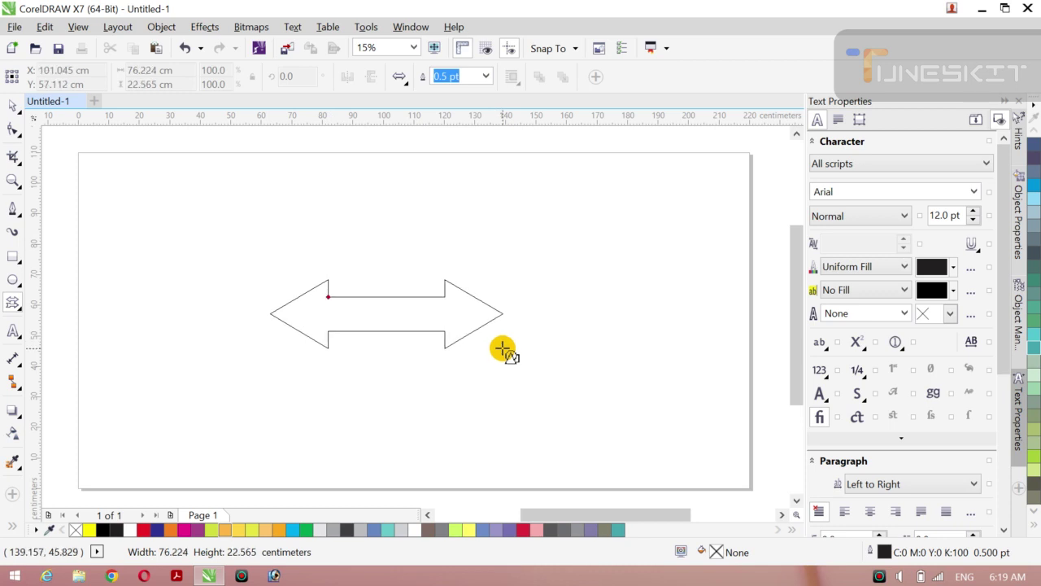
Step: Fill the double-headed arrow with light blue (C40 M0 Y0 K0) and remove its outline
{"action": "left_click", "coordinate": [1033, 200]}
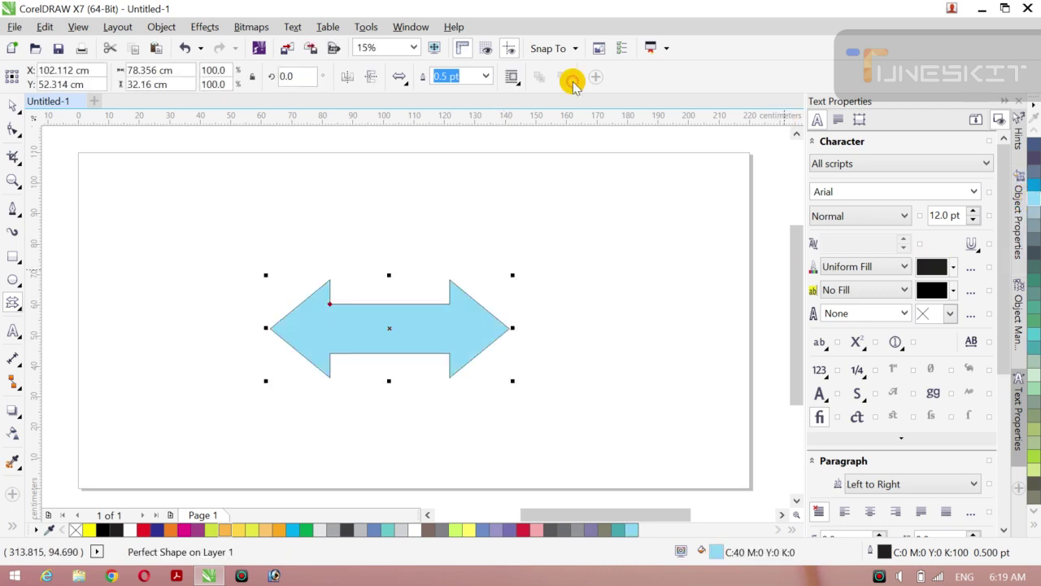
{"action": "left_click", "coordinate": [485, 75]}
{"action": "left_click", "coordinate": [454, 94]}
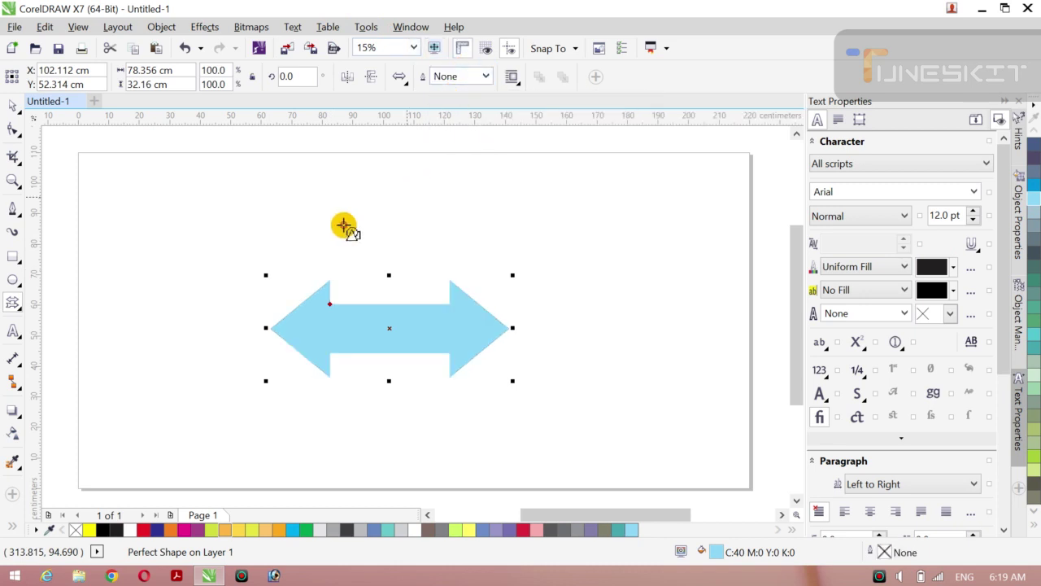
Step: Reduce the double-headed arrow's height to about 26.5 cm symmetrically around its centre
{"action": "left_click", "coordinate": [22, 116]}
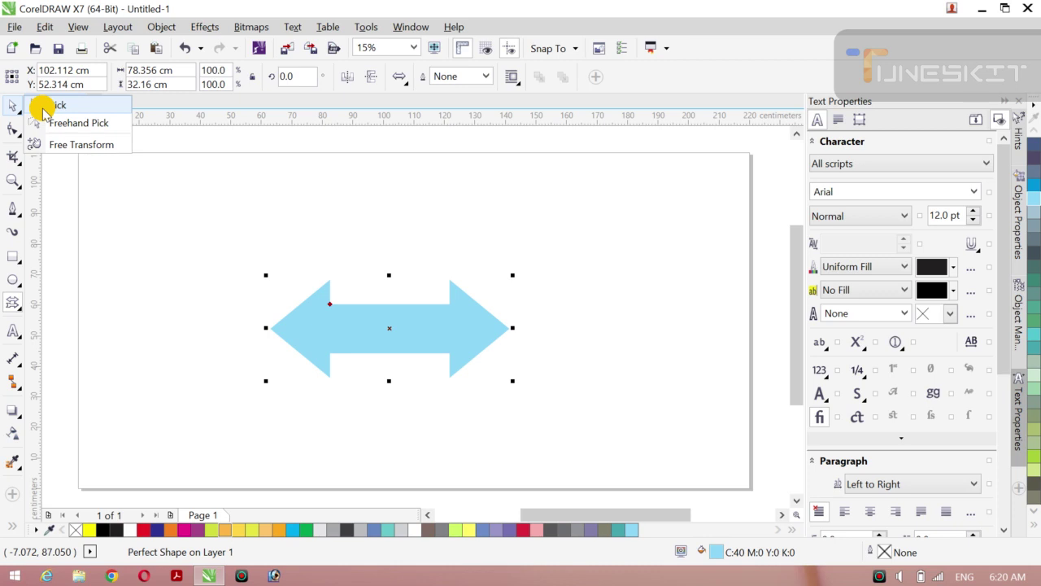
{"action": "left_click", "coordinate": [214, 269]}
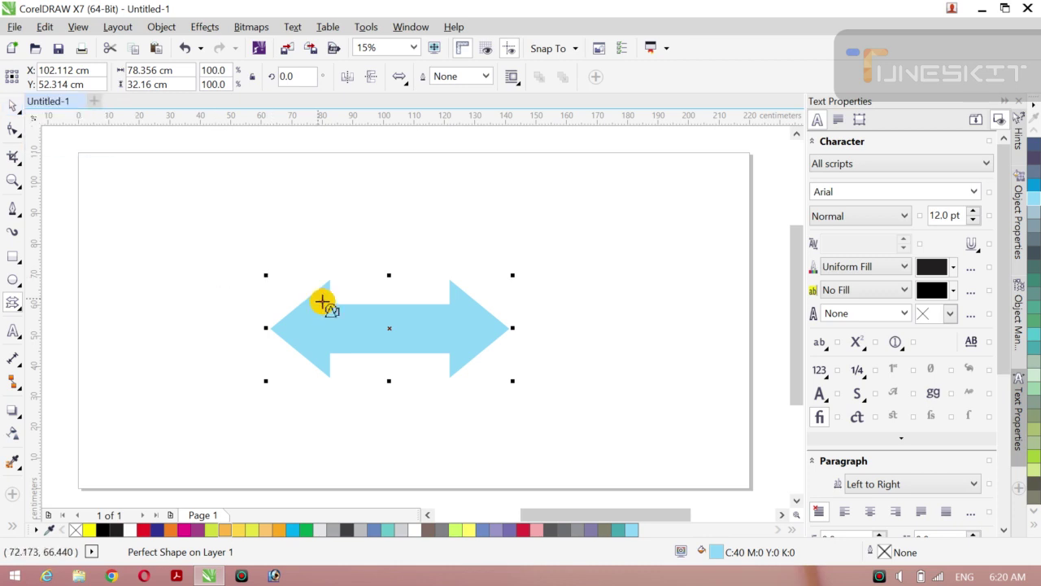
{"action": "left_click", "coordinate": [22, 116]}
{"action": "left_click", "coordinate": [50, 108]}
{"action": "left_click", "coordinate": [224, 301]}
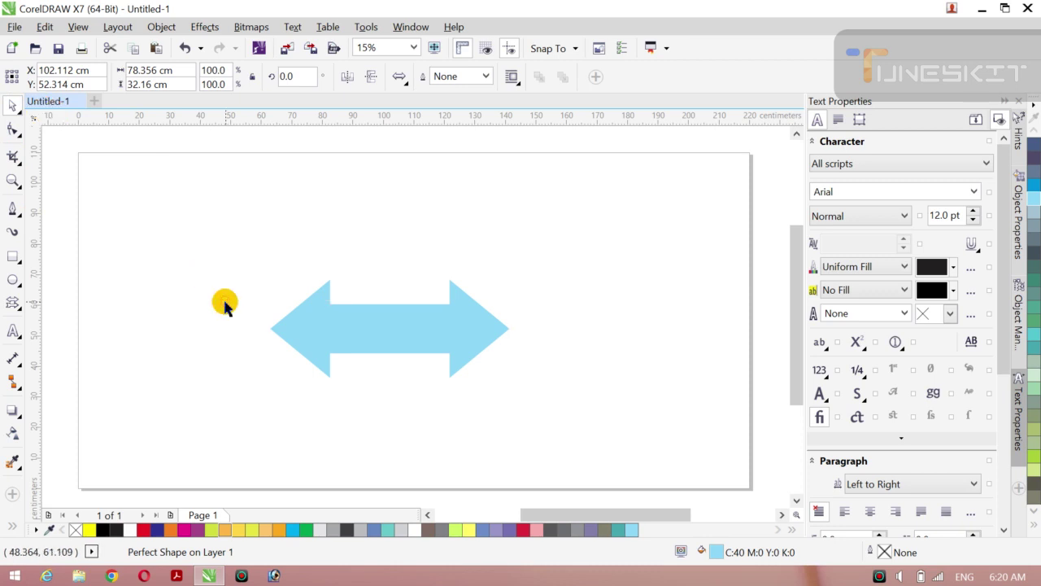
{"action": "left_click", "coordinate": [429, 333]}
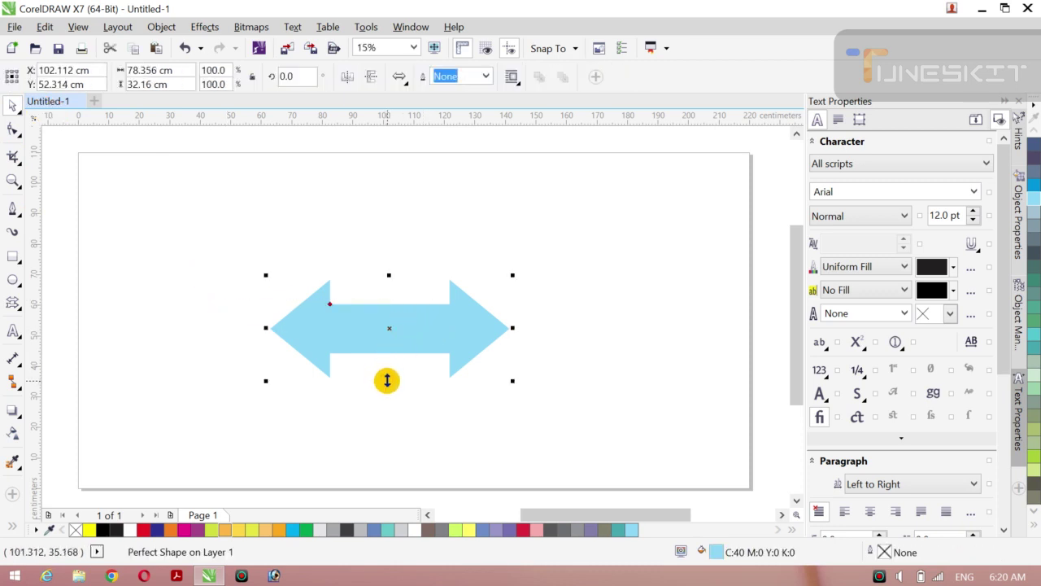
{"action": "left_click_drag", "start_coordinate": [387, 380], "coordinate": [388, 368]}
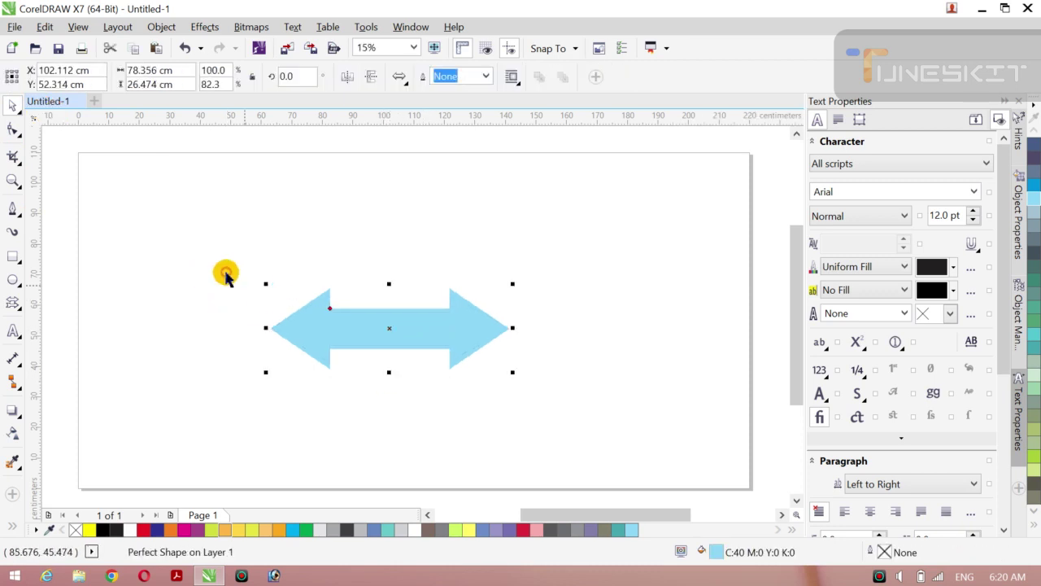
Step: Move the arrow slightly upward and rotate a copy of it to 270 degrees about its centre, forming a four-way cross
{"action": "left_click", "coordinate": [415, 314]}
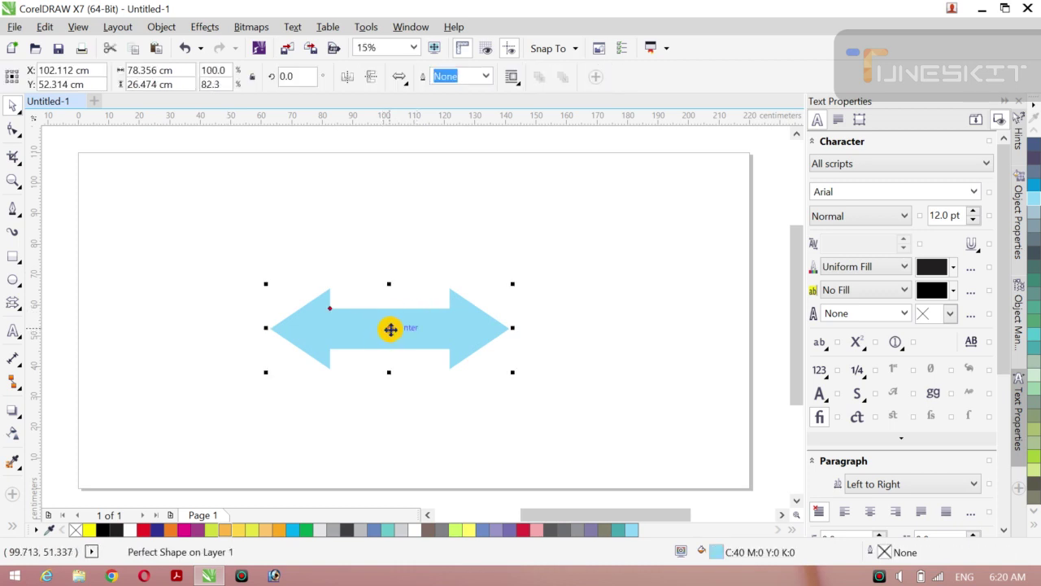
{"action": "left_click_drag", "start_coordinate": [389, 321], "coordinate": [391, 323]}
{"action": "left_click", "coordinate": [390, 319]}
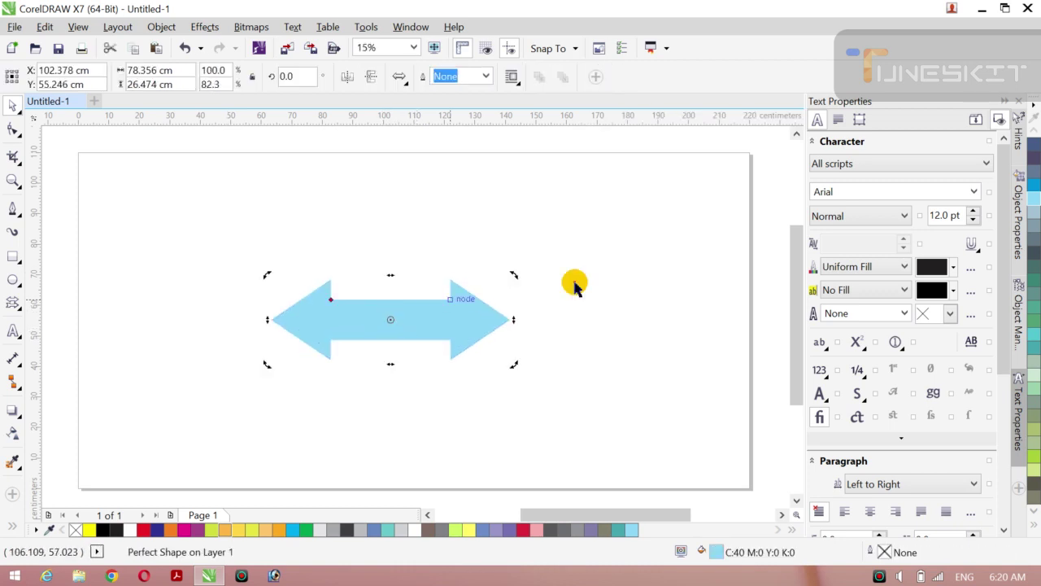
{"action": "left_click_drag", "start_coordinate": [514, 272], "coordinate": [407, 363]}
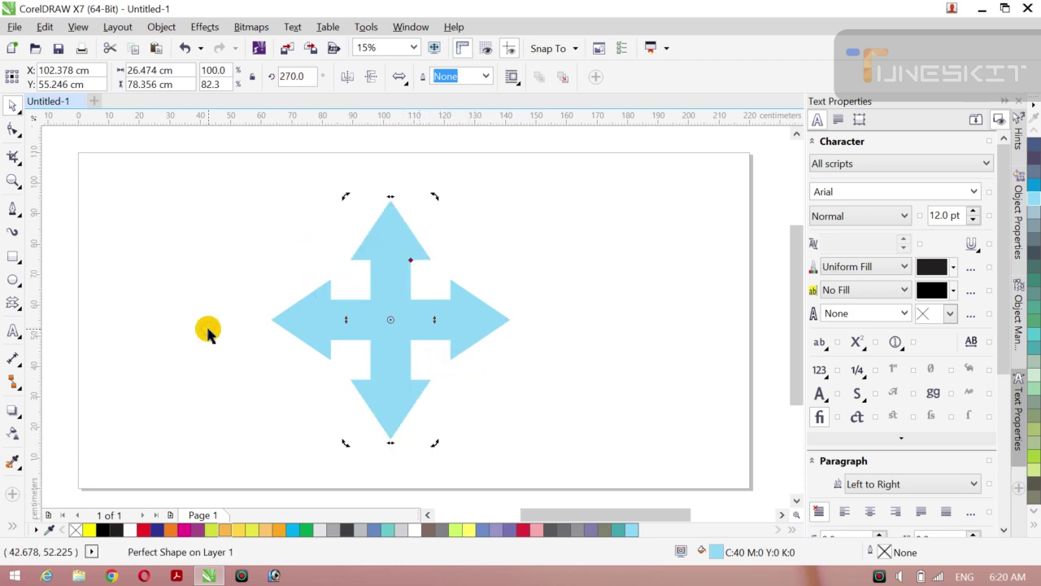
Step: Weld the two crossed double-headed arrows into a single shape
{"action": "left_click", "coordinate": [204, 330]}
{"action": "left_click_drag", "start_coordinate": [232, 167], "coordinate": [542, 461]}
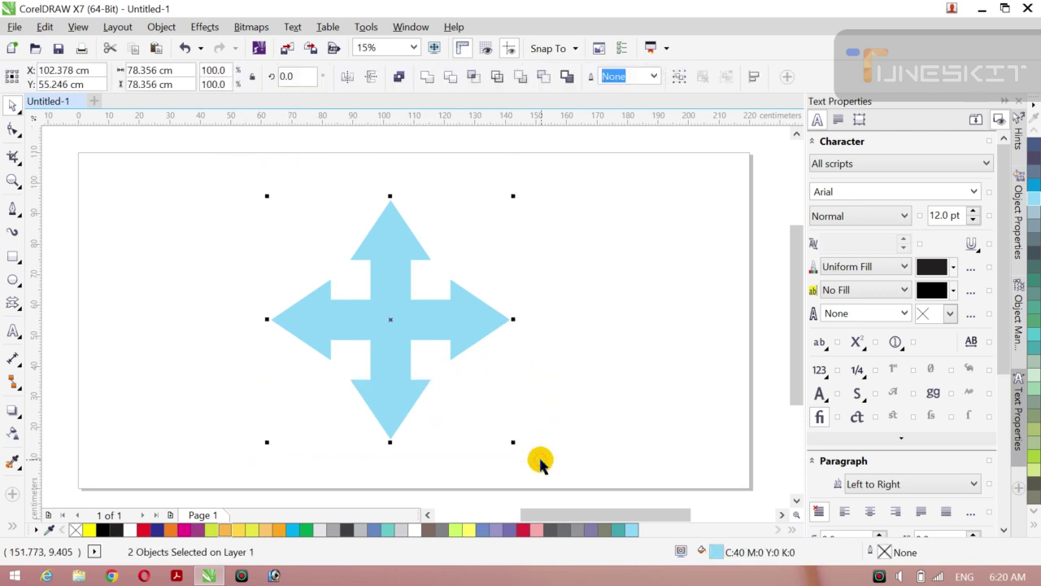
{"action": "left_click", "coordinate": [429, 77]}
{"action": "left_click", "coordinate": [209, 241]}
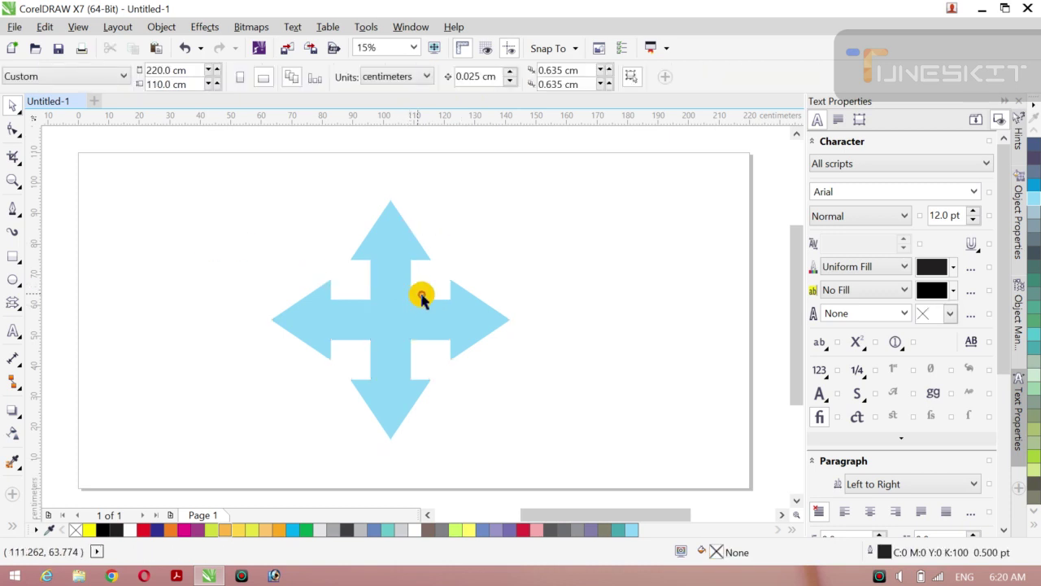
Step: Move the four-way arrow to the right half of the page, centred at about X 171, Y 60 cm, and fill it with black
{"action": "left_click", "coordinate": [448, 318]}
{"action": "left_click_drag", "start_coordinate": [402, 326], "coordinate": [597, 298]}
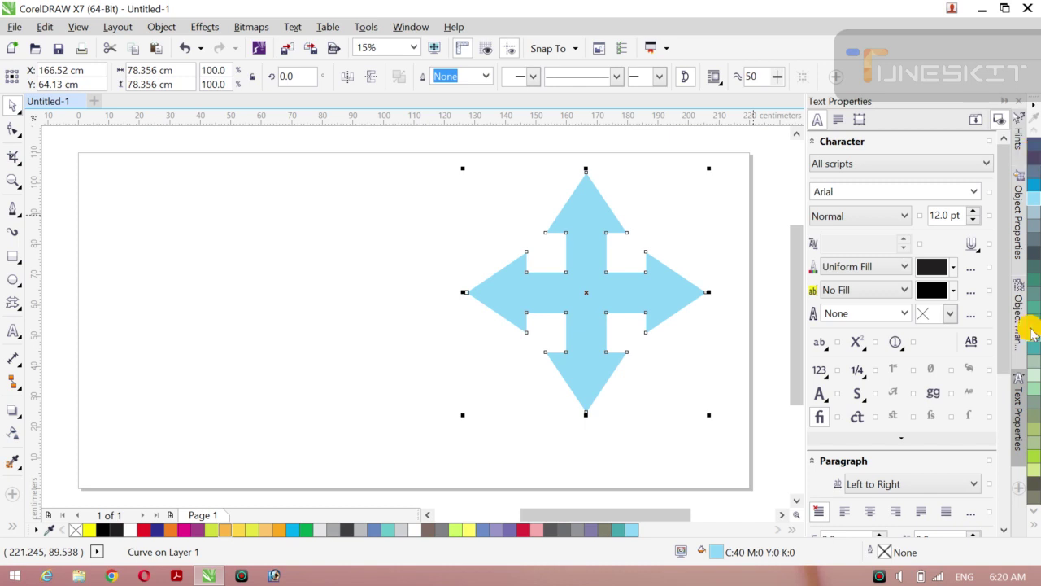
{"action": "left_click", "coordinate": [1035, 533]}
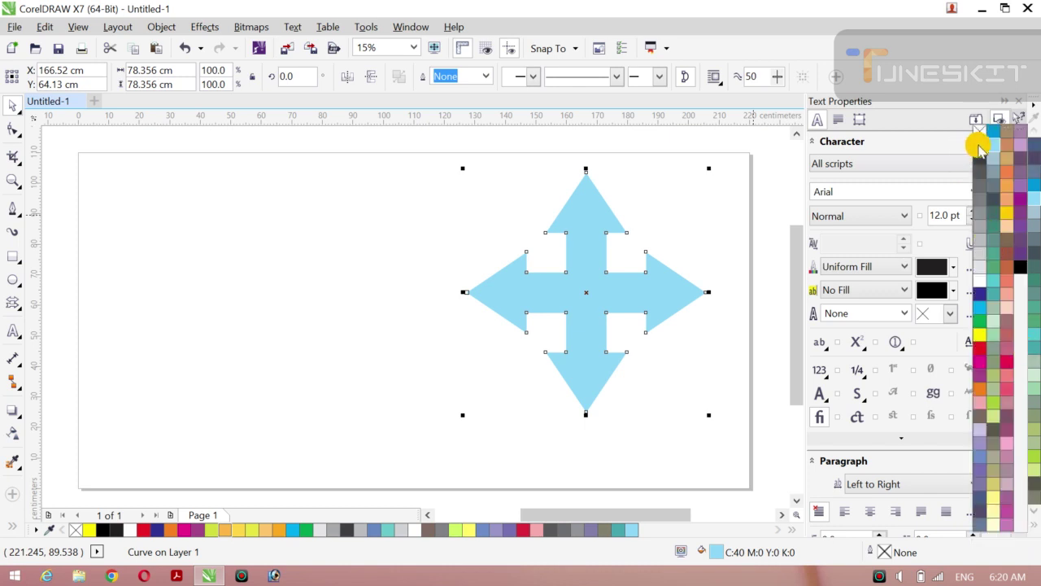
{"action": "left_click", "coordinate": [979, 145]}
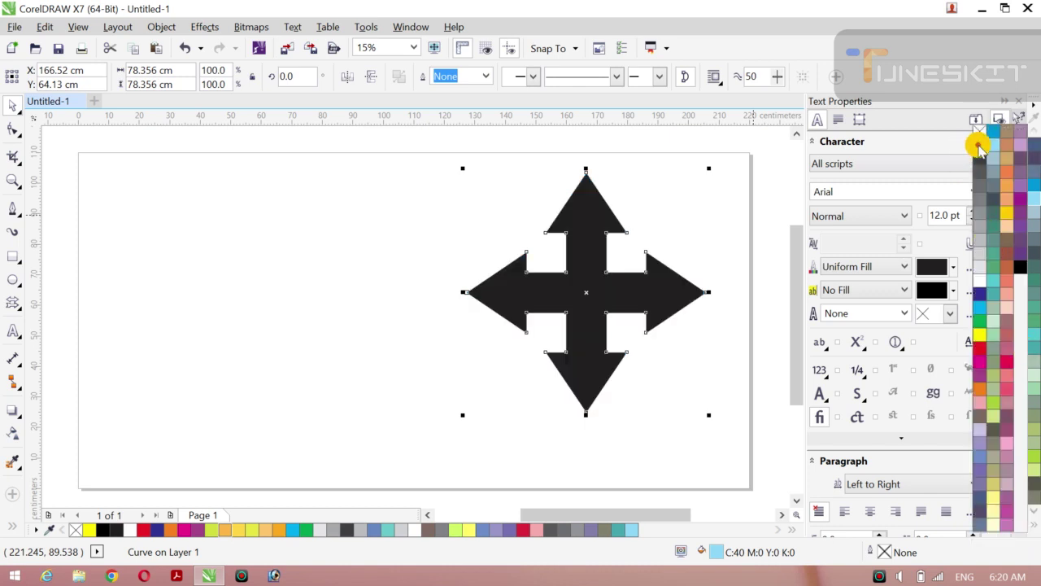
{"action": "left_click", "coordinate": [419, 238]}
{"action": "left_click", "coordinate": [578, 244]}
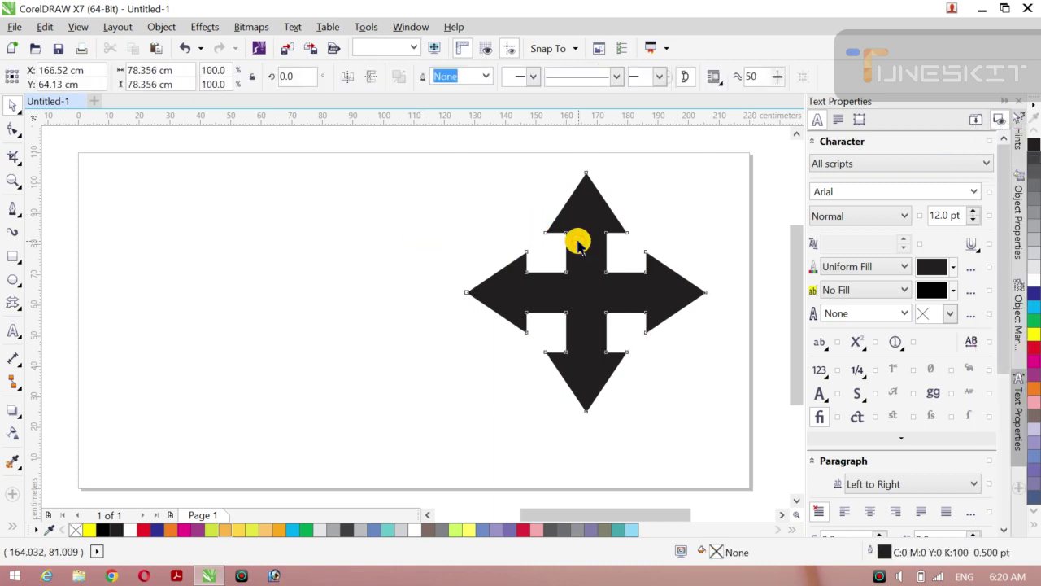
{"action": "left_click_drag", "start_coordinate": [586, 272], "coordinate": [598, 285]}
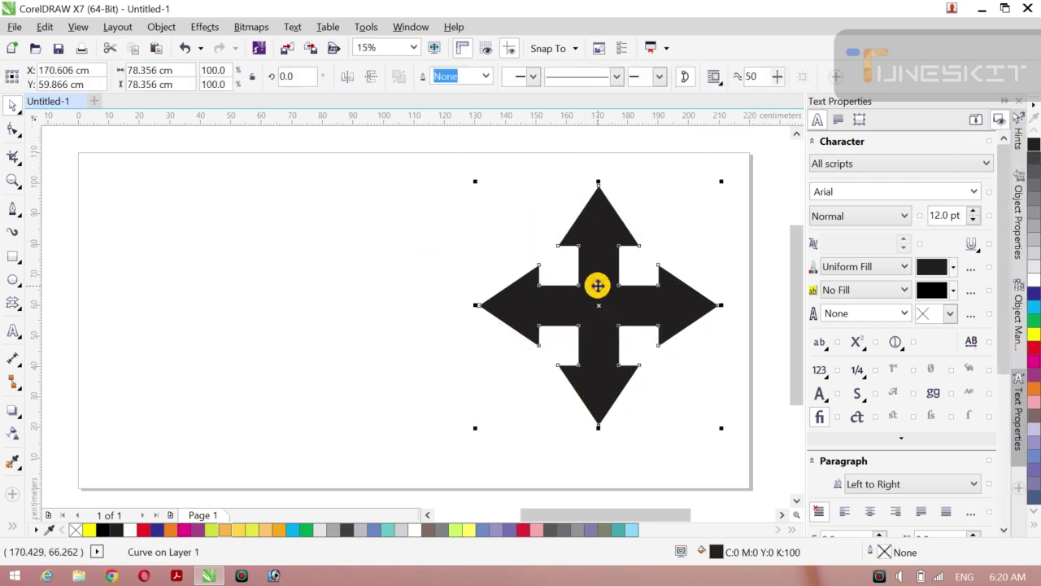
Step: Look through the available flowchart shapes
{"action": "left_click", "coordinate": [22, 310]}
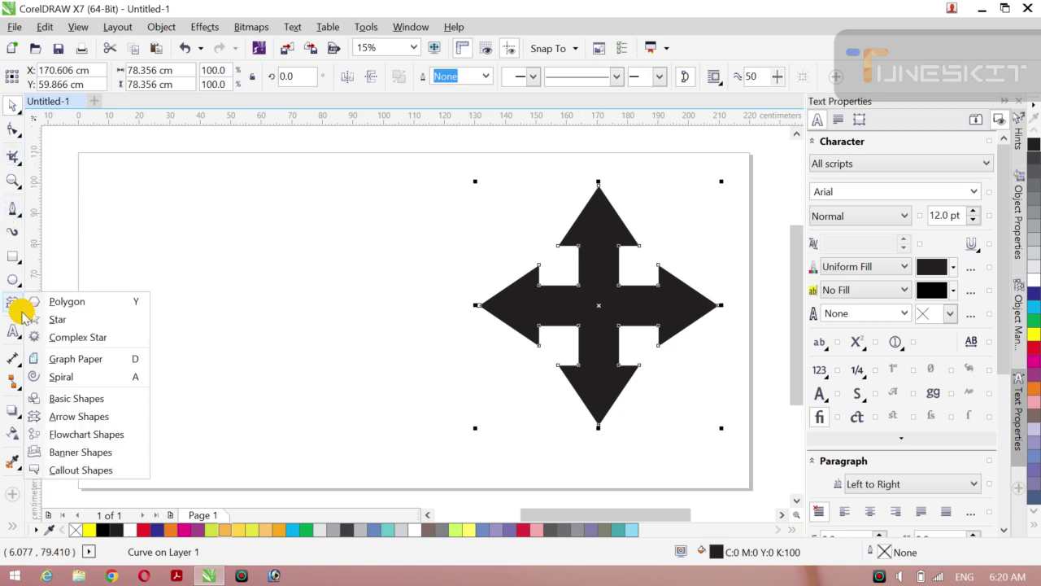
{"action": "left_click", "coordinate": [91, 440]}
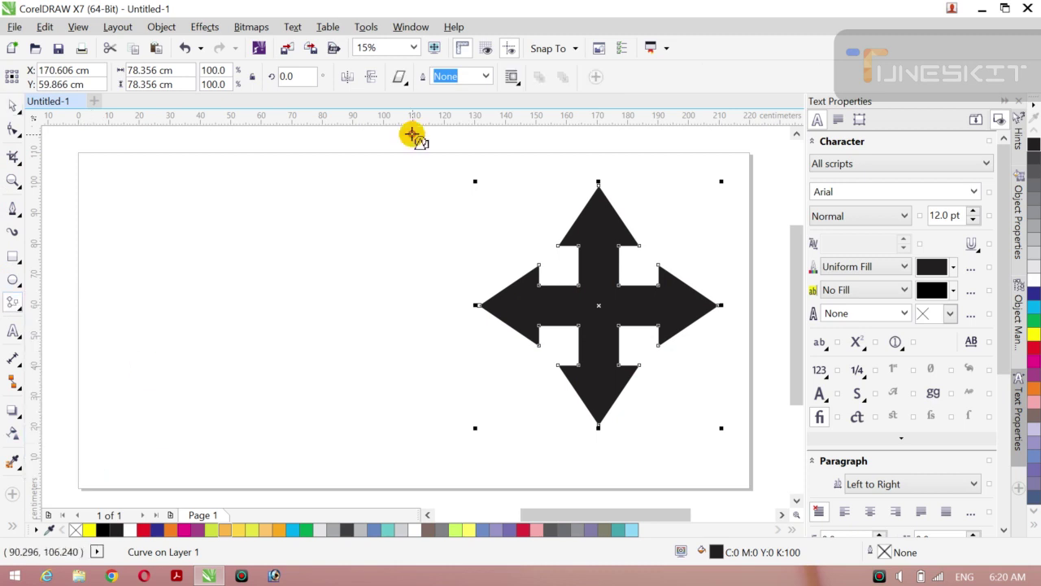
{"action": "left_click", "coordinate": [405, 83]}
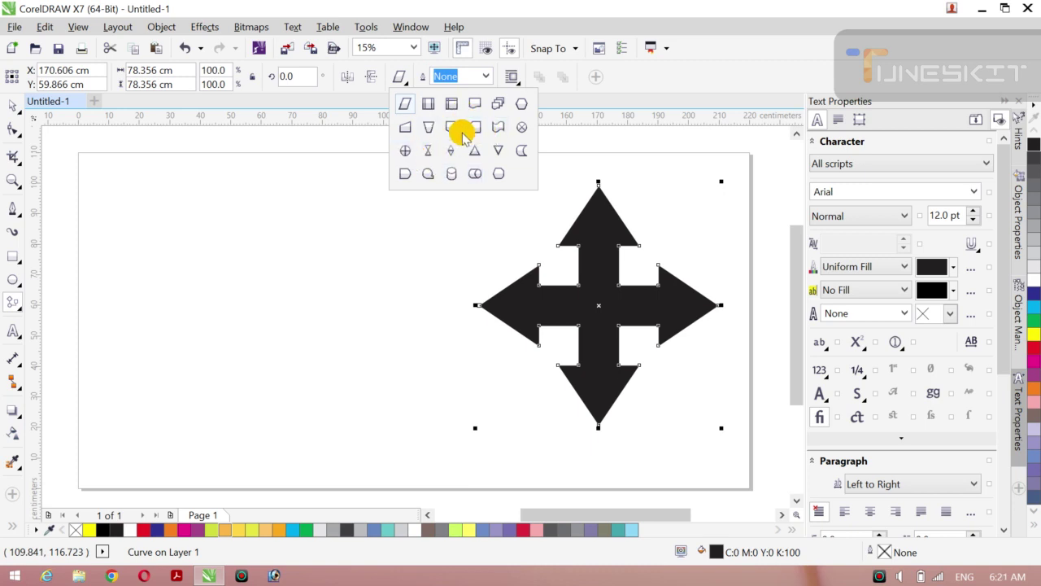
Step: Draw a folded ribbon banner about 40 cm high on the left half of the page and widen it to about 119 cm
{"action": "left_click", "coordinate": [21, 312]}
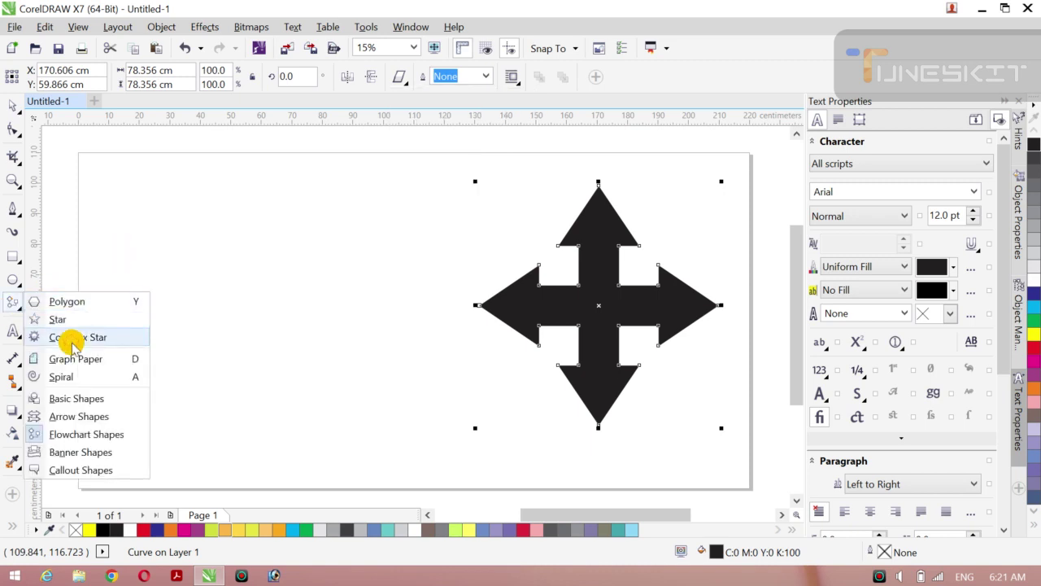
{"action": "left_click", "coordinate": [81, 452]}
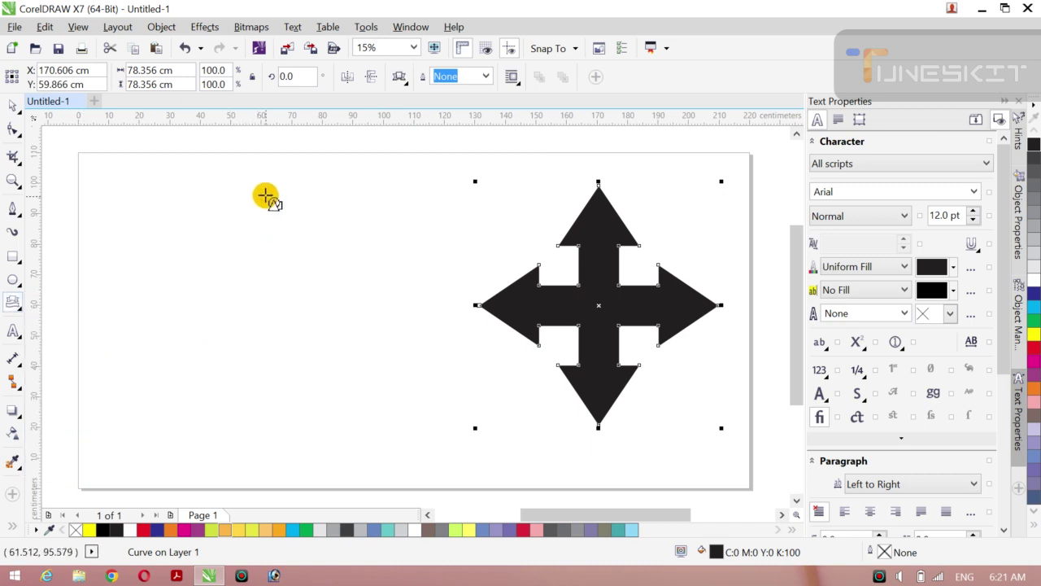
{"action": "left_click_drag", "start_coordinate": [216, 205], "coordinate": [460, 325]}
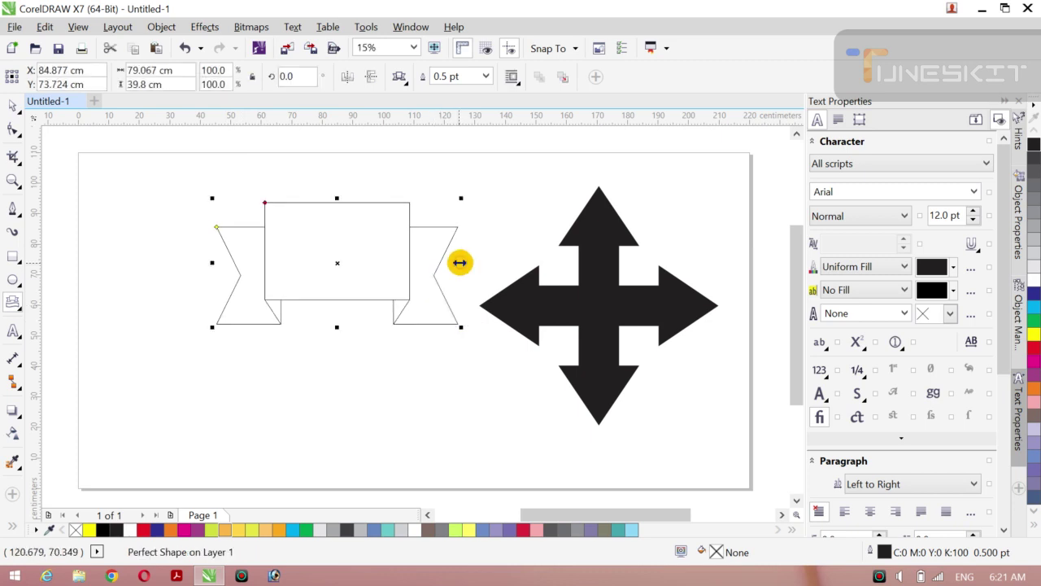
{"action": "left_click_drag", "start_coordinate": [459, 263], "coordinate": [493, 263]}
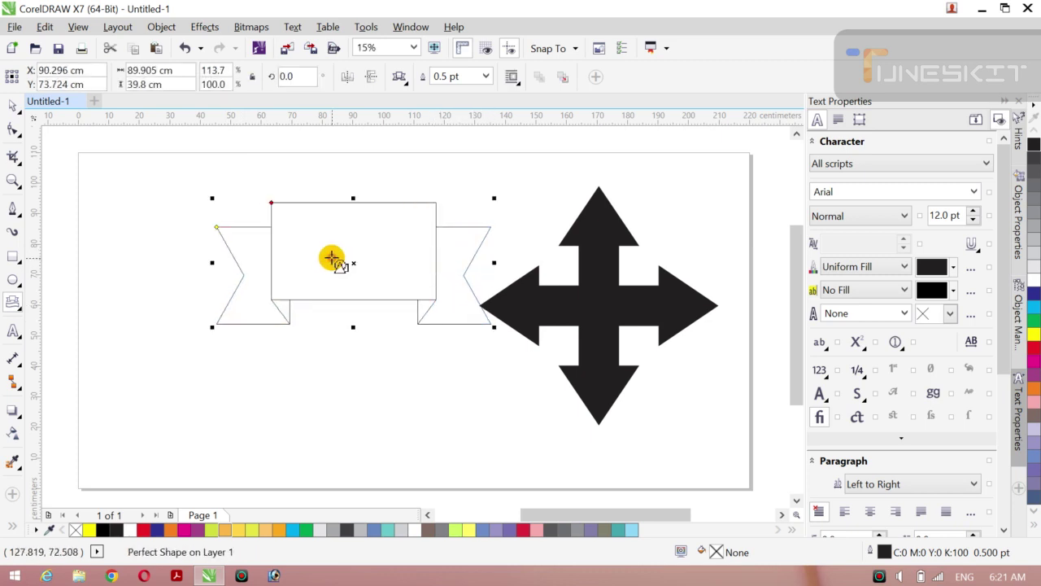
{"action": "left_click_drag", "start_coordinate": [211, 262], "coordinate": [123, 262]}
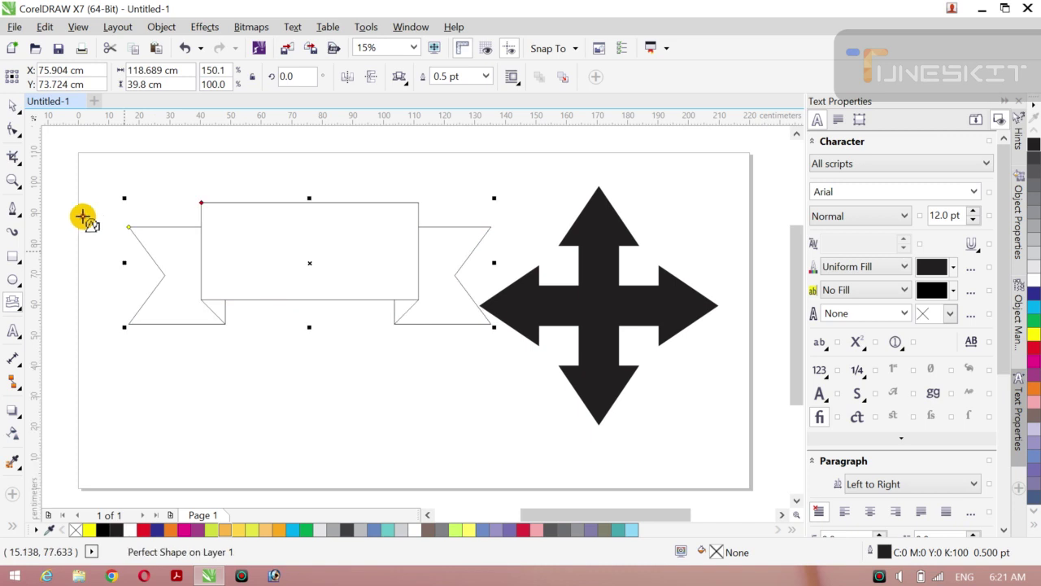
Step: Resize the ribbon banner to about 115 by 45 cm and move it up and left to about X 69, Y 78 cm
{"action": "left_click", "coordinate": [20, 116]}
{"action": "left_click", "coordinate": [42, 106]}
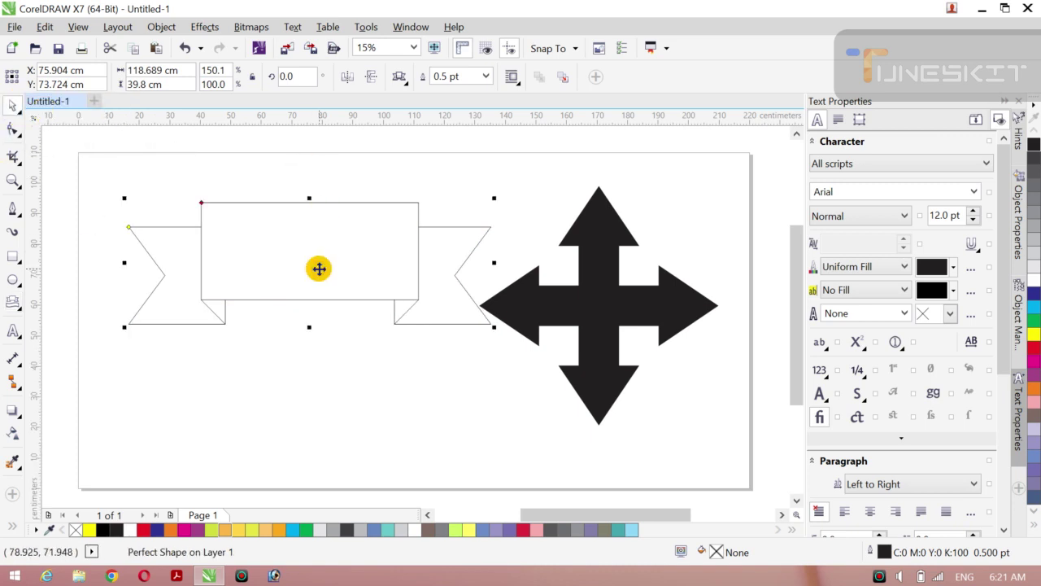
{"action": "left_click_drag", "start_coordinate": [319, 269], "coordinate": [313, 252]}
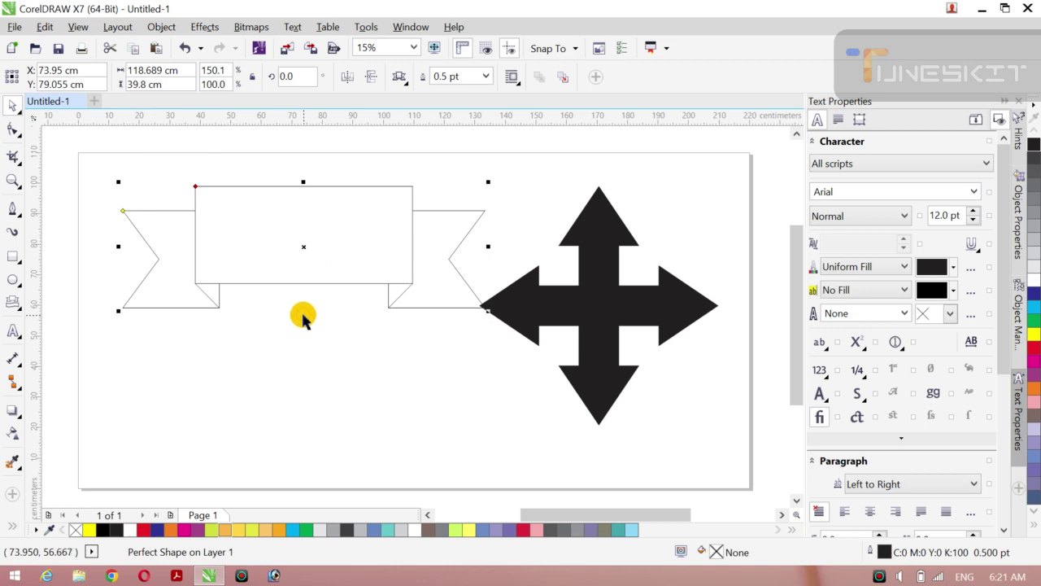
{"action": "left_click_drag", "start_coordinate": [303, 312], "coordinate": [303, 328]}
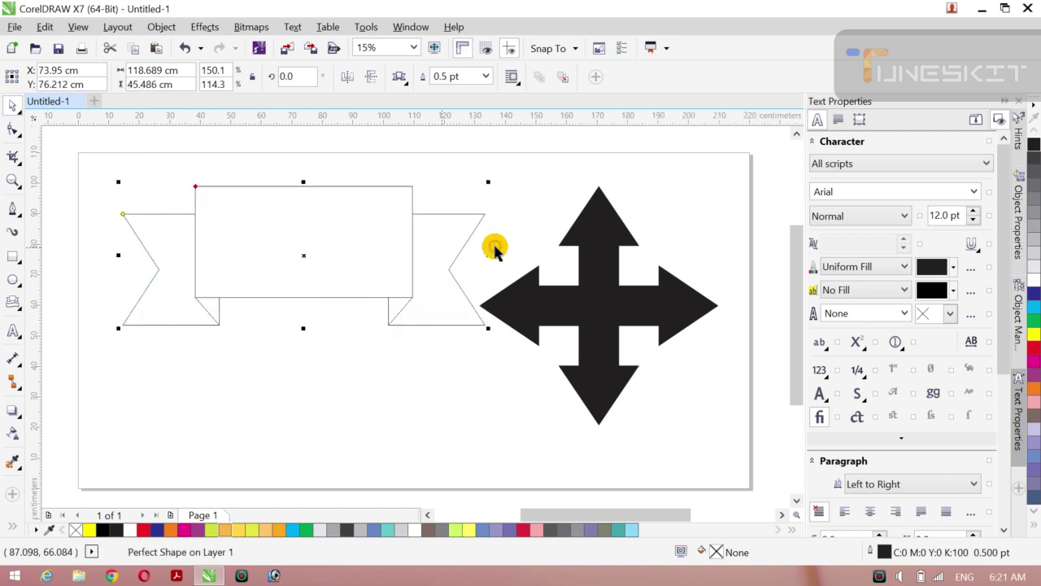
{"action": "left_click_drag", "start_coordinate": [488, 256], "coordinate": [476, 255]}
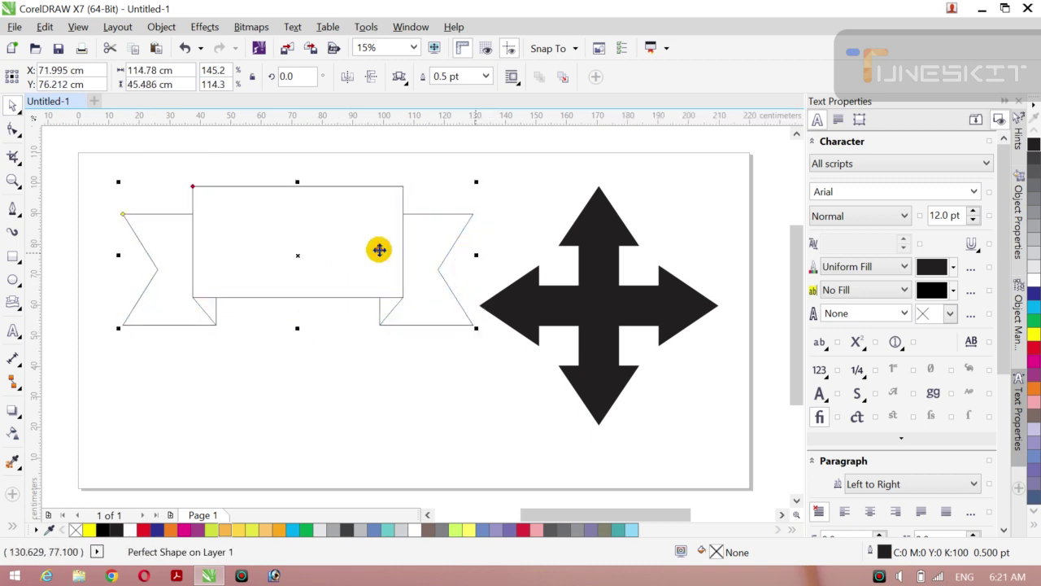
{"action": "left_click_drag", "start_coordinate": [304, 245], "coordinate": [296, 239]}
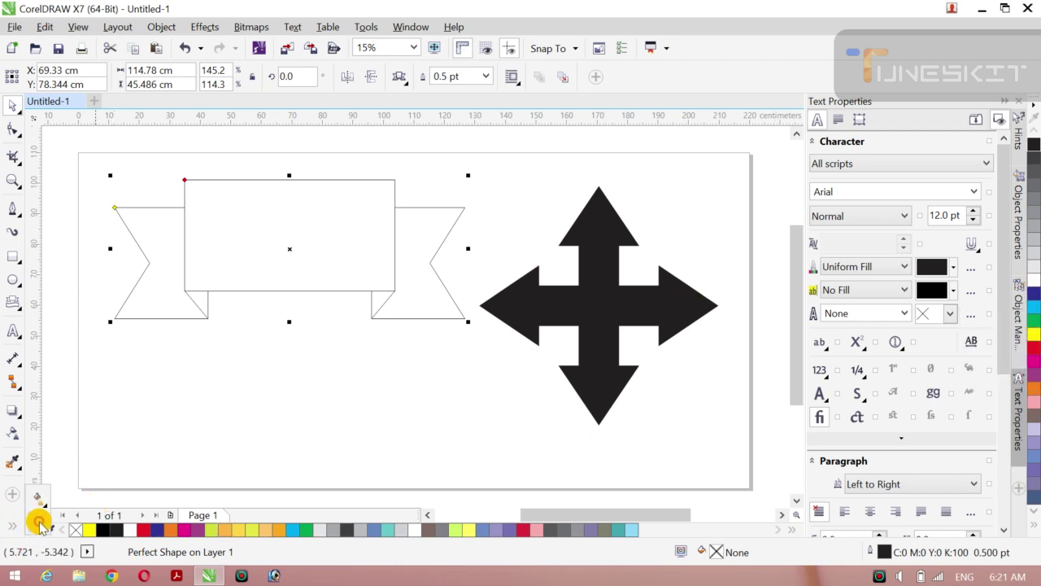
Step: Fill the banner's central rectangle with green using Smart Fill without an outline
{"action": "left_click", "coordinate": [41, 523]}
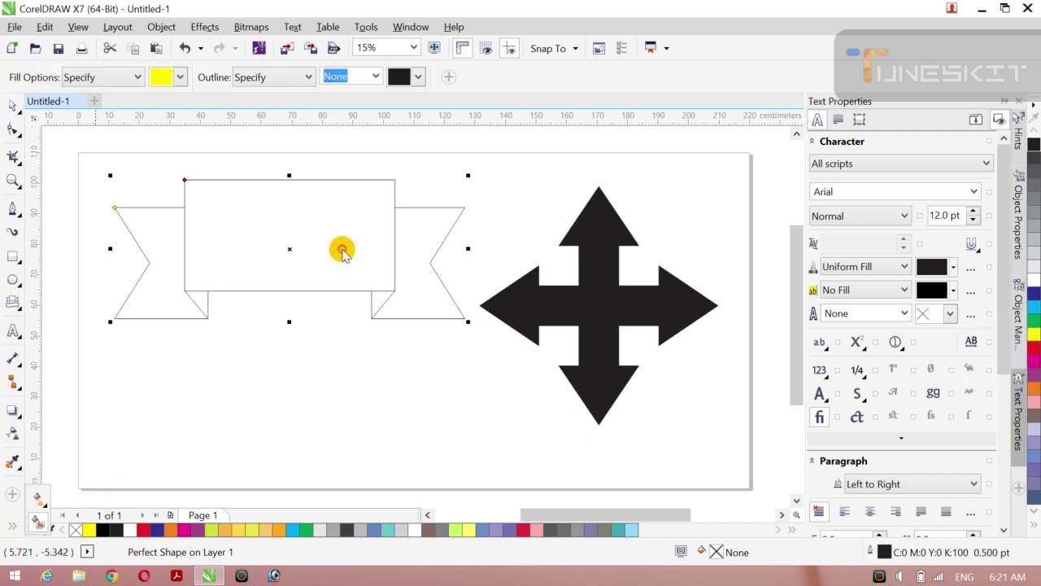
{"action": "left_click", "coordinate": [262, 247]}
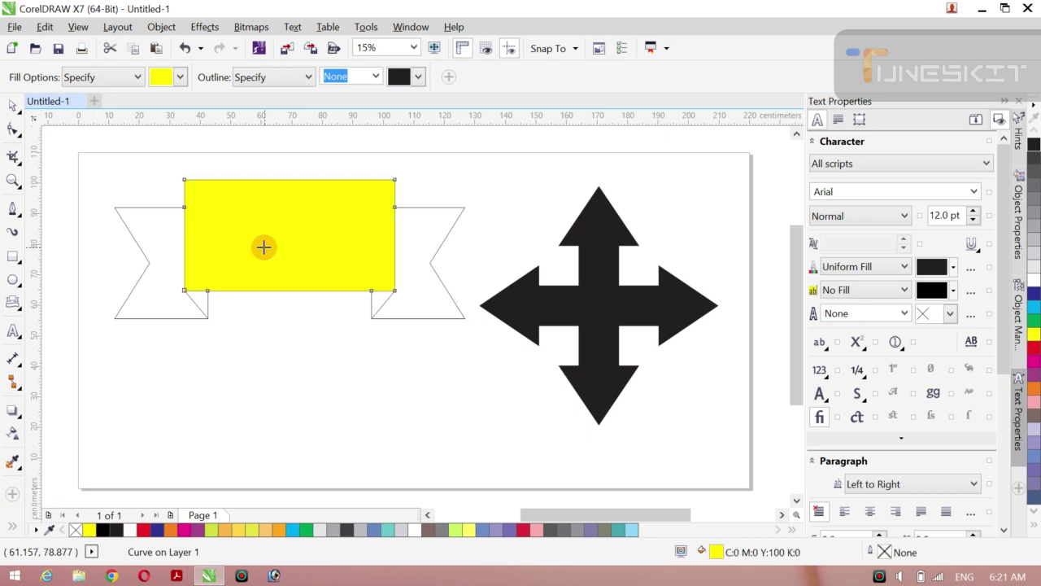
{"action": "left_click", "coordinate": [1033, 148]}
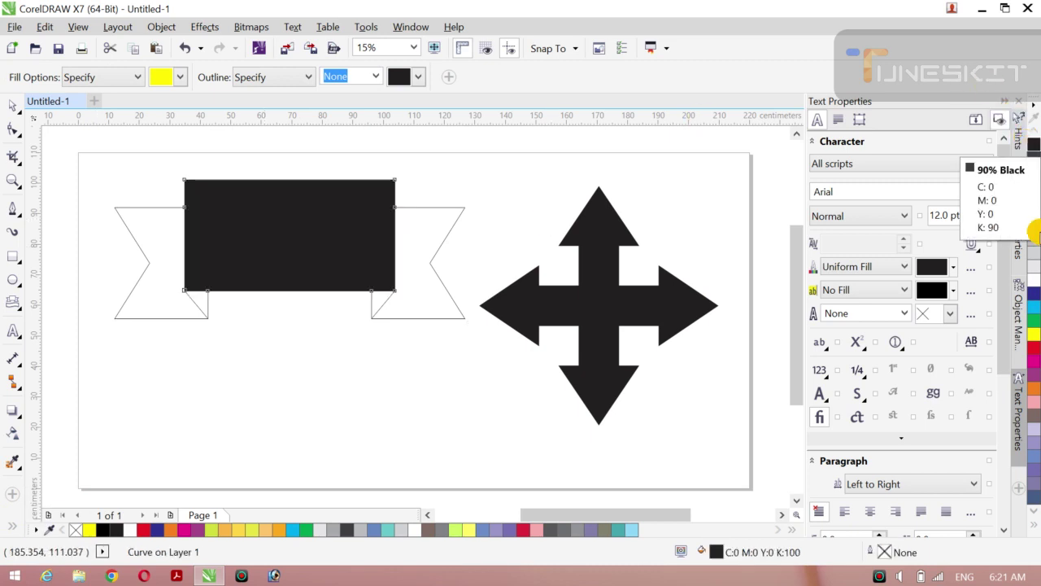
{"action": "left_click", "coordinate": [1033, 321]}
Step: Fill the banner's right ribbon tail with dark blue using Smart Fill
{"action": "left_click", "coordinate": [418, 255]}
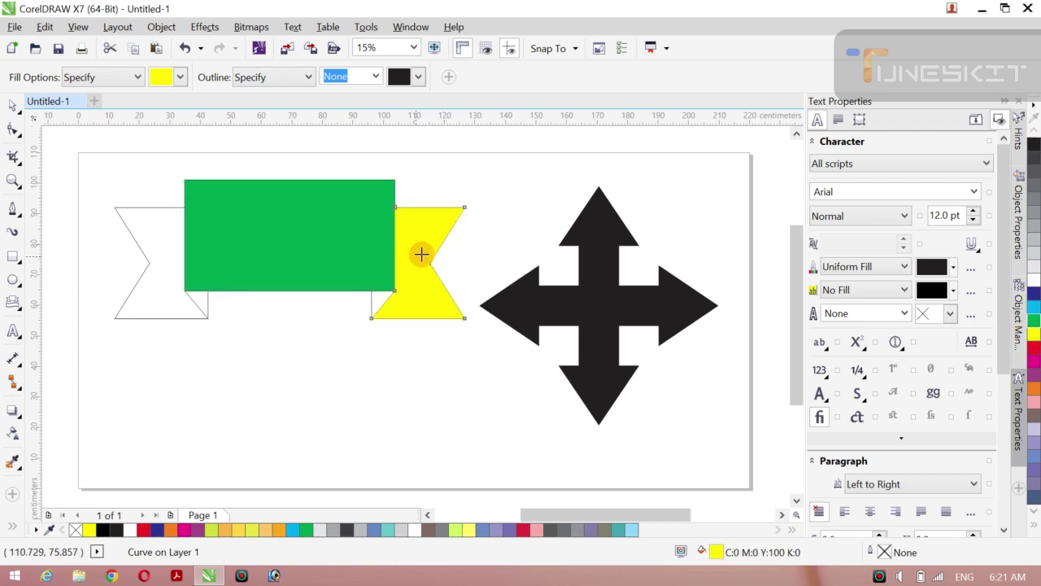
{"action": "left_click", "coordinate": [1034, 349]}
{"action": "left_click", "coordinate": [1034, 298]}
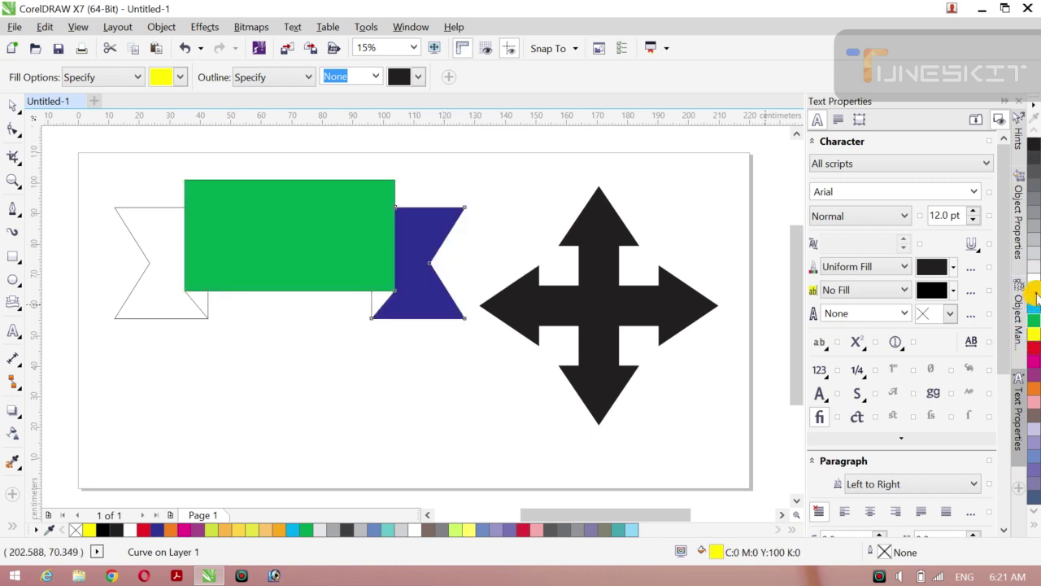
Step: Fill the banner's left ribbon tail using Smart Fill and recolour it dark blue
{"action": "left_click", "coordinate": [154, 244]}
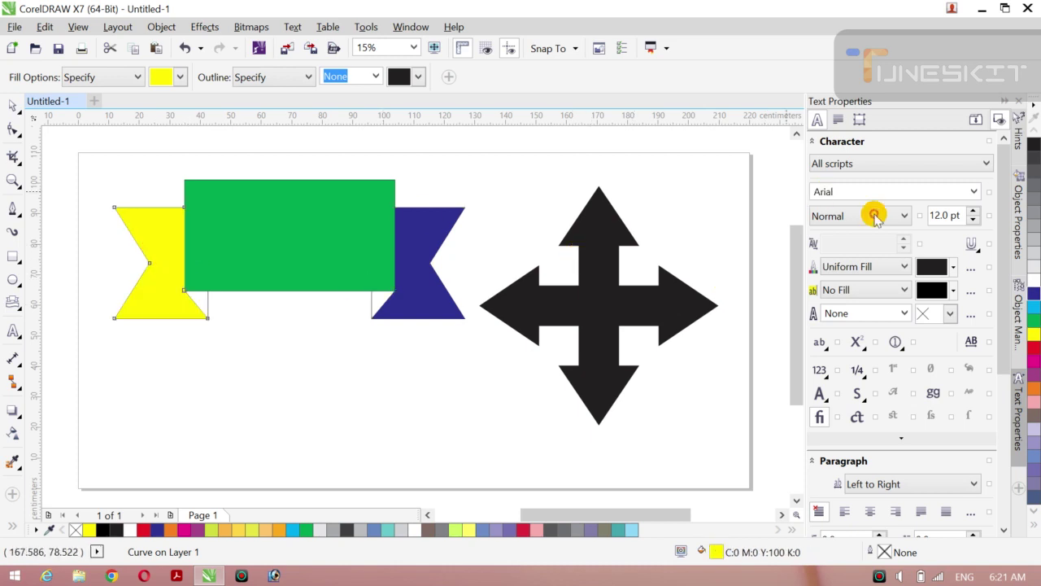
{"action": "left_click", "coordinate": [1033, 296]}
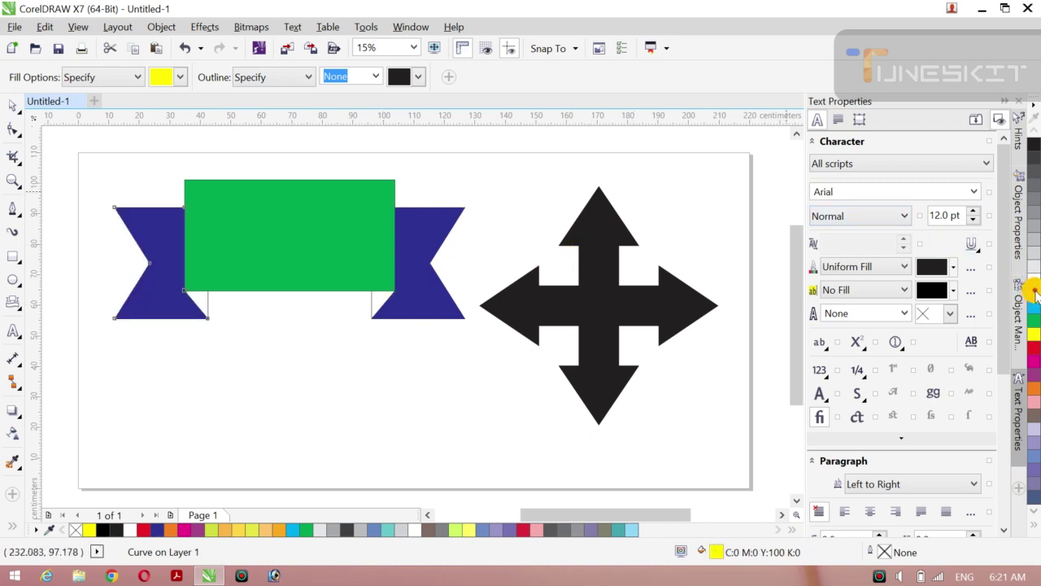
{"action": "left_click", "coordinate": [21, 117]}
{"action": "left_click", "coordinate": [43, 105]}
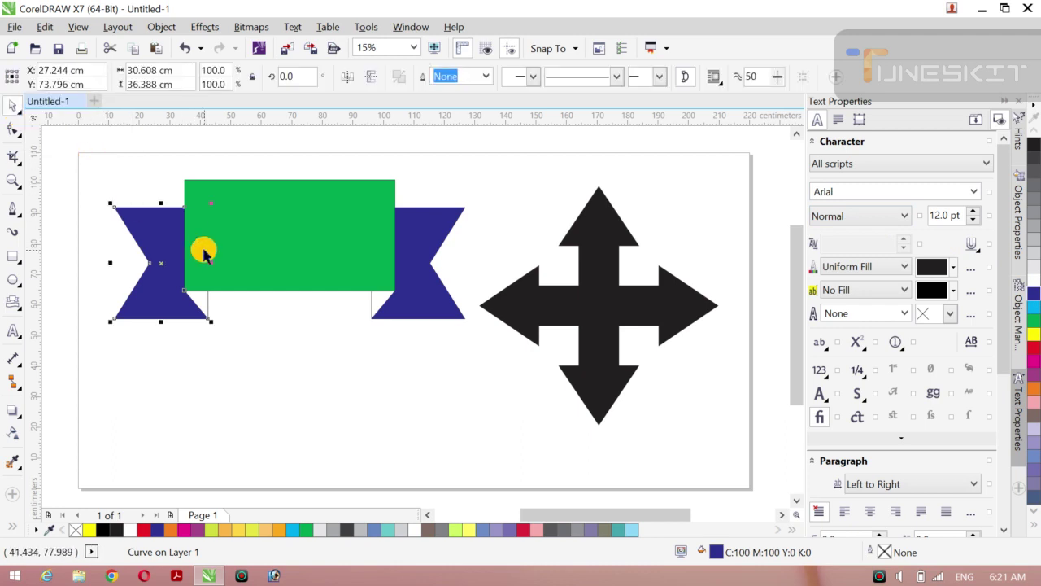
Step: Apply a blue-to-white linear fountain fill to the left ribbon tail, stretching the gradient line across to the right tail's lower part
{"action": "key", "text": "g"}
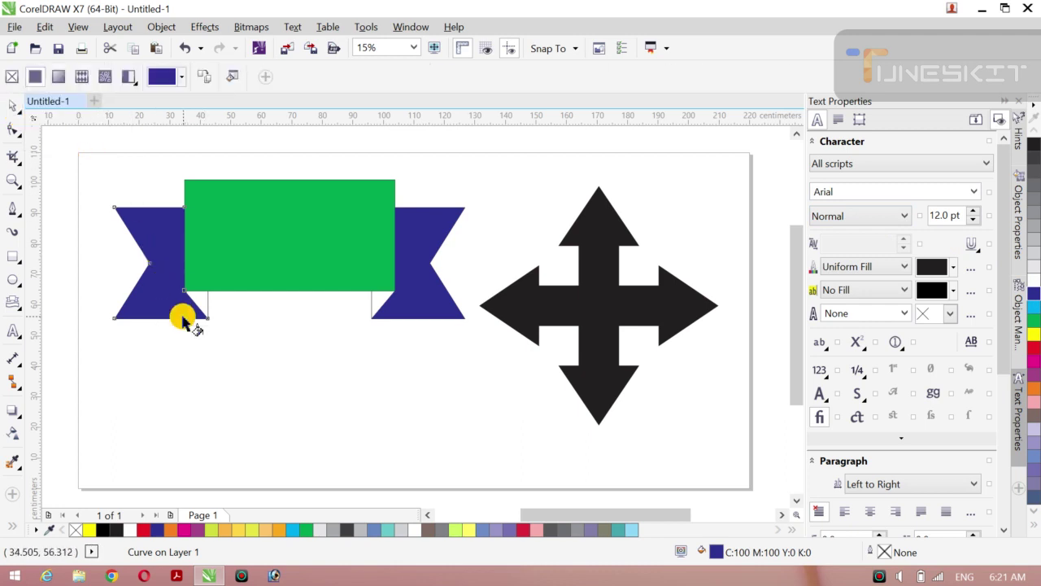
{"action": "left_click_drag", "start_coordinate": [160, 256], "coordinate": [172, 304]}
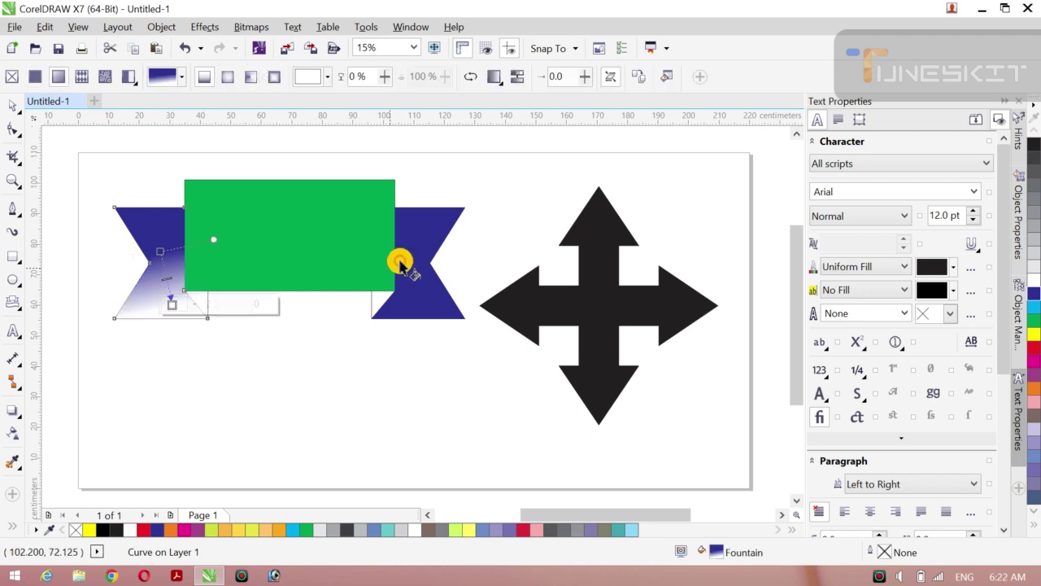
{"action": "left_click_drag", "start_coordinate": [415, 275], "coordinate": [428, 294]}
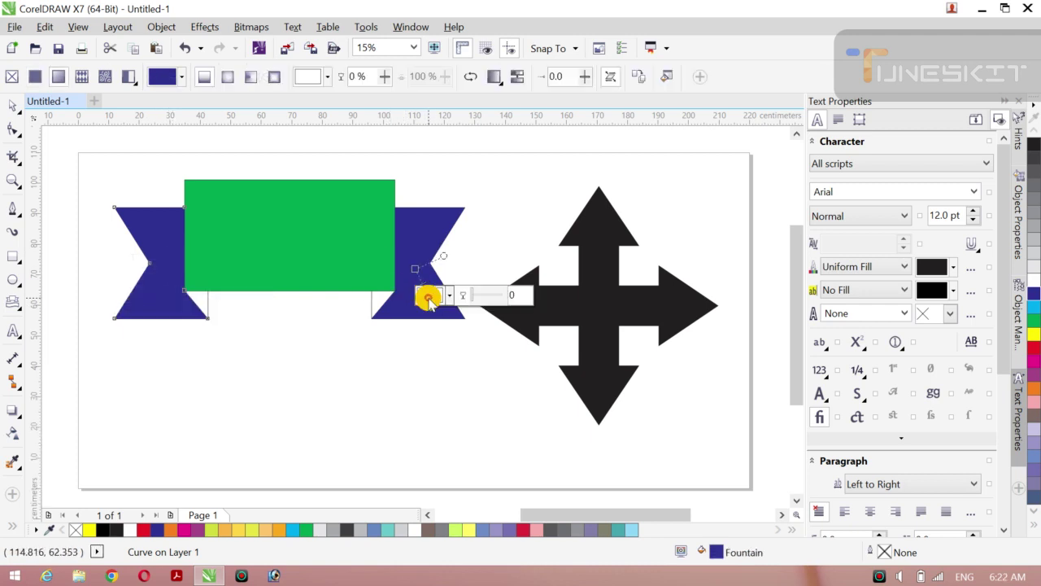
{"action": "left_click_drag", "start_coordinate": [414, 254], "coordinate": [446, 244]}
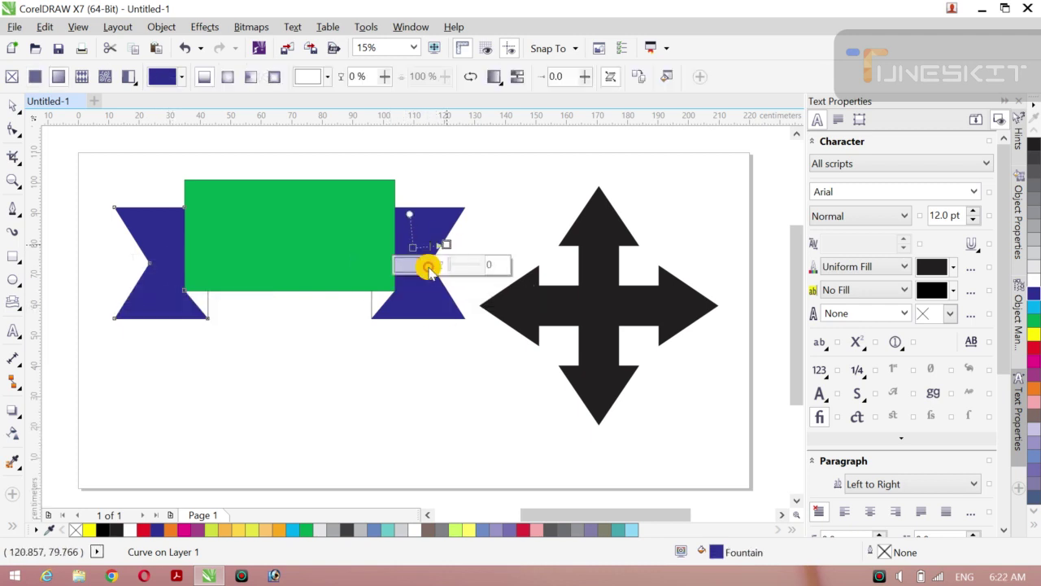
{"action": "left_click_drag", "start_coordinate": [425, 279], "coordinate": [431, 320]}
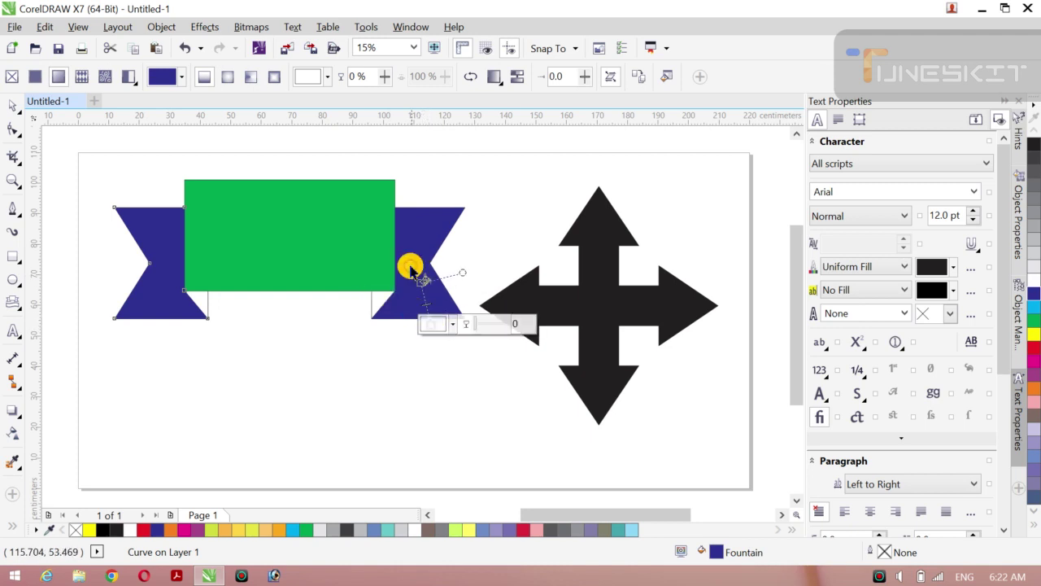
{"action": "left_click_drag", "start_coordinate": [415, 232], "coordinate": [445, 234]}
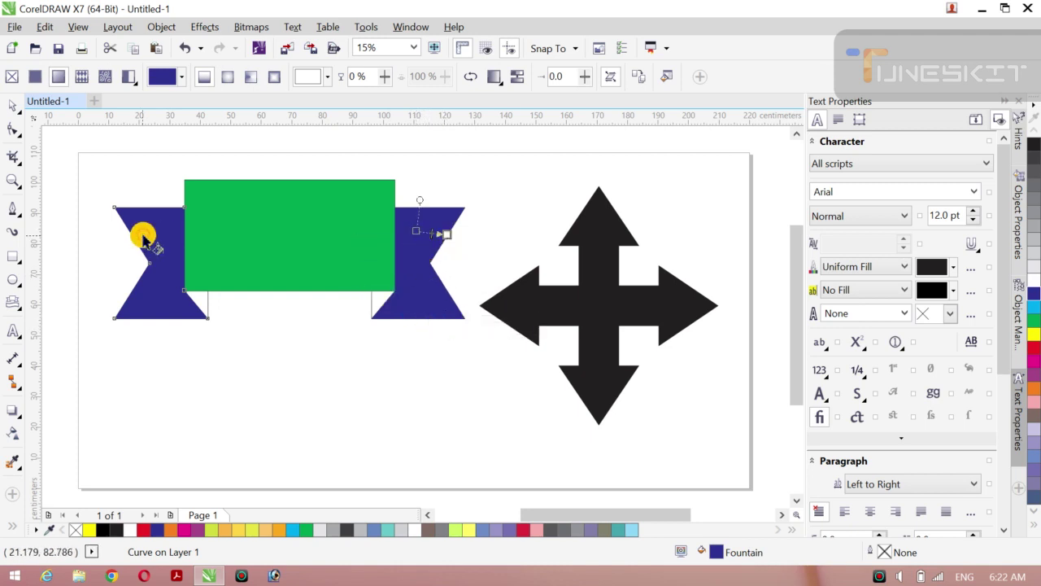
{"action": "left_click_drag", "start_coordinate": [154, 238], "coordinate": [432, 304]}
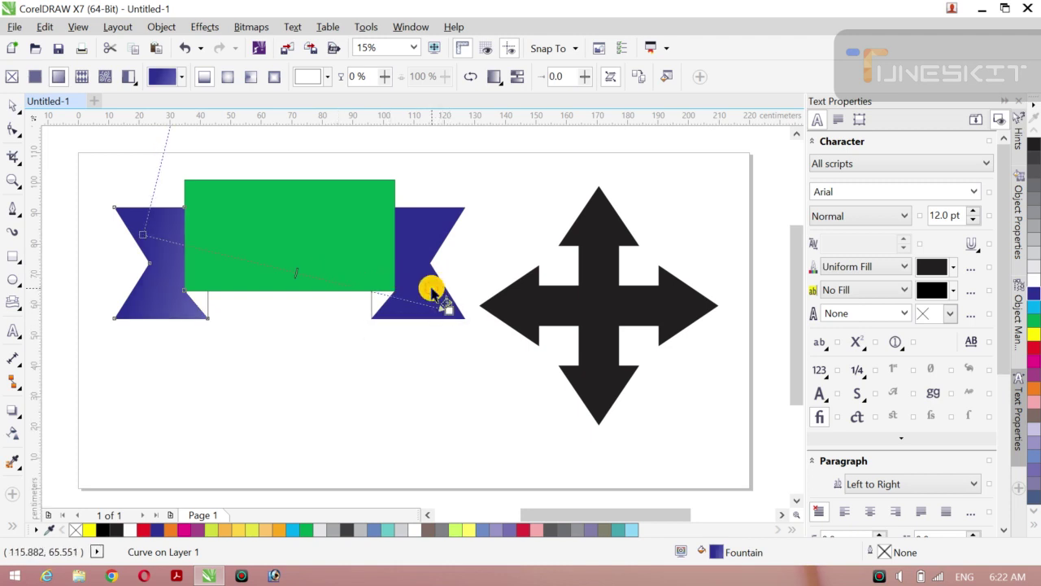
Step: Apply a linear fountain fill to the right ribbon tail, fading from dark blue to white at its lower edge
{"action": "left_click", "coordinate": [434, 291]}
{"action": "left_click_drag", "start_coordinate": [423, 318], "coordinate": [431, 288]}
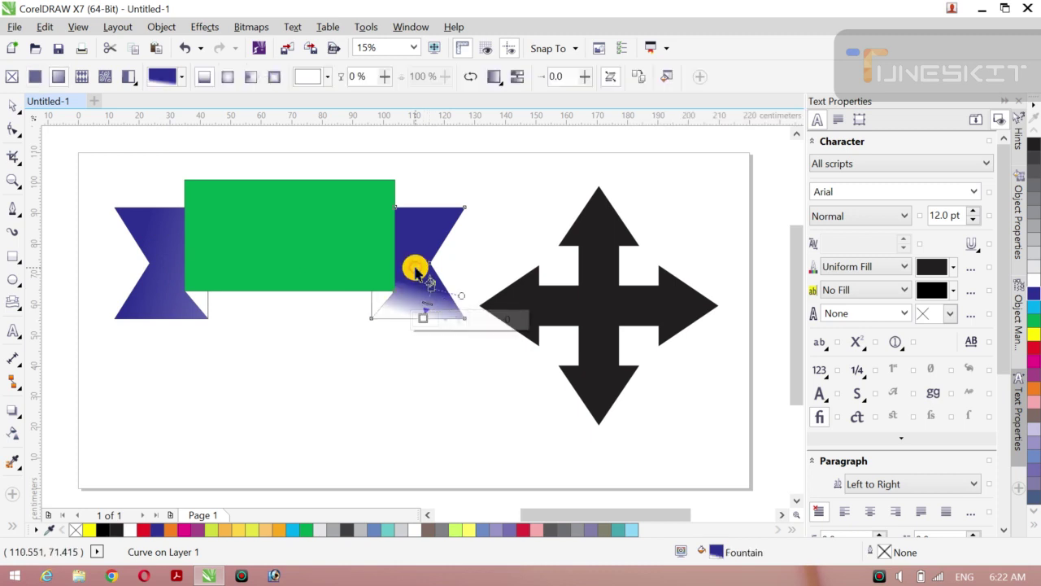
{"action": "left_click_drag", "start_coordinate": [133, 225], "coordinate": [144, 239]}
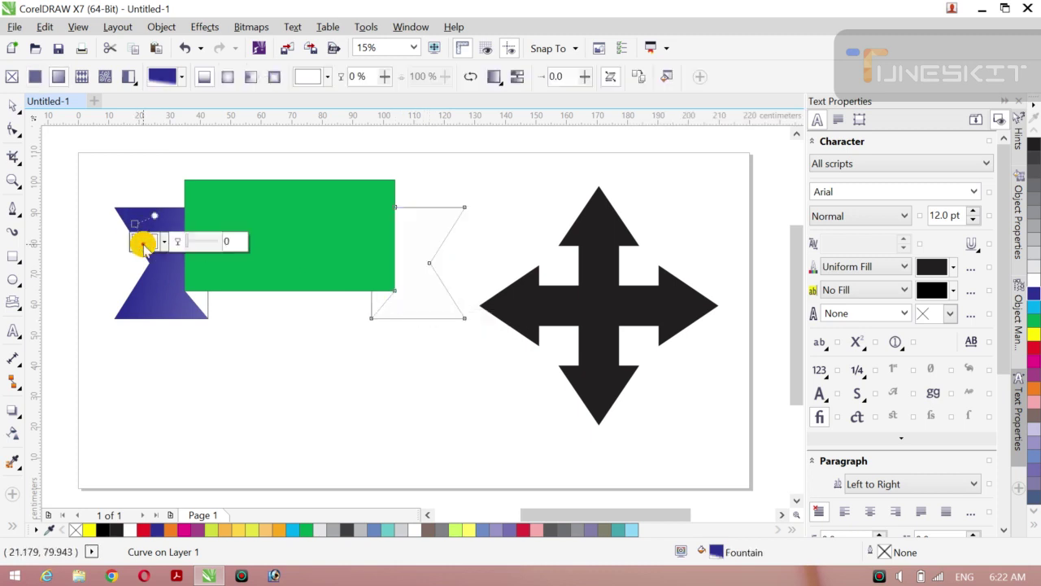
{"action": "key", "text": "ctrl+z"}
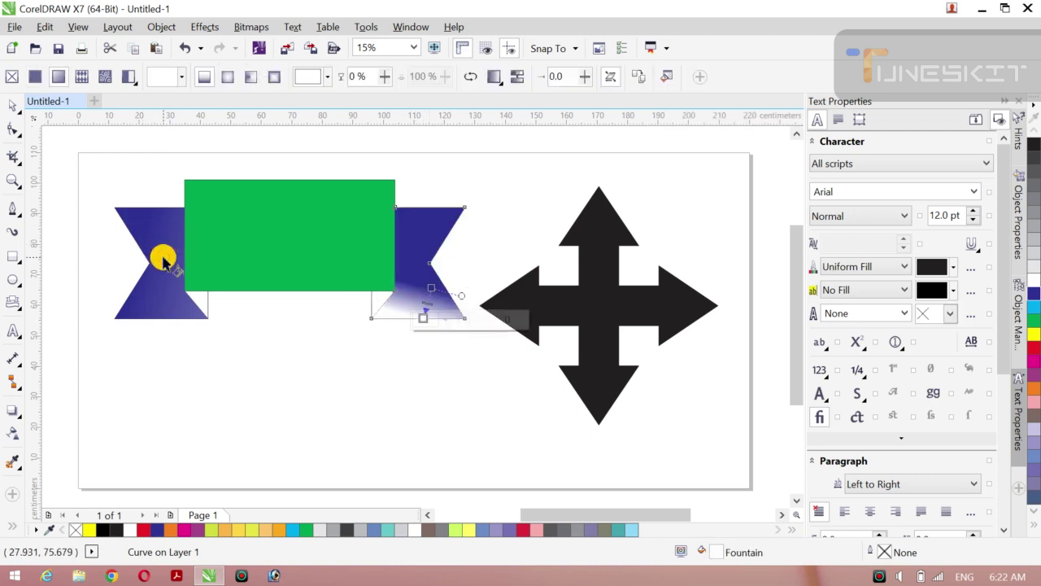
Step: Move the start node of the left tail's fountain fill down to the level of the tail's notch
{"action": "left_click", "coordinate": [20, 112]}
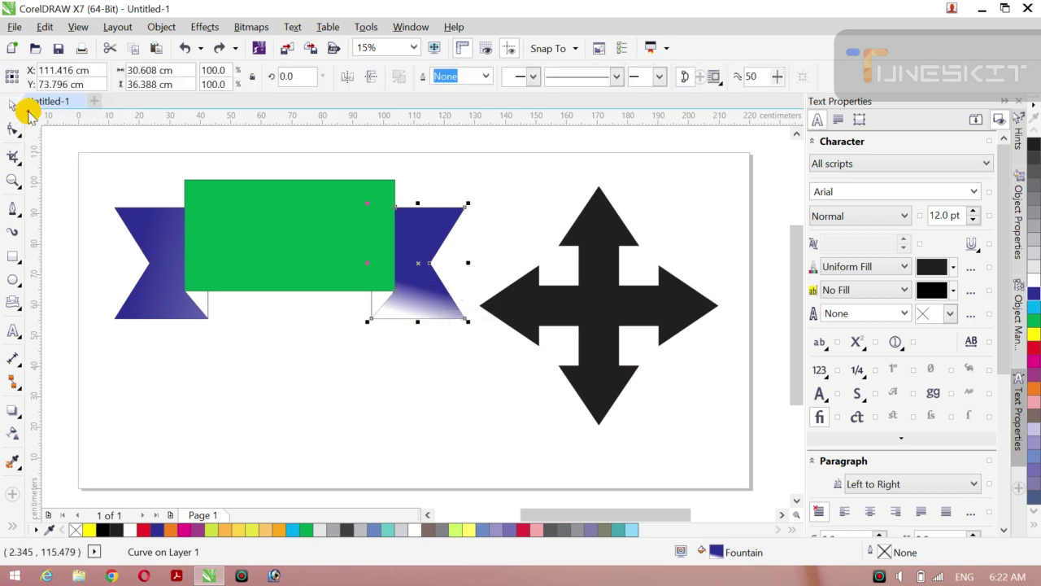
{"action": "left_click", "coordinate": [94, 154]}
{"action": "left_click", "coordinate": [139, 234]}
{"action": "key", "text": "g"}
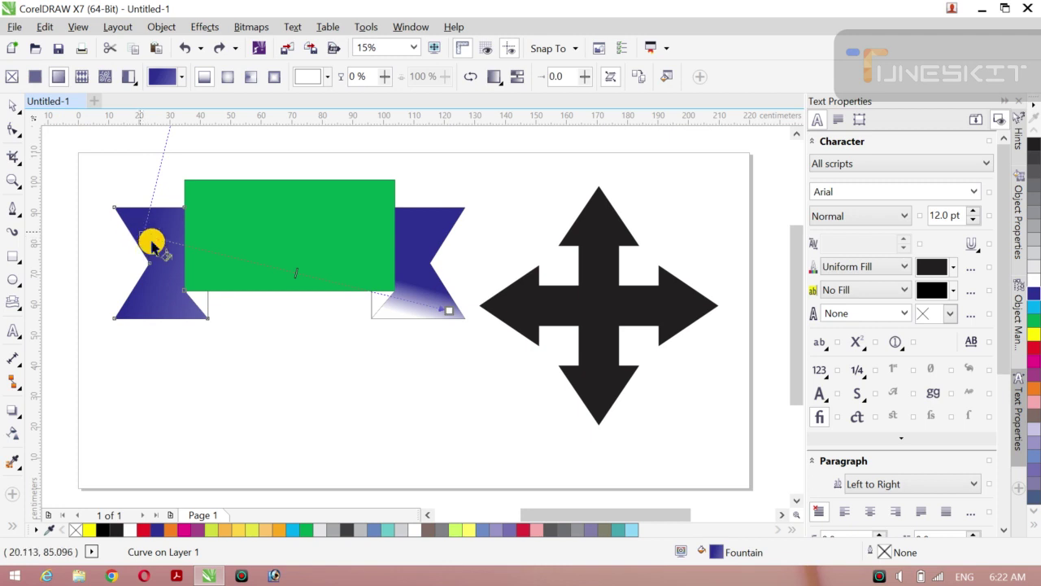
{"action": "left_click_drag", "start_coordinate": [139, 234], "coordinate": [138, 262]}
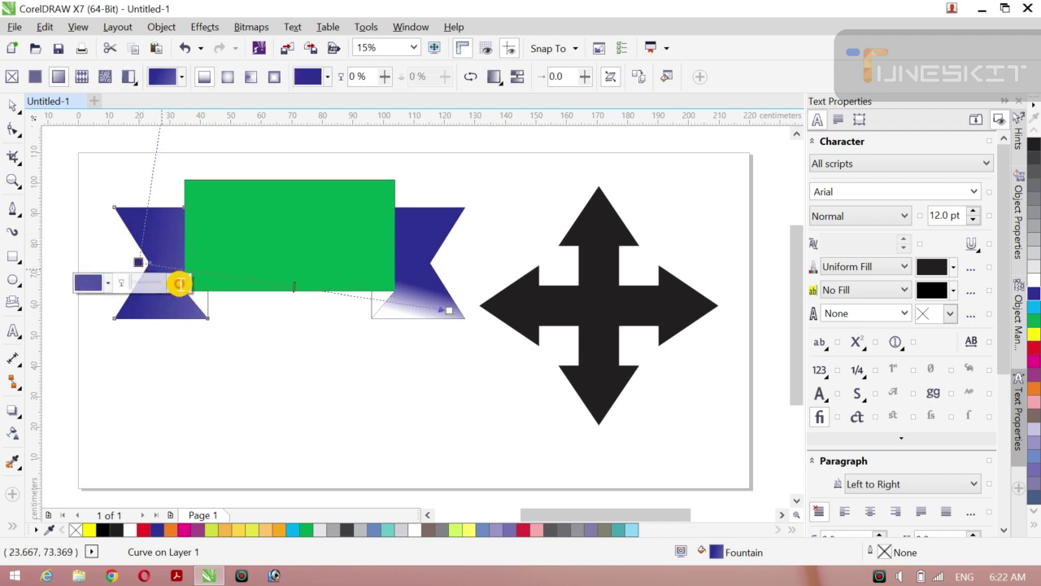
{"action": "left_click", "coordinate": [13, 107]}
{"action": "left_click", "coordinate": [65, 183]}
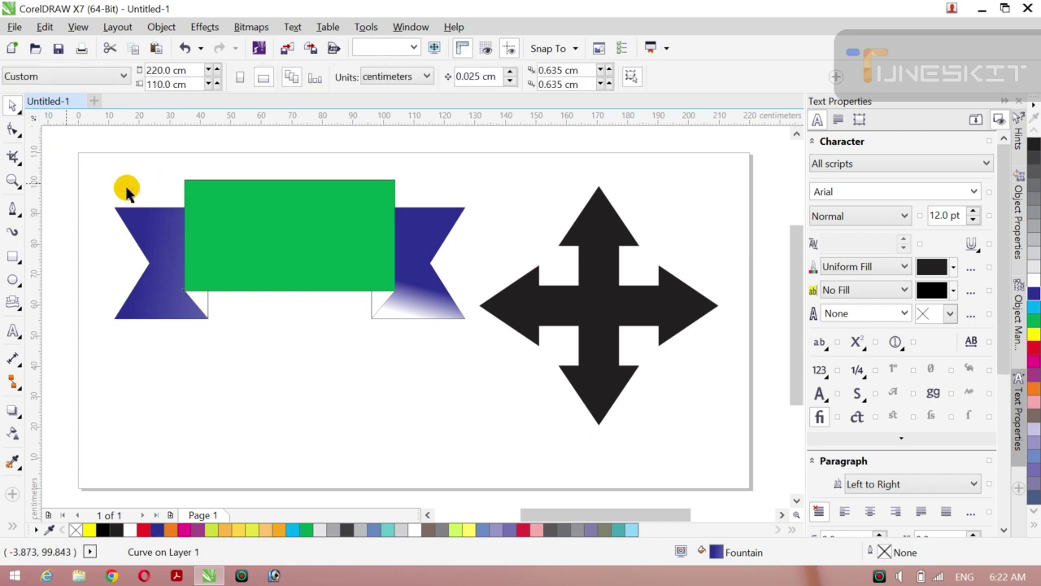
Step: Apply a green-to-white linear fountain fill to the central rectangle from its upper-left corner to its lower-right corner
{"action": "left_click", "coordinate": [282, 225]}
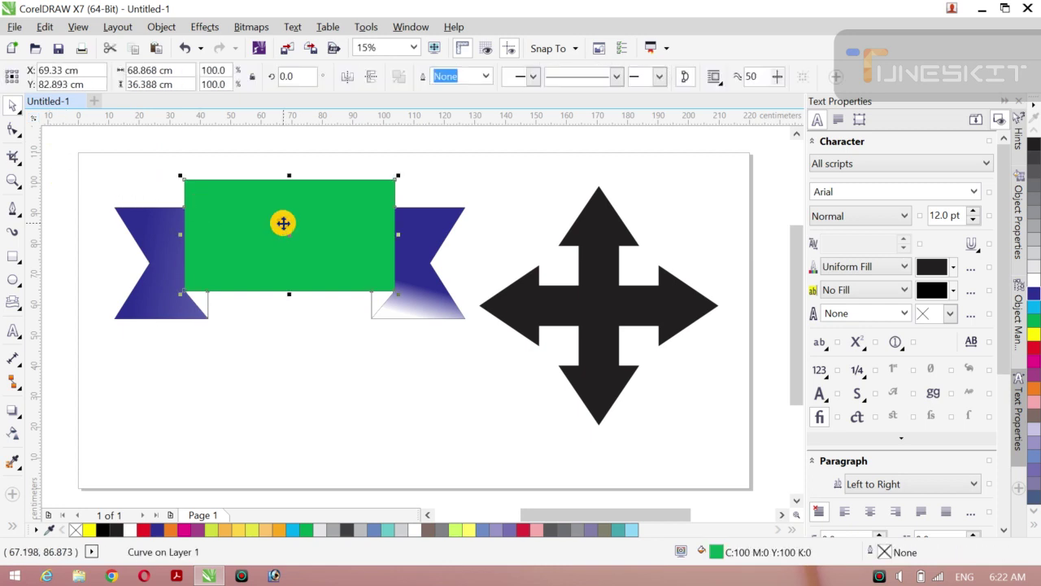
{"action": "key", "text": "g"}
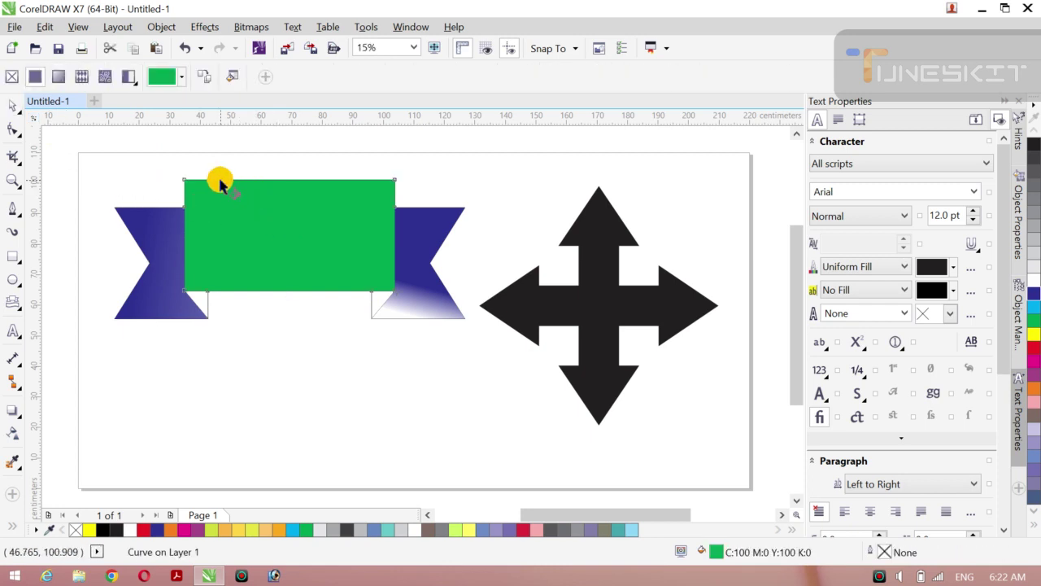
{"action": "left_click_drag", "start_coordinate": [188, 184], "coordinate": [393, 290]}
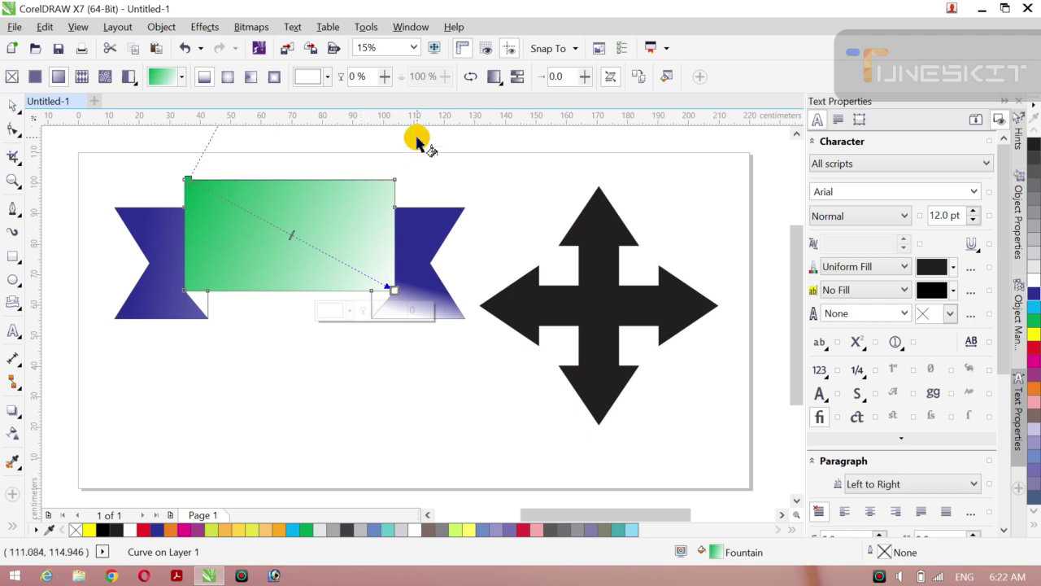
Step: Change the rectangle's gradient to a conical fountain fill and move its centre to the lower-right corner, adjusting its angle and extent
{"action": "left_click", "coordinate": [253, 78]}
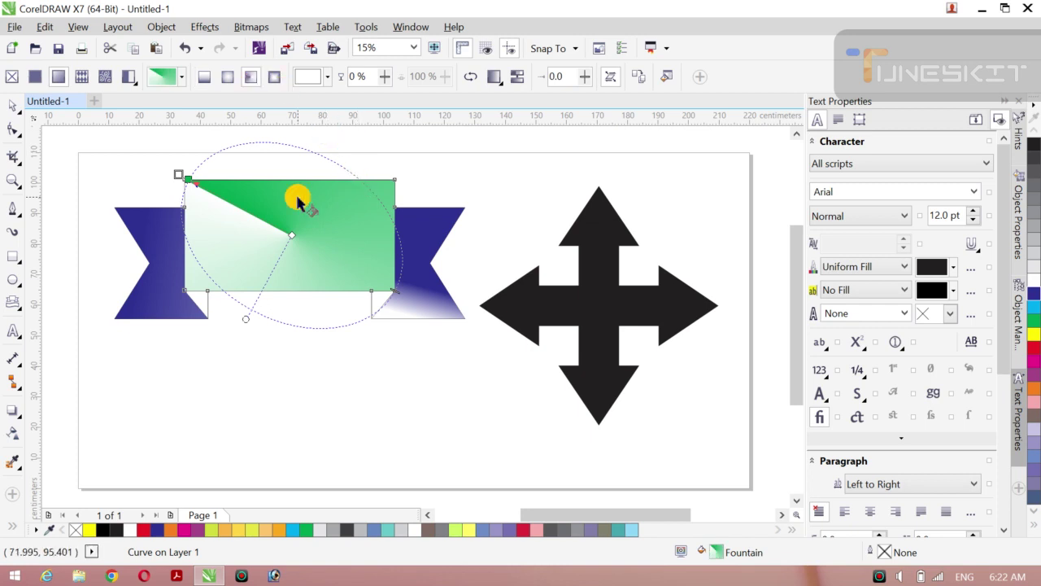
{"action": "left_click_drag", "start_coordinate": [291, 234], "coordinate": [318, 234]}
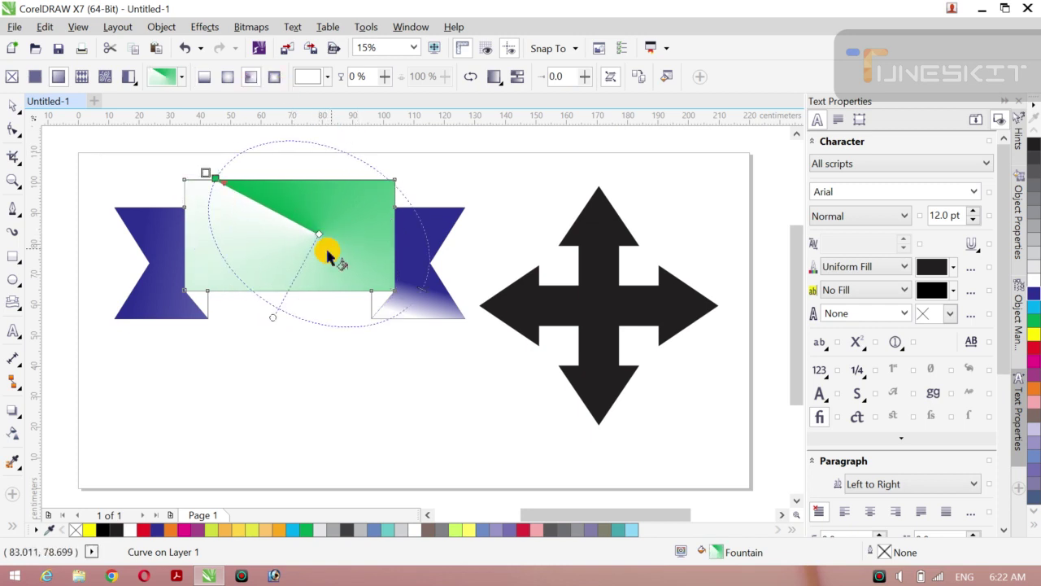
{"action": "left_click_drag", "start_coordinate": [320, 234], "coordinate": [394, 289]}
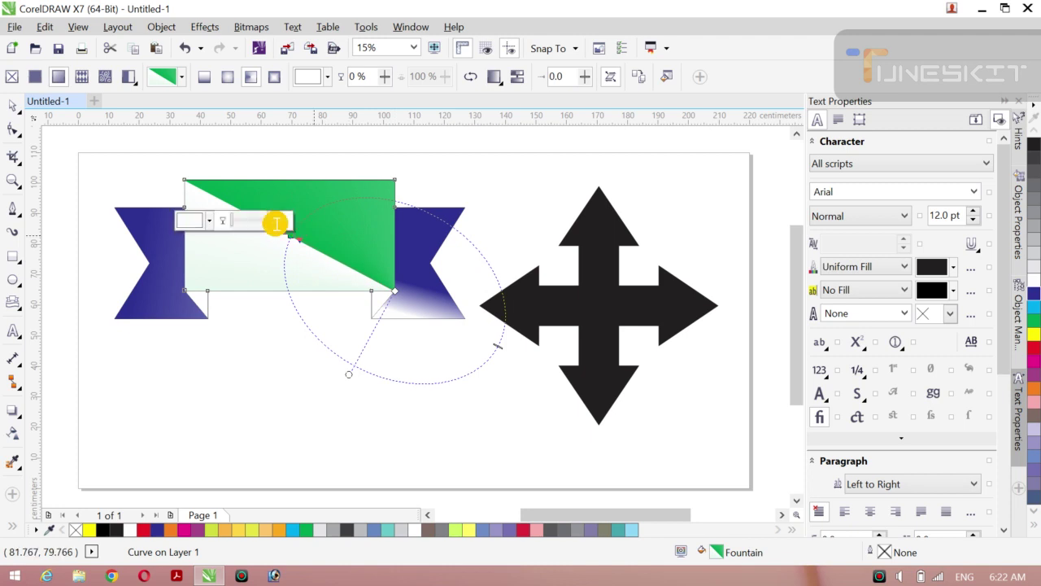
{"action": "left_click_drag", "start_coordinate": [306, 211], "coordinate": [305, 232]}
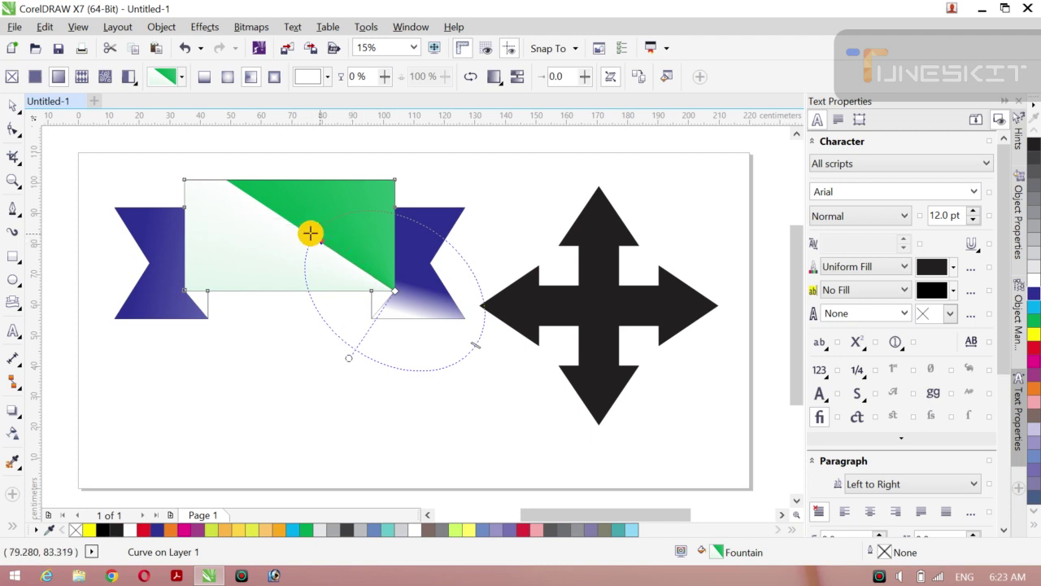
{"action": "left_click", "coordinate": [301, 233]}
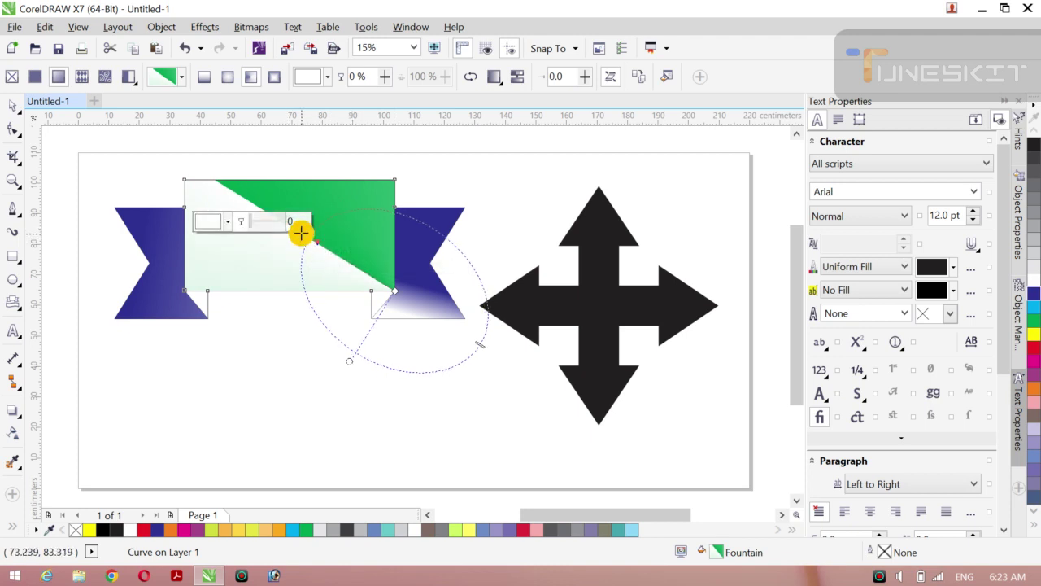
{"action": "mouse_move", "coordinate": [301, 233]}
{"action": "left_mouse_down"}
{"action": "mouse_move", "coordinate": [297, 252]}
{"action": "mouse_move", "coordinate": [300, 228]}
{"action": "left_mouse_up"}
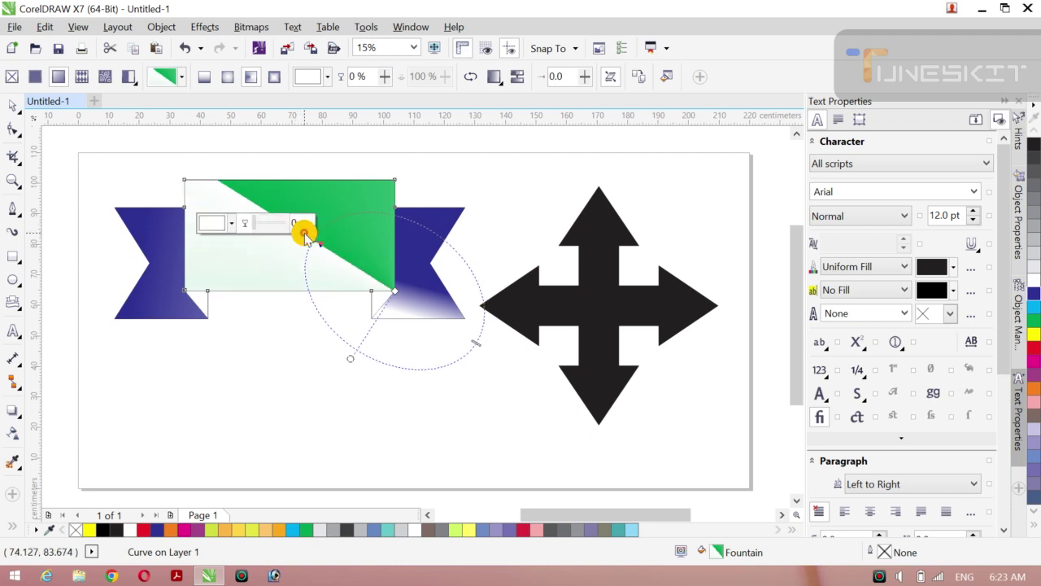
Step: Set the transparency of the conical fill's white node to 27%
{"action": "left_click", "coordinate": [264, 225]}
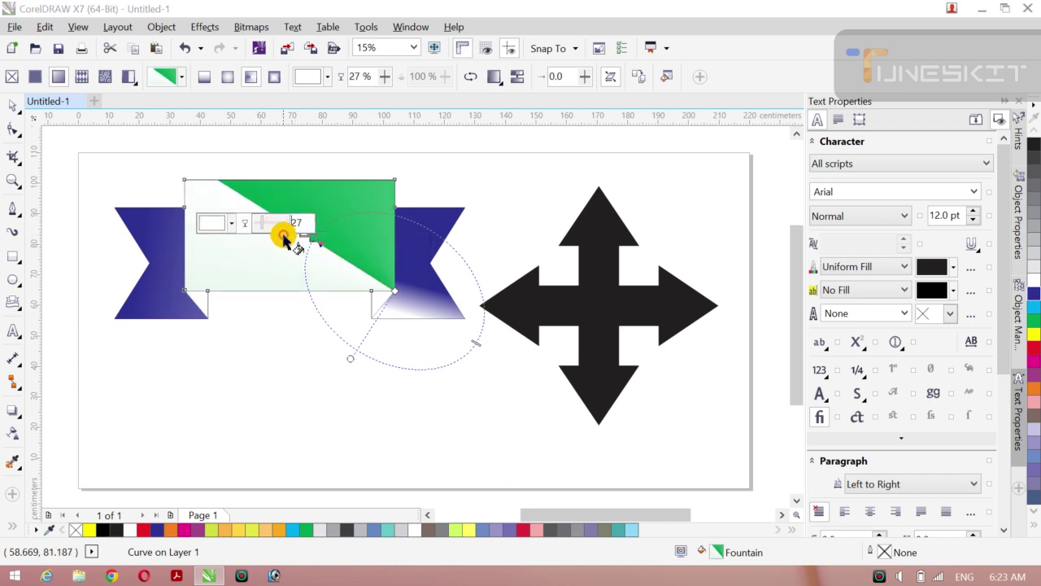
{"action": "left_click", "coordinate": [14, 108]}
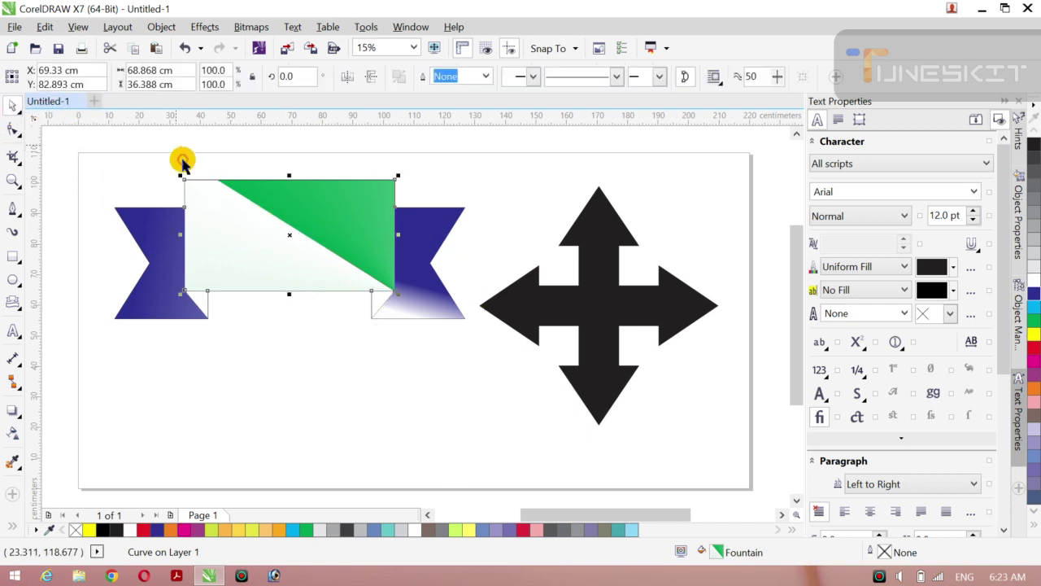
{"action": "left_click", "coordinate": [134, 175]}
{"action": "left_click", "coordinate": [329, 195]}
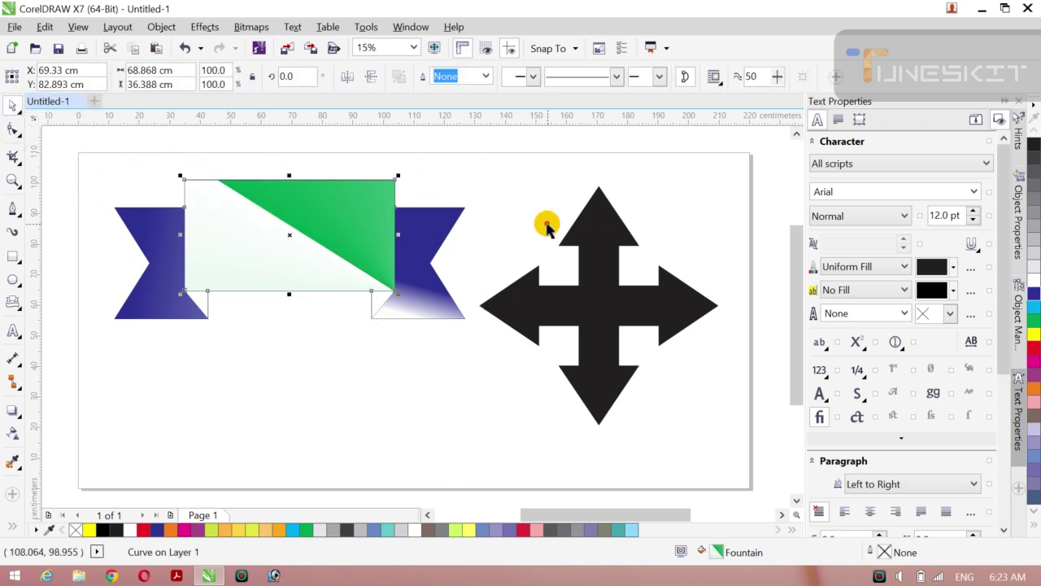
Step: Shrink and rotate the rectangle's conical fountain fill, placing its centre near the rectangle's middle
{"action": "left_click_drag", "start_coordinate": [314, 390], "coordinate": [337, 208]}
{"action": "left_click", "coordinate": [335, 204]}
{"action": "key", "text": "g"}
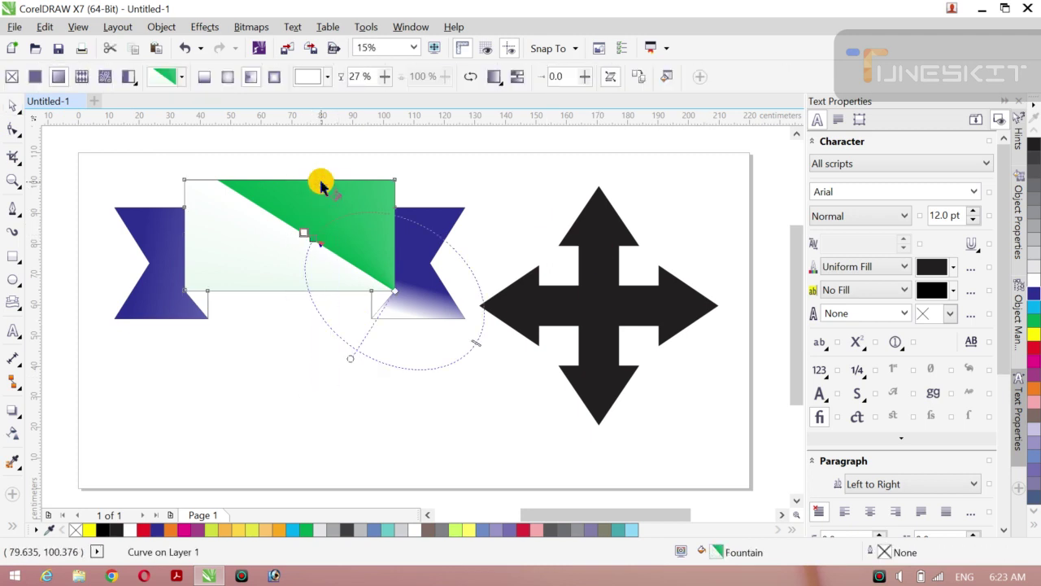
{"action": "left_click_drag", "start_coordinate": [328, 202], "coordinate": [279, 246]}
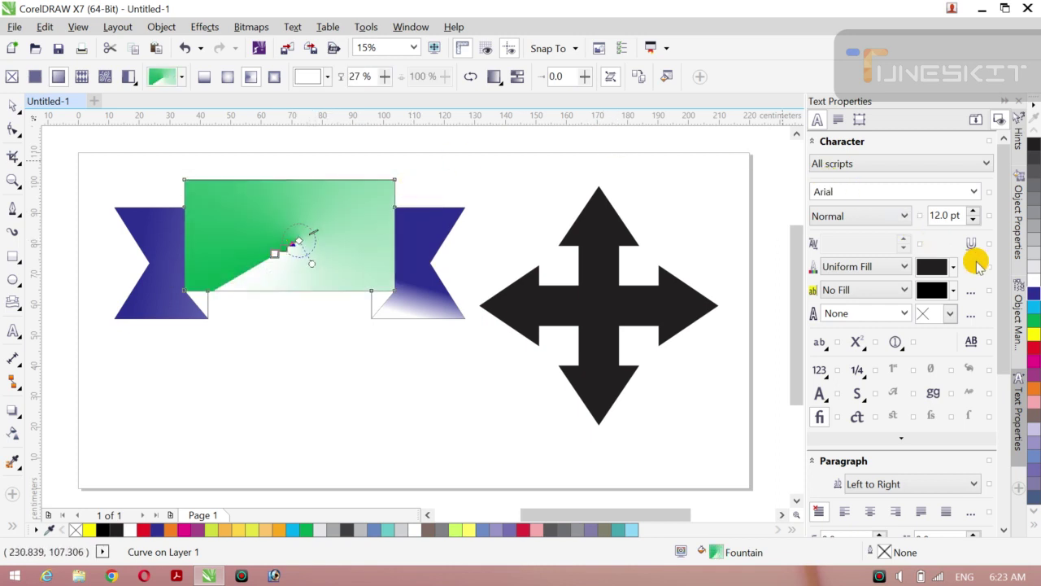
Step: Try green and blue for the conical fill's white node, settle on red, and reposition the fill's centre near the rectangle's lower edge
{"action": "left_click", "coordinate": [1033, 322]}
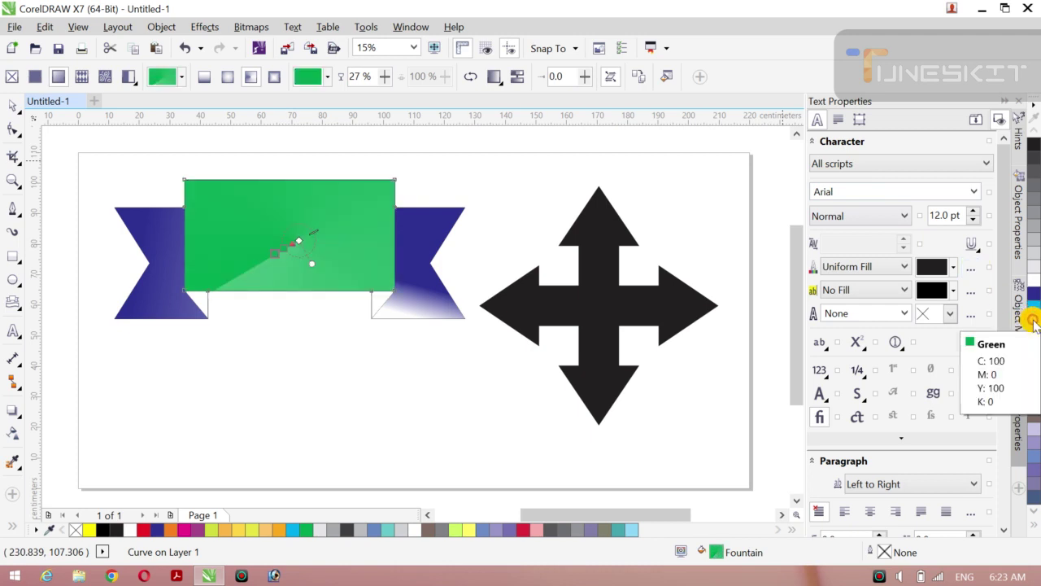
{"action": "left_click", "coordinate": [1034, 298]}
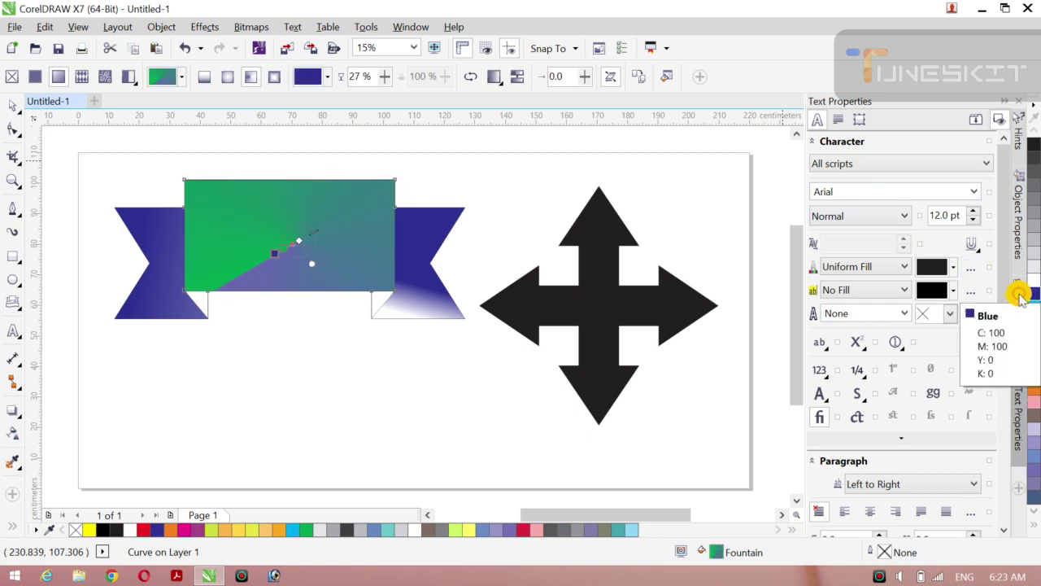
{"action": "left_click", "coordinate": [1033, 347]}
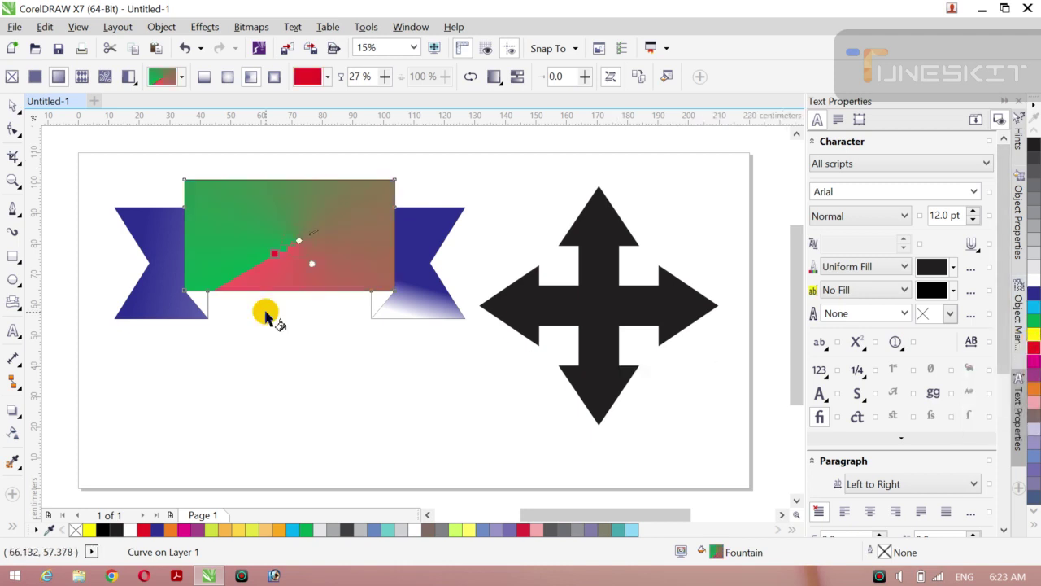
{"action": "left_click_drag", "start_coordinate": [298, 241], "coordinate": [290, 212]}
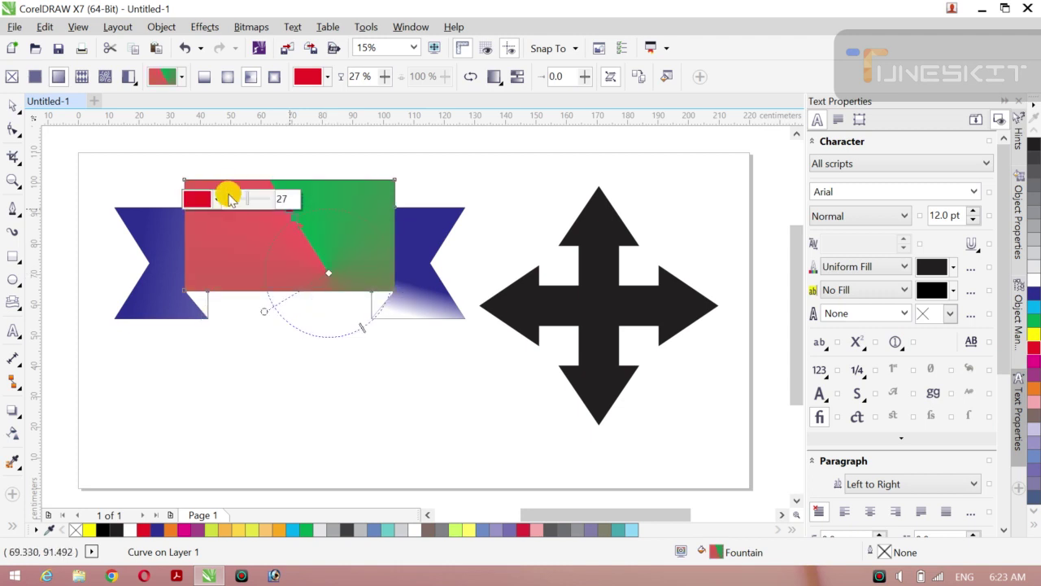
Step: Recolour the red node of the rectangle's conical fill to a golden brown by lowering its magenta, and deselect the rectangle
{"action": "left_click", "coordinate": [210, 201]}
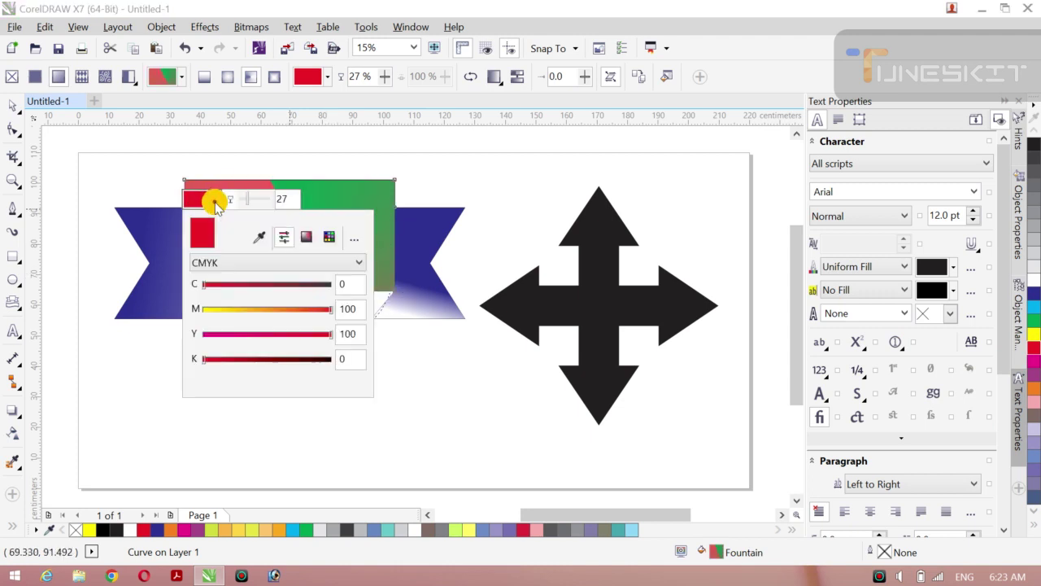
{"action": "left_click", "coordinate": [257, 309]}
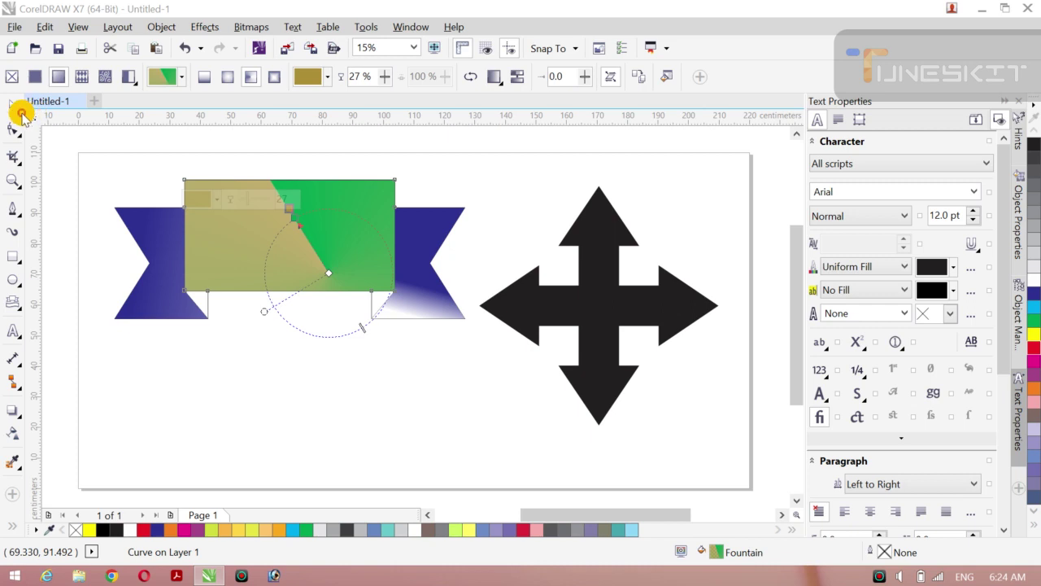
{"action": "left_click", "coordinate": [22, 114]}
{"action": "left_click", "coordinate": [22, 114]}
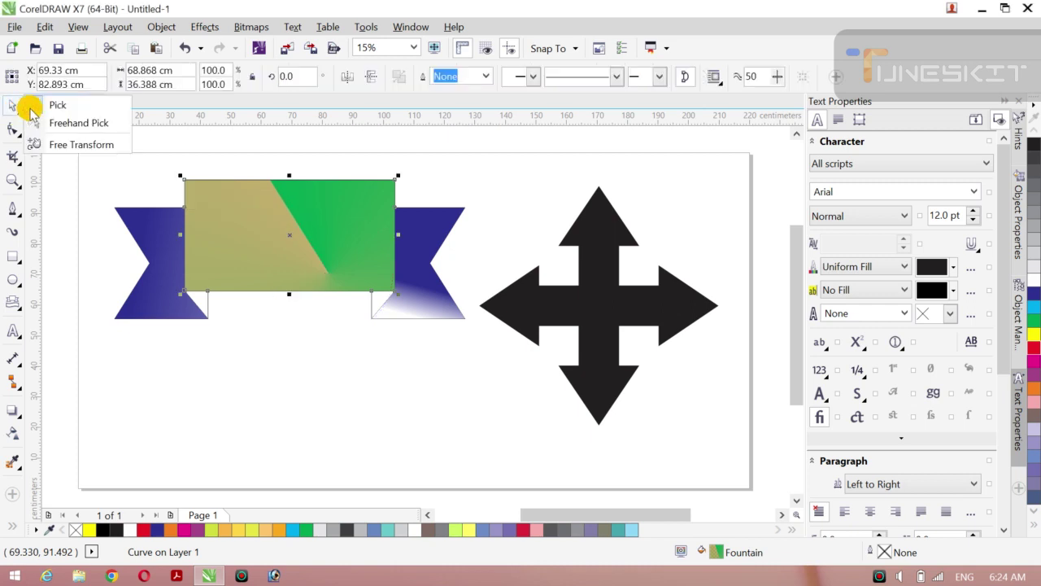
{"action": "left_click", "coordinate": [166, 199]}
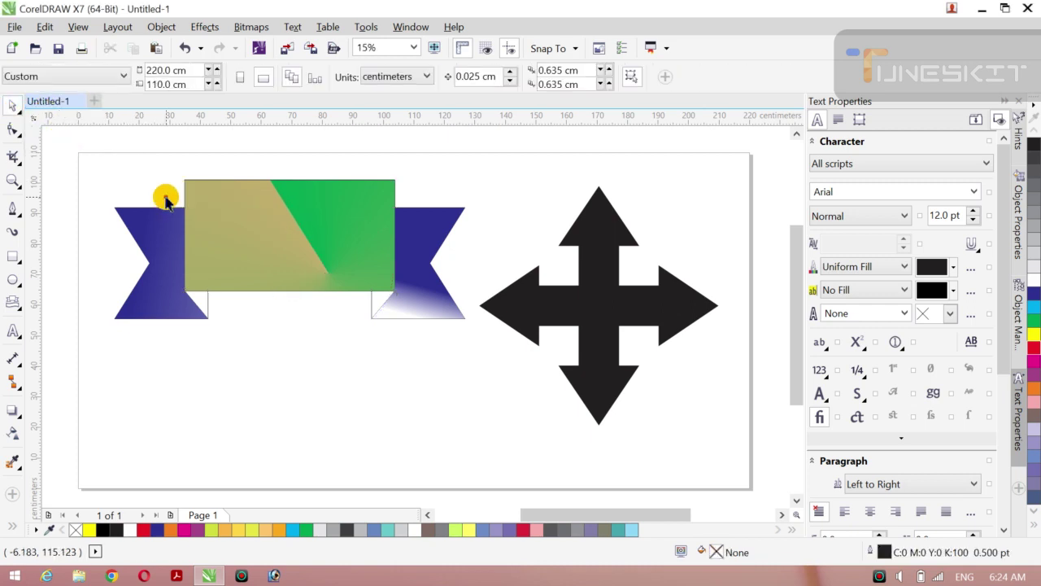
{"action": "left_click", "coordinate": [246, 249]}
{"action": "left_click", "coordinate": [286, 356]}
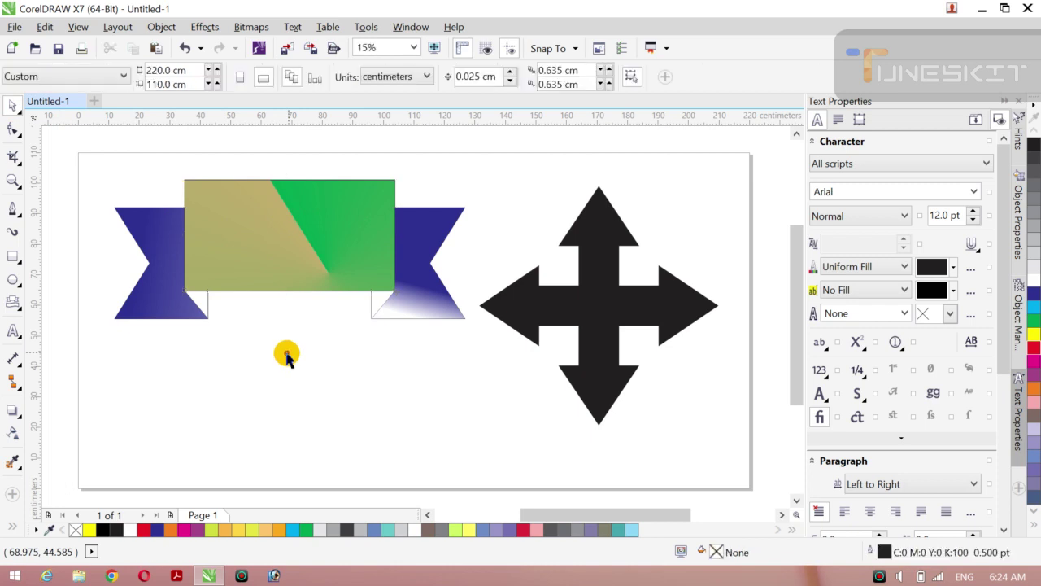
Step: Add the artistic text "effect" in 200 pt Arial in the empty area below the ribbon banner
{"action": "left_click", "coordinate": [13, 331]}
{"action": "left_click", "coordinate": [163, 408]}
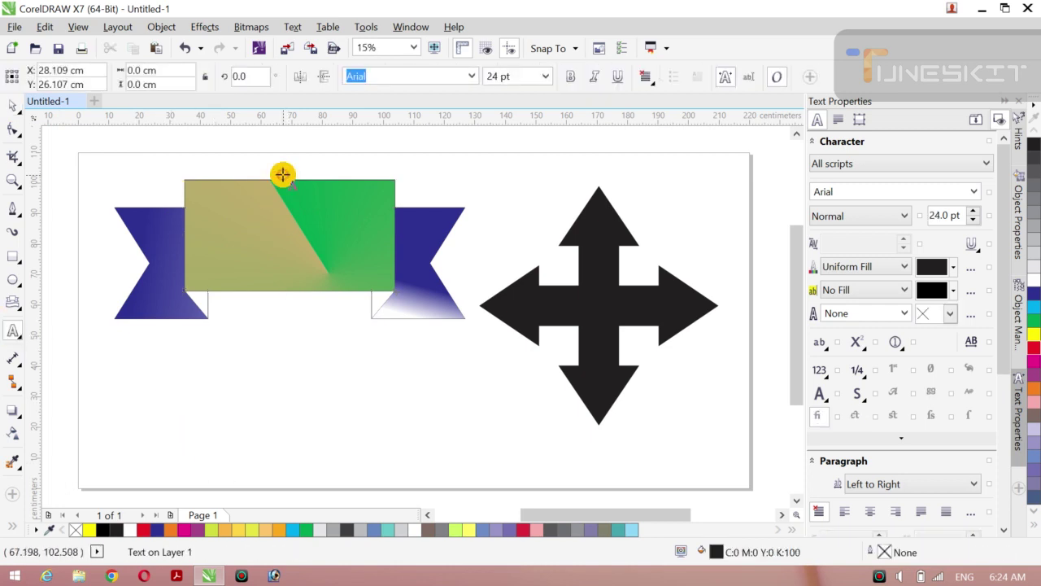
{"action": "left_click", "coordinate": [544, 76]}
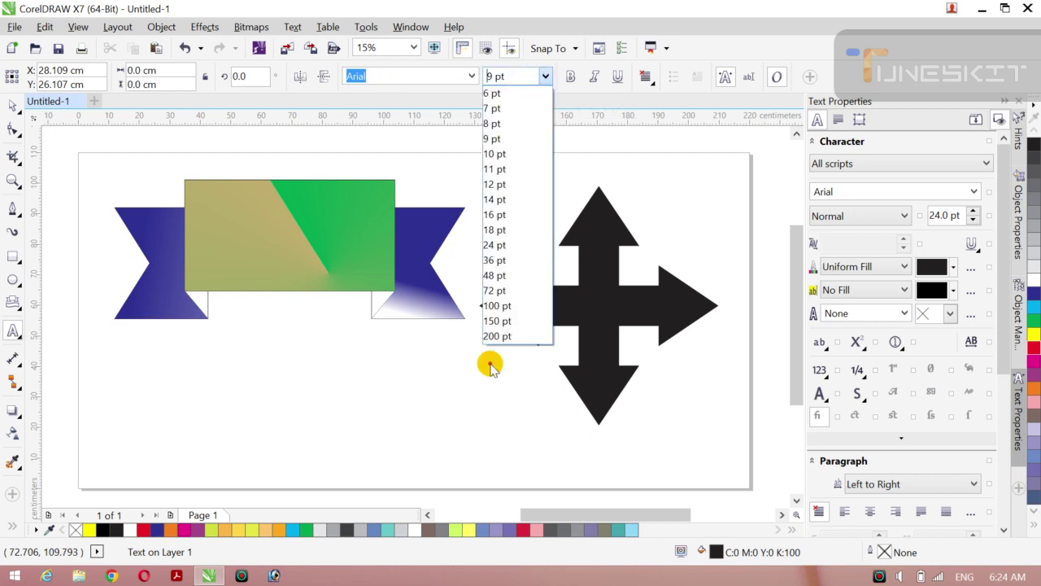
{"action": "left_click", "coordinate": [504, 336]}
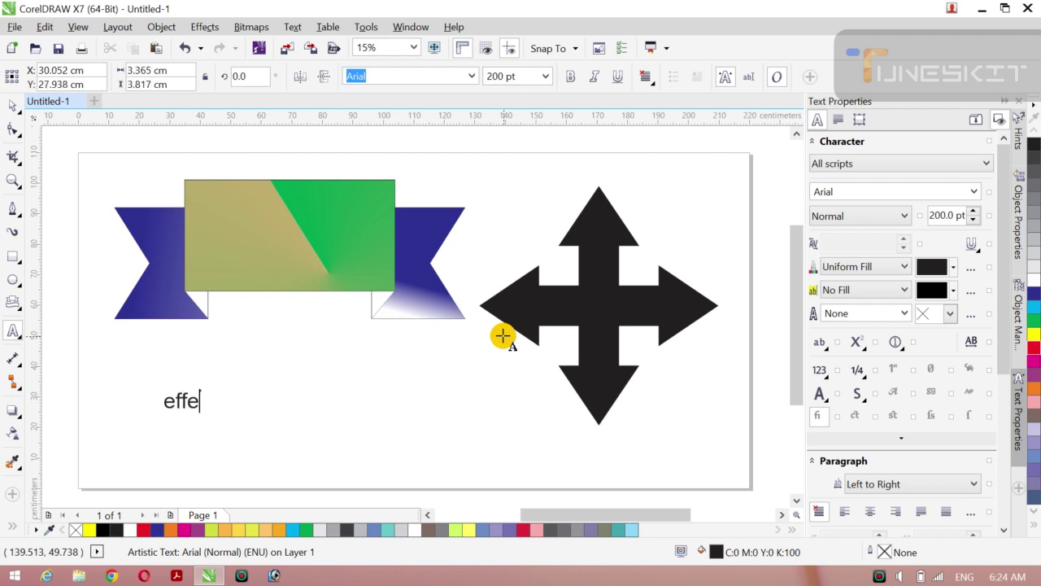
{"action": "type", "text": "t"}
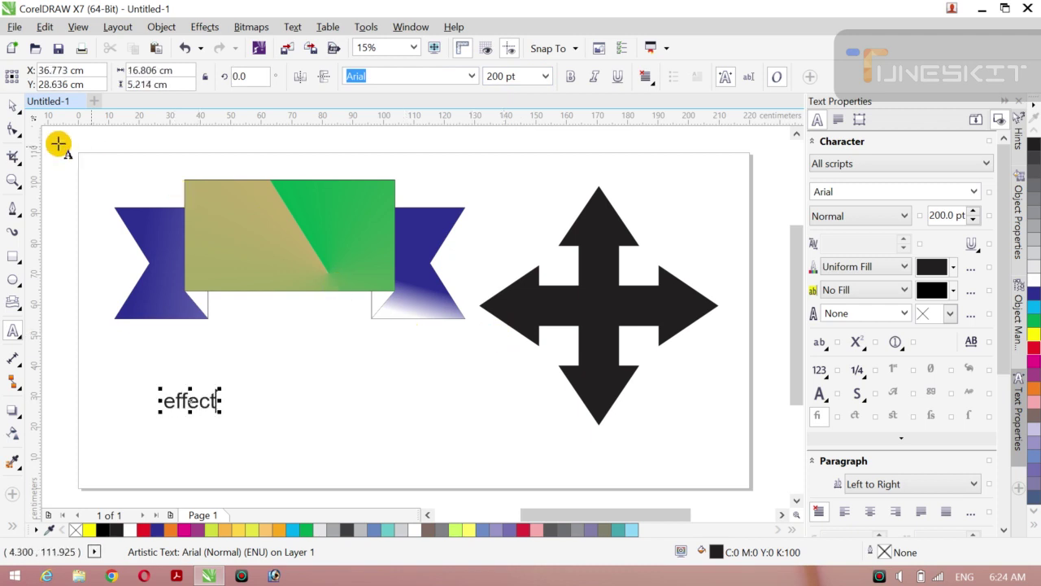
Step: Enlarge the "effect" text to about 344 pt and move it onto the banner's central rectangle
{"action": "left_click", "coordinate": [23, 115]}
{"action": "left_click", "coordinate": [48, 107]}
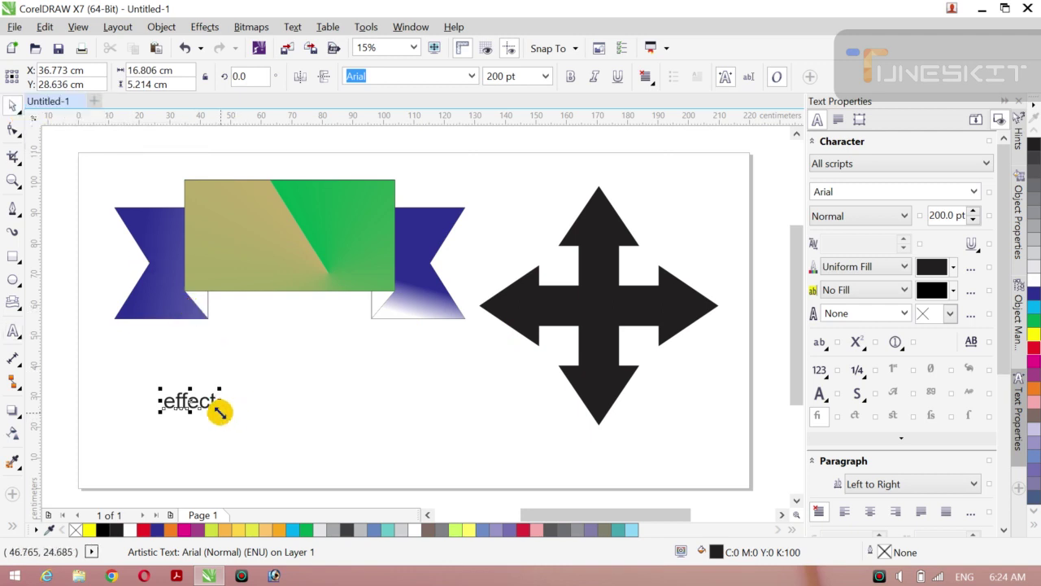
{"action": "left_click_drag", "start_coordinate": [229, 419], "coordinate": [240, 427]}
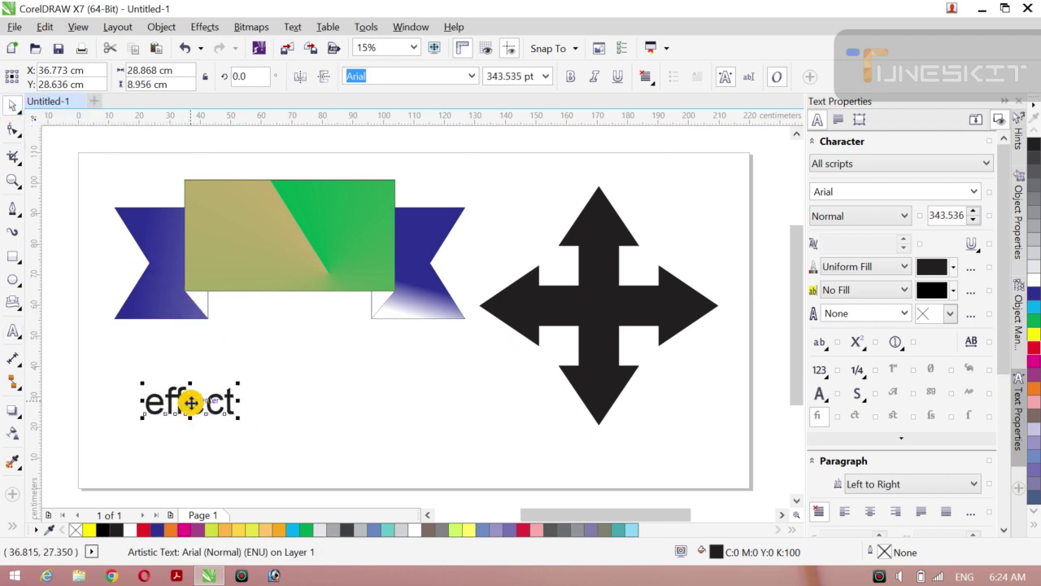
{"action": "left_click_drag", "start_coordinate": [190, 401], "coordinate": [281, 238]}
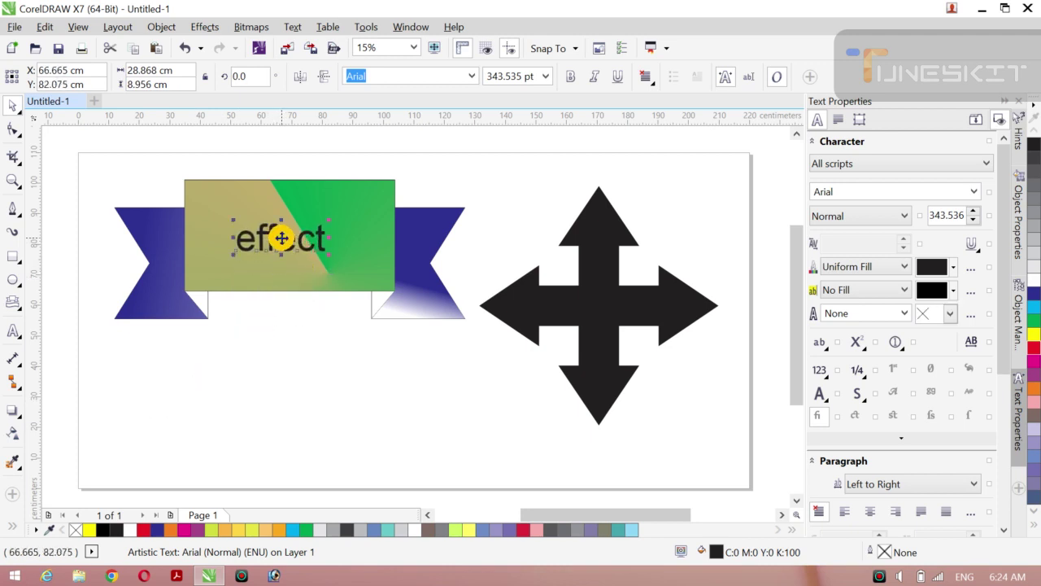
Step: Make the "effect" text bold and stretch it to about 50 by 18.5 cm, centred on the rectangle
{"action": "left_click", "coordinate": [568, 77]}
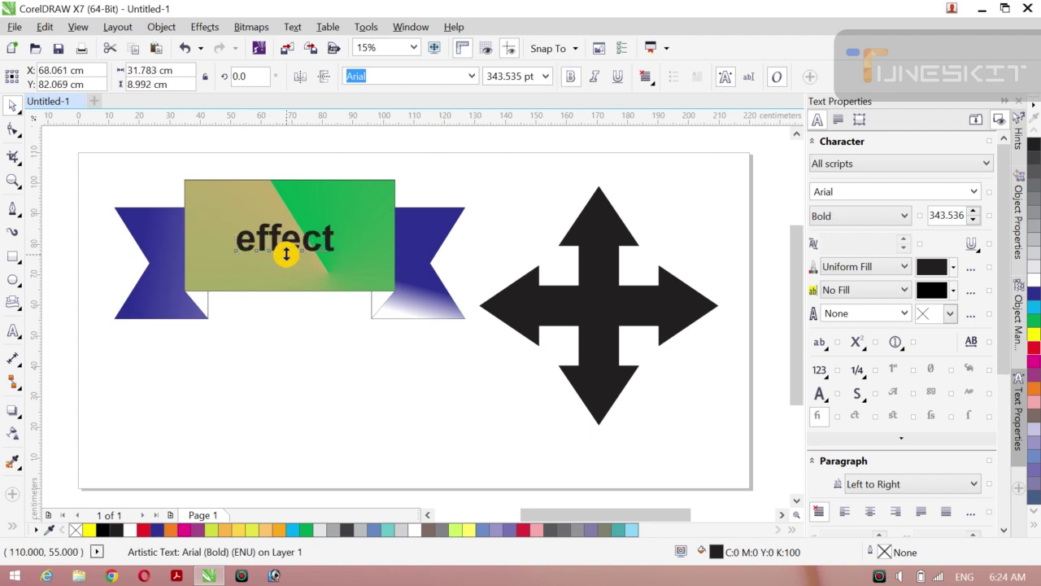
{"action": "left_click_drag", "start_coordinate": [285, 253], "coordinate": [285, 266]}
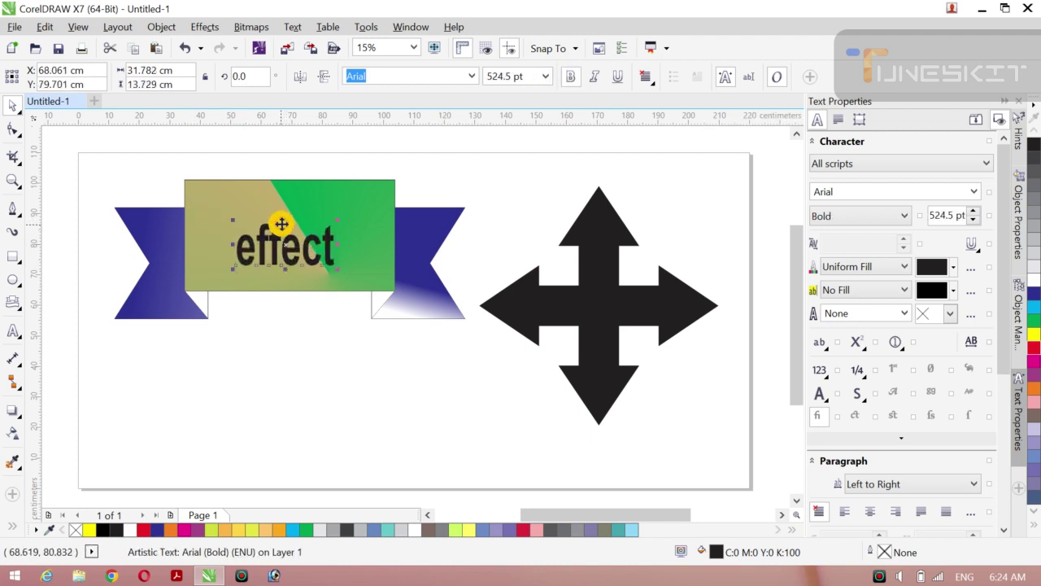
{"action": "left_click_drag", "start_coordinate": [285, 220], "coordinate": [284, 204]}
{"action": "left_click_drag", "start_coordinate": [336, 238], "coordinate": [364, 237]}
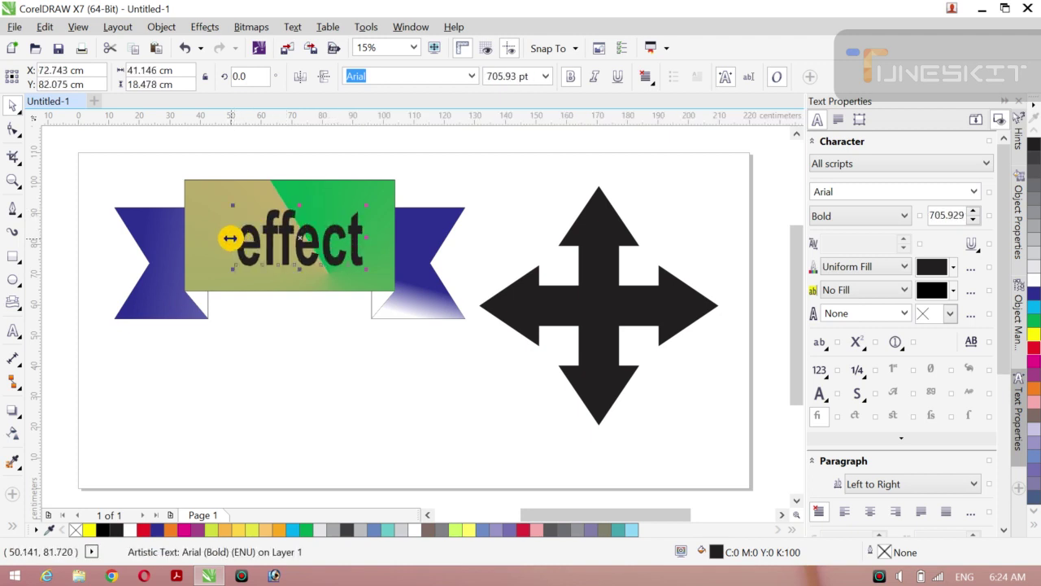
{"action": "left_click_drag", "start_coordinate": [230, 238], "coordinate": [205, 238]}
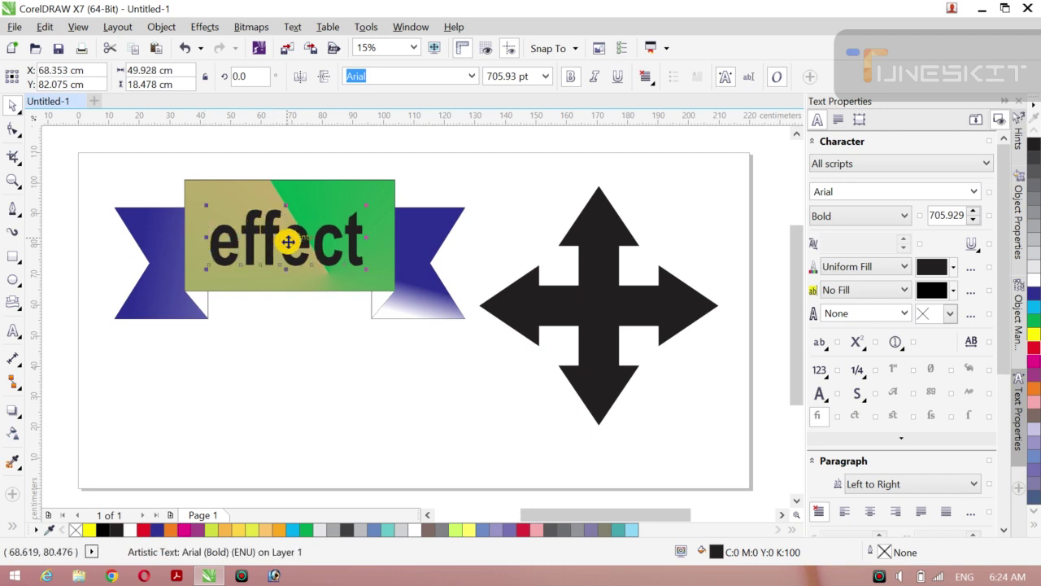
{"action": "left_click_drag", "start_coordinate": [288, 241], "coordinate": [286, 241]}
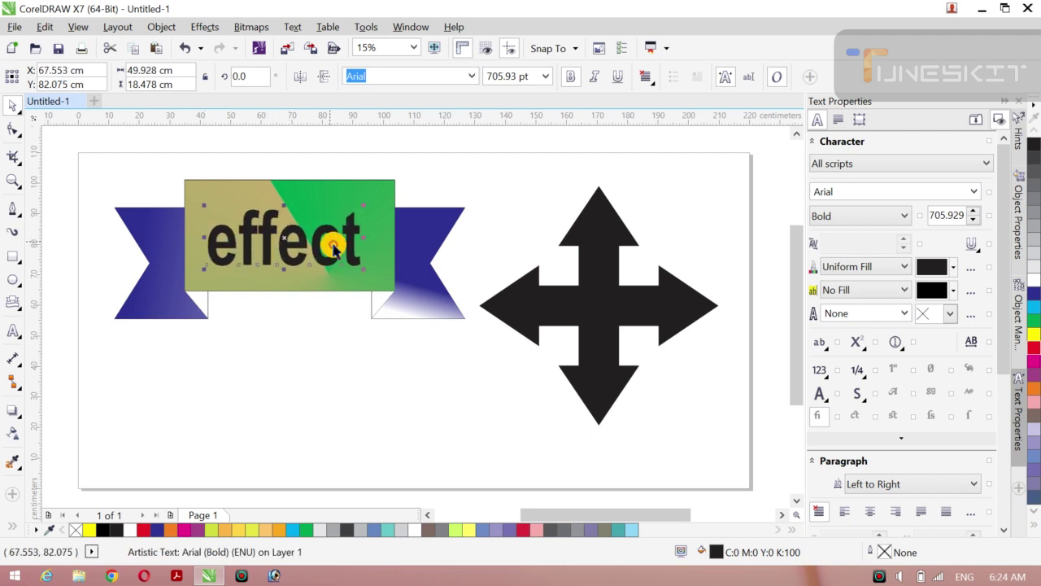
Step: Colour the "effect" text 80% black after trying a lighter 40% grey, and deselect it
{"action": "left_click", "coordinate": [1032, 234]}
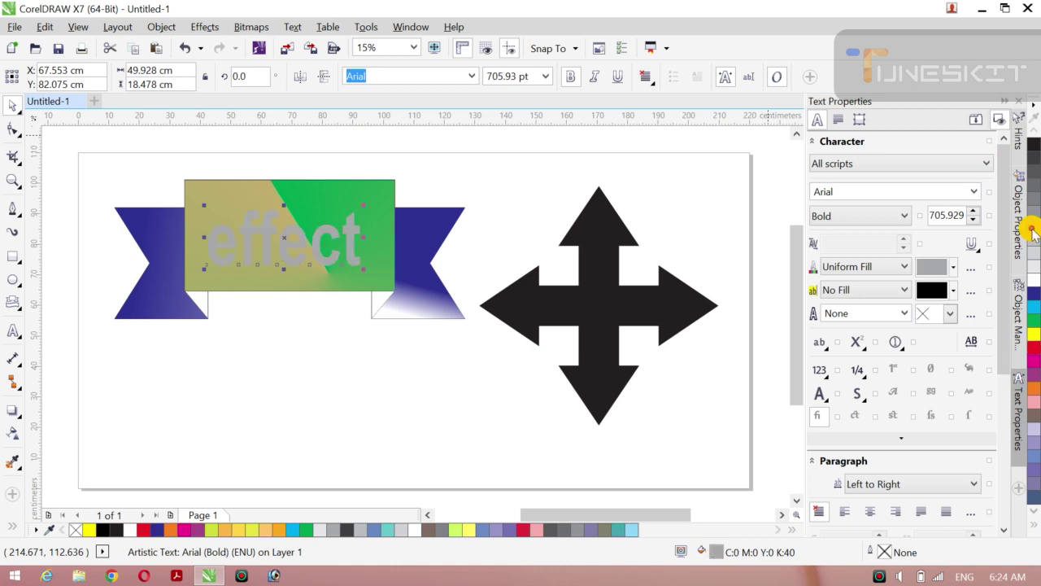
{"action": "left_click", "coordinate": [1033, 167]}
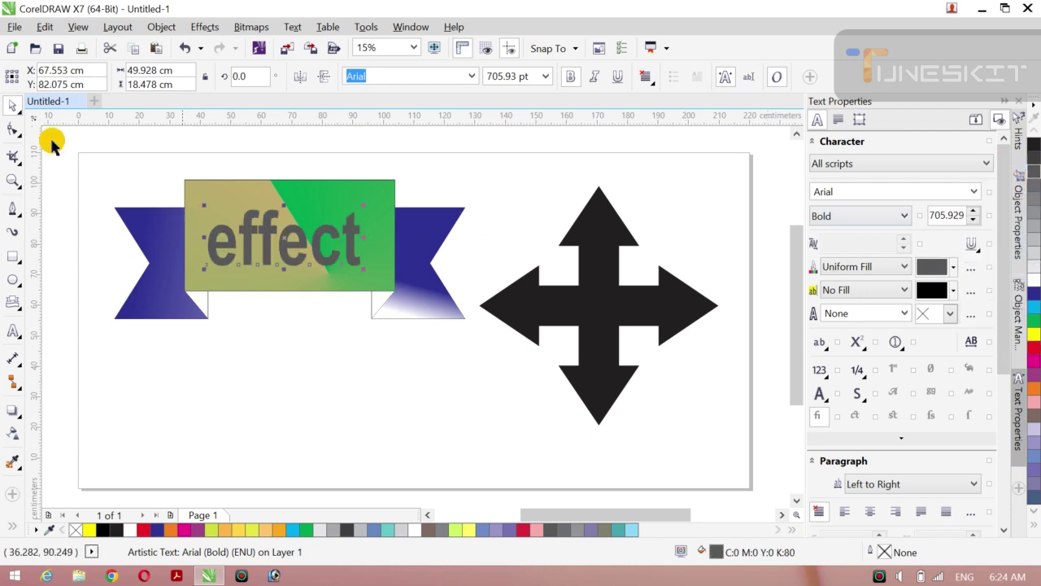
{"action": "left_click", "coordinate": [21, 112]}
{"action": "left_click", "coordinate": [33, 105]}
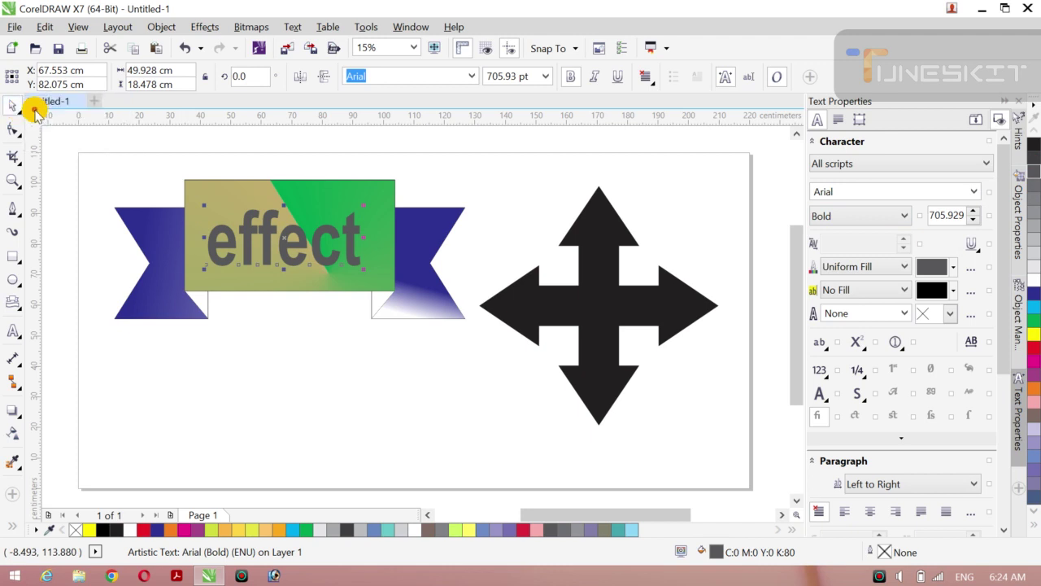
{"action": "left_click", "coordinate": [51, 153]}
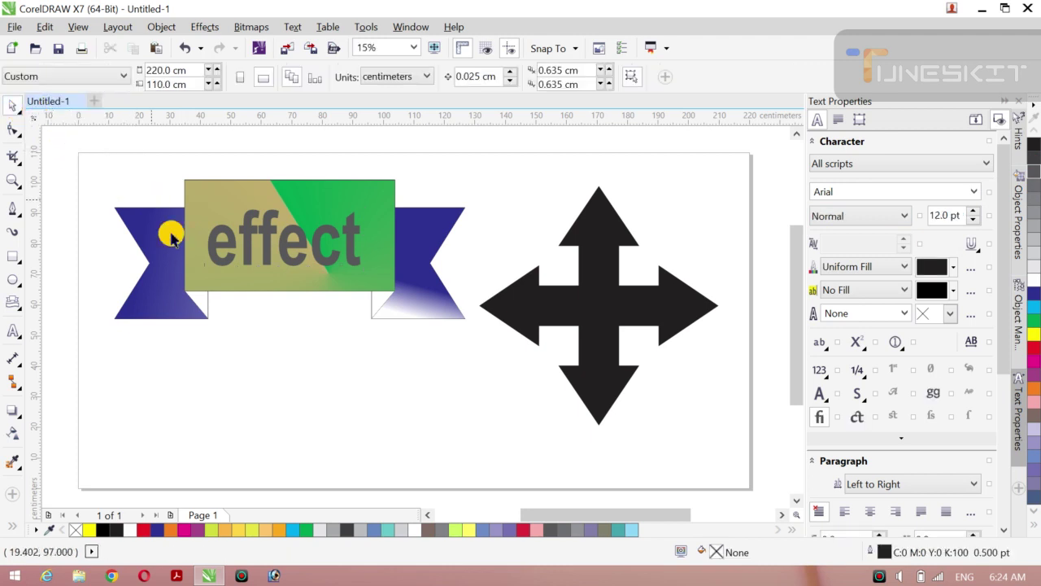
Step: Draw a jagged starburst from the preset banner shapes, about 32 cm wide, in the empty area below the ribbon
{"action": "left_click", "coordinate": [23, 314]}
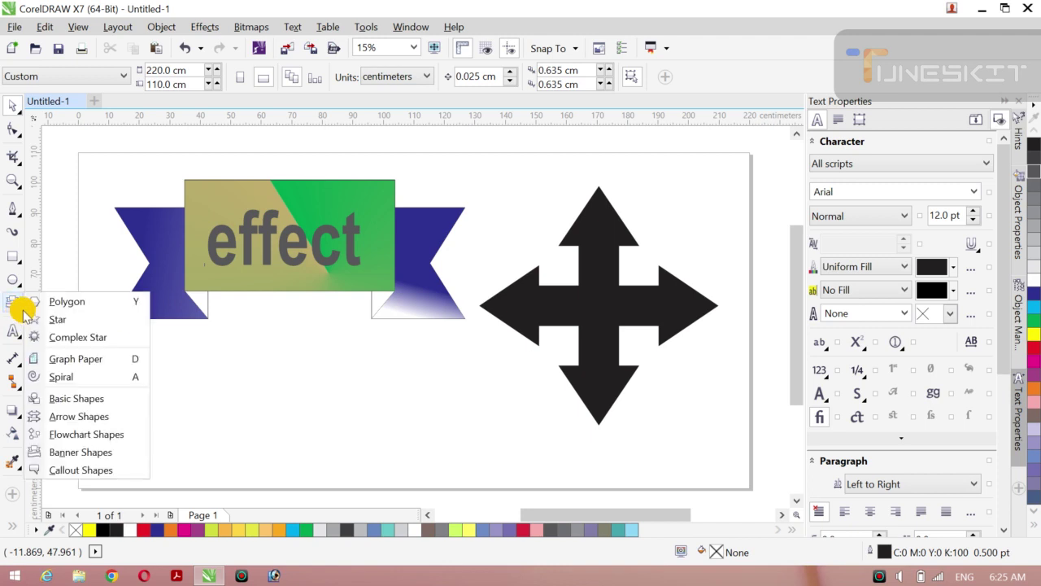
{"action": "left_click", "coordinate": [100, 295]}
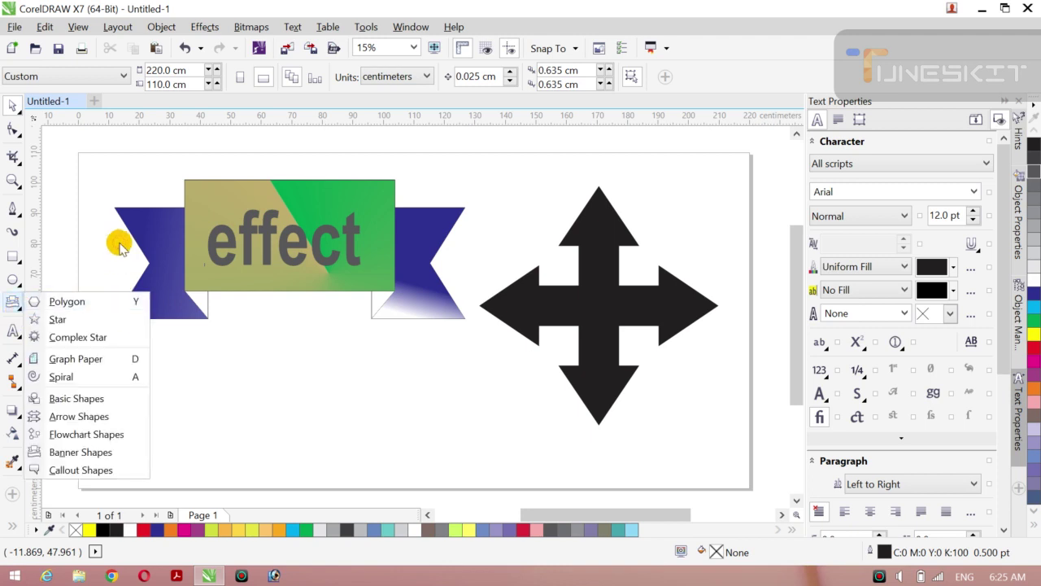
{"action": "left_click", "coordinate": [19, 309]}
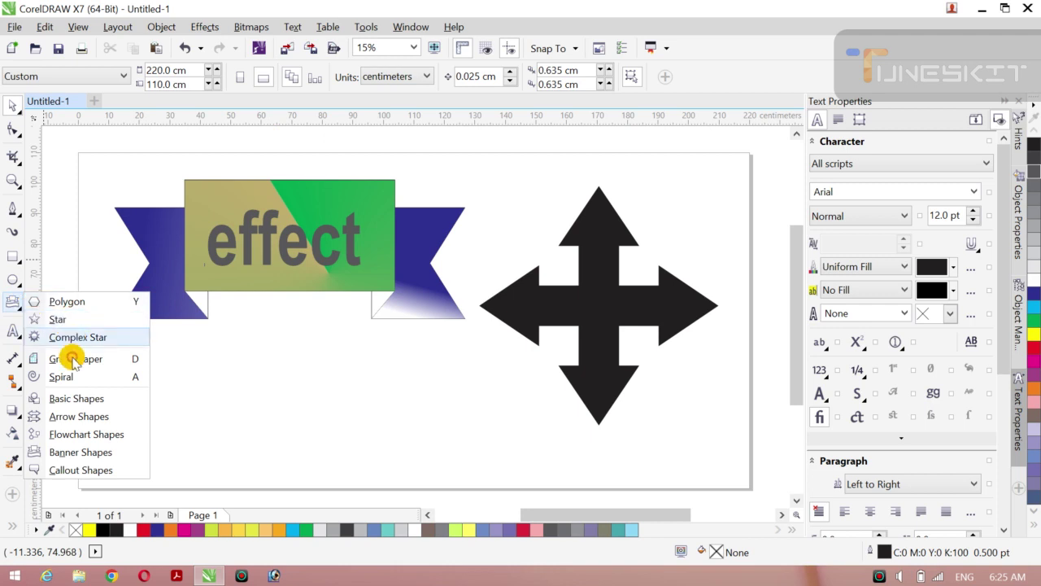
{"action": "left_click", "coordinate": [74, 452]}
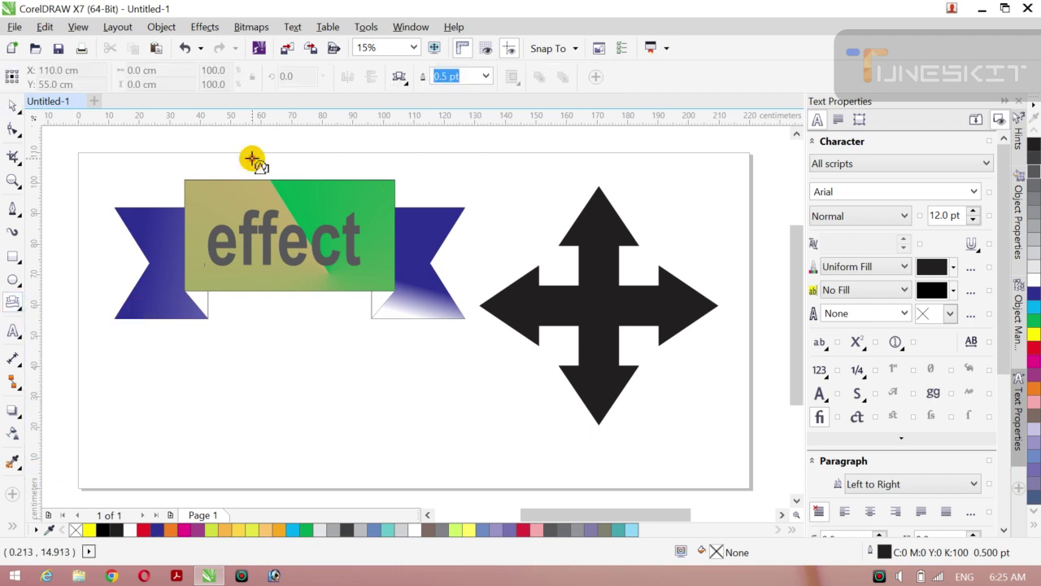
{"action": "left_click", "coordinate": [402, 78]}
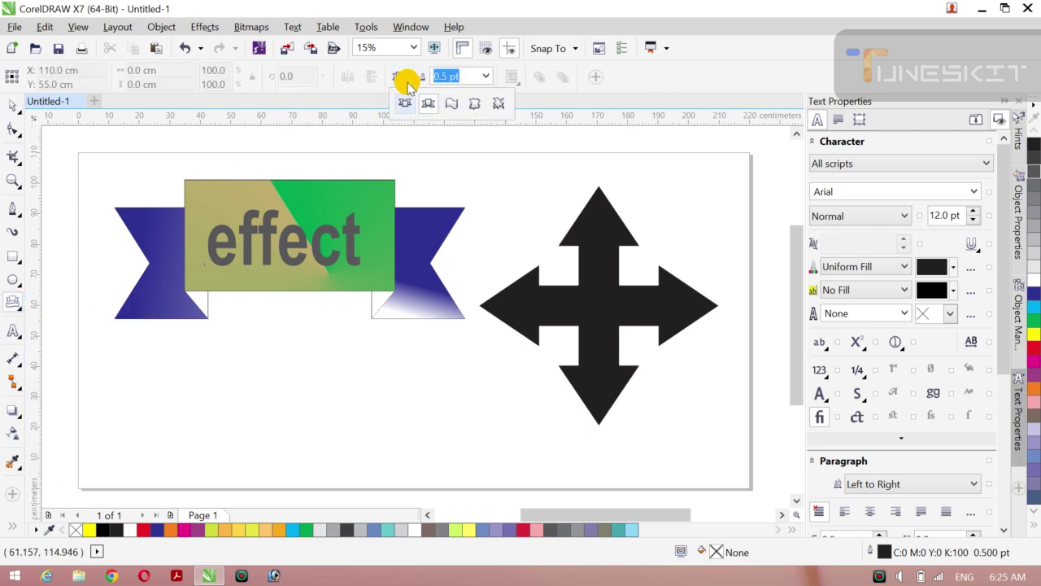
{"action": "left_click", "coordinate": [478, 106]}
{"action": "left_click_drag", "start_coordinate": [252, 366], "coordinate": [347, 423]}
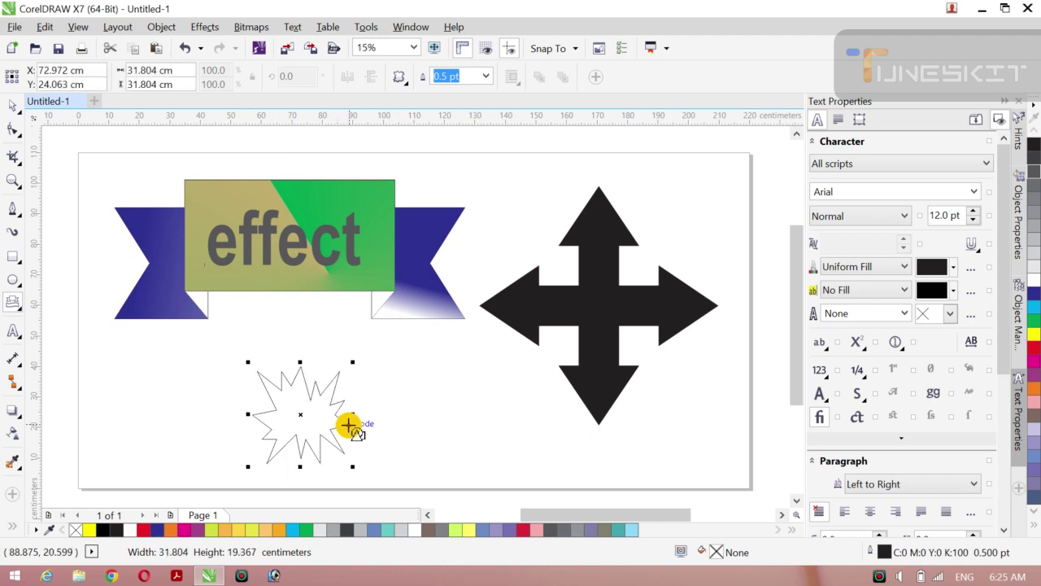
Step: Scale the starburst to about 45 cm wide and move it directly beneath the middle of the ribbon banner
{"action": "left_click", "coordinate": [22, 116]}
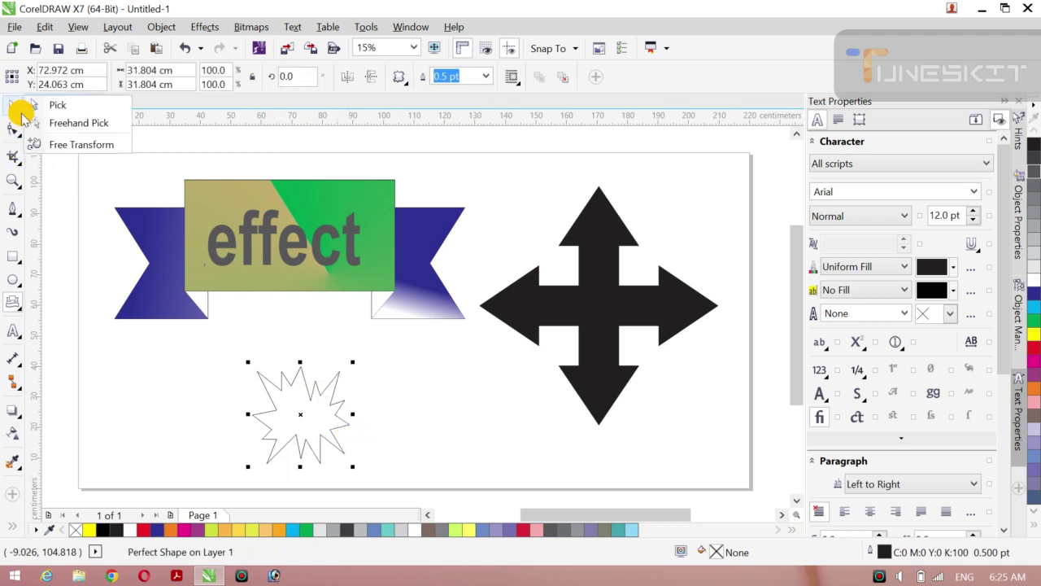
{"action": "left_click", "coordinate": [23, 116]}
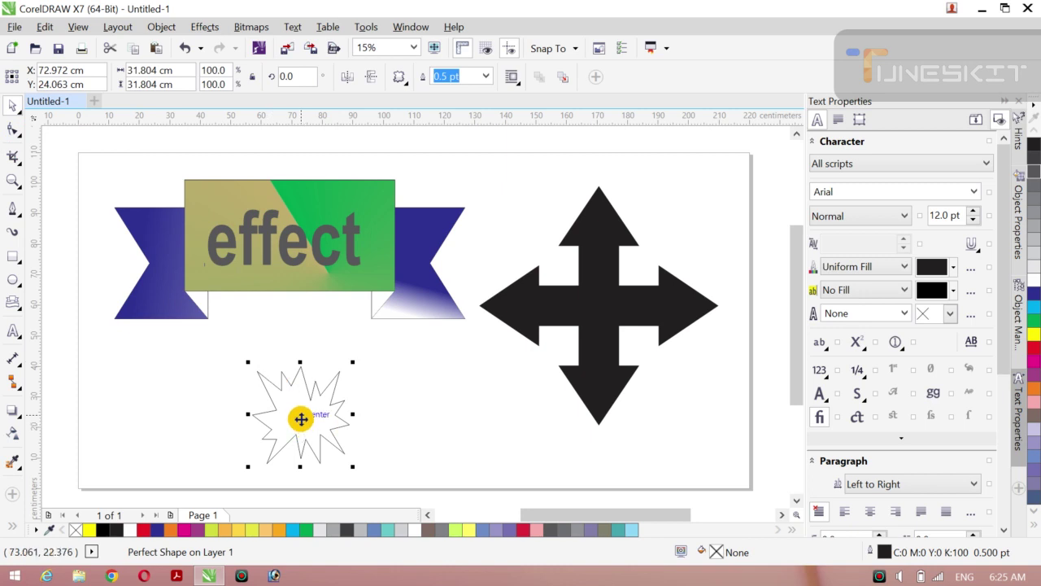
{"action": "left_click_drag", "start_coordinate": [301, 416], "coordinate": [274, 399]}
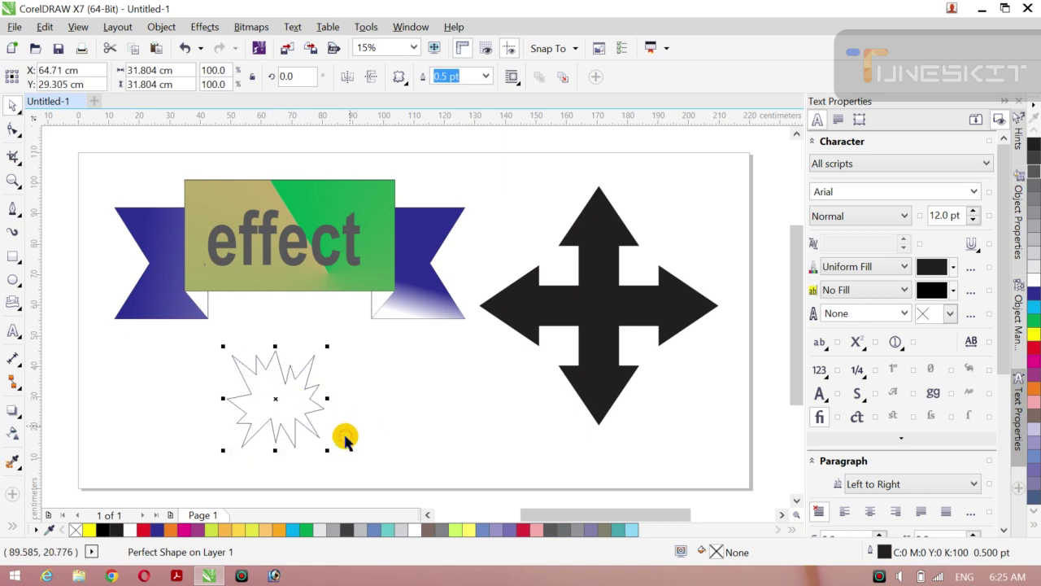
{"action": "left_click_drag", "start_coordinate": [326, 452], "coordinate": [356, 474]}
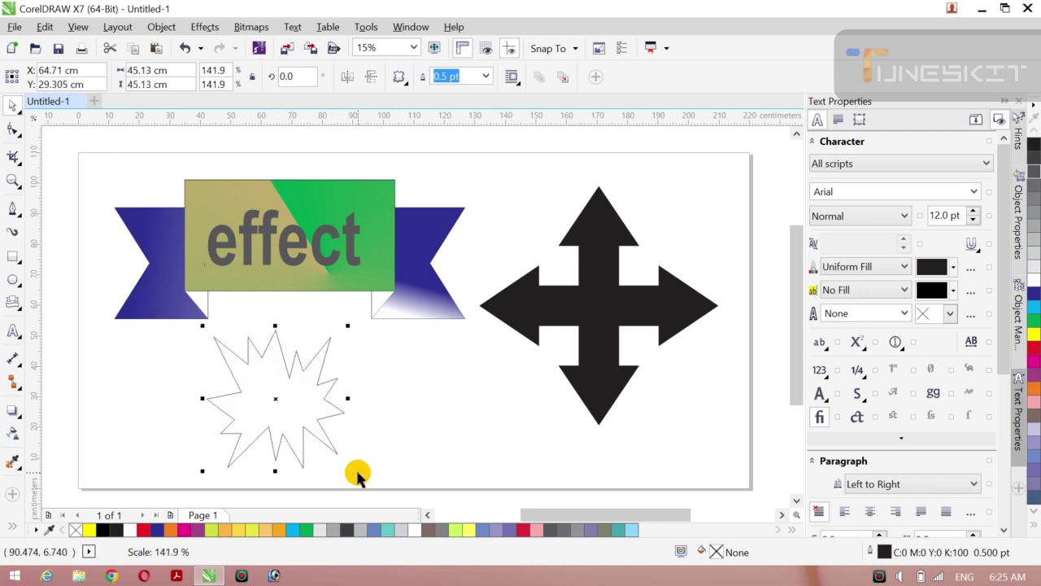
{"action": "left_click_drag", "start_coordinate": [275, 398], "coordinate": [274, 393]}
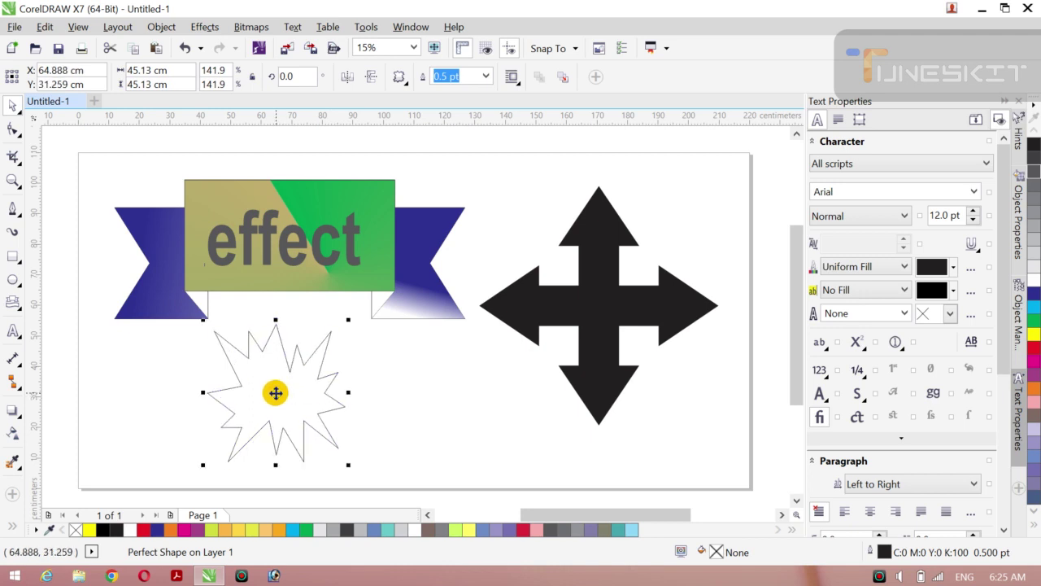
Step: Try black for the starburst, settle on a solid green fill, and activate the Interactive Fill tool
{"action": "left_click", "coordinate": [1033, 145]}
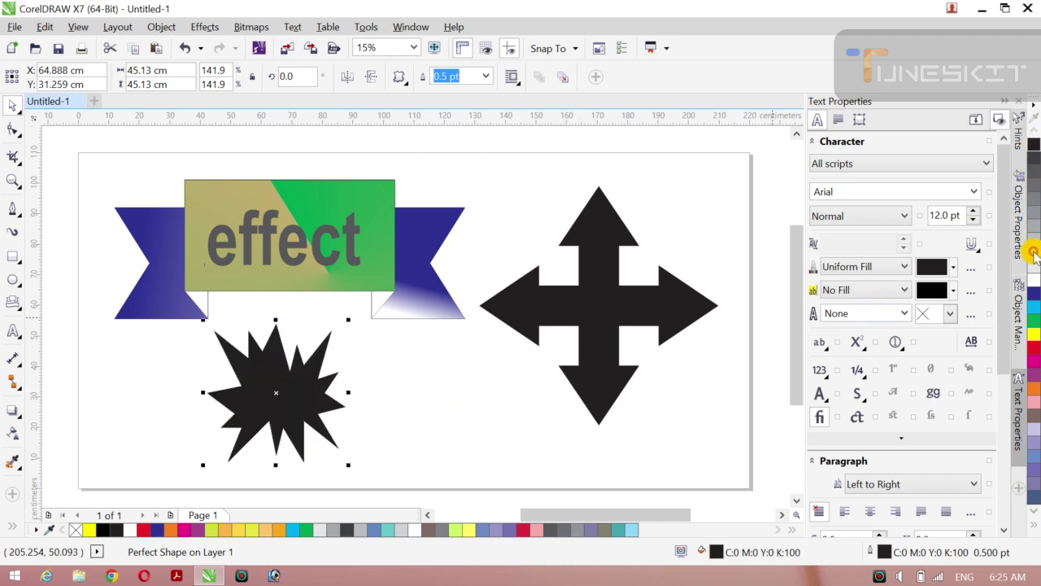
{"action": "left_click", "coordinate": [1032, 324]}
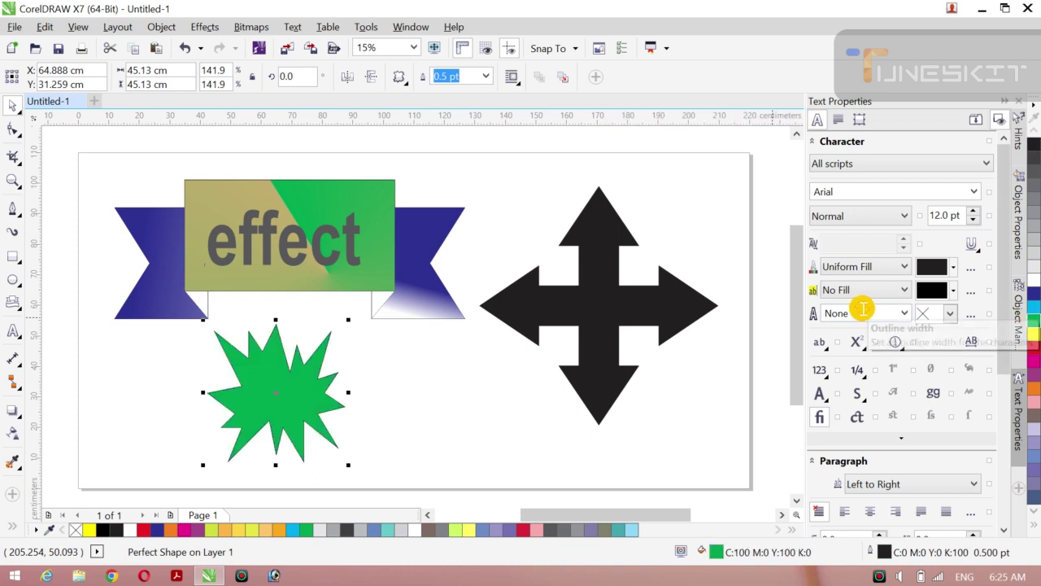
{"action": "key", "text": "g"}
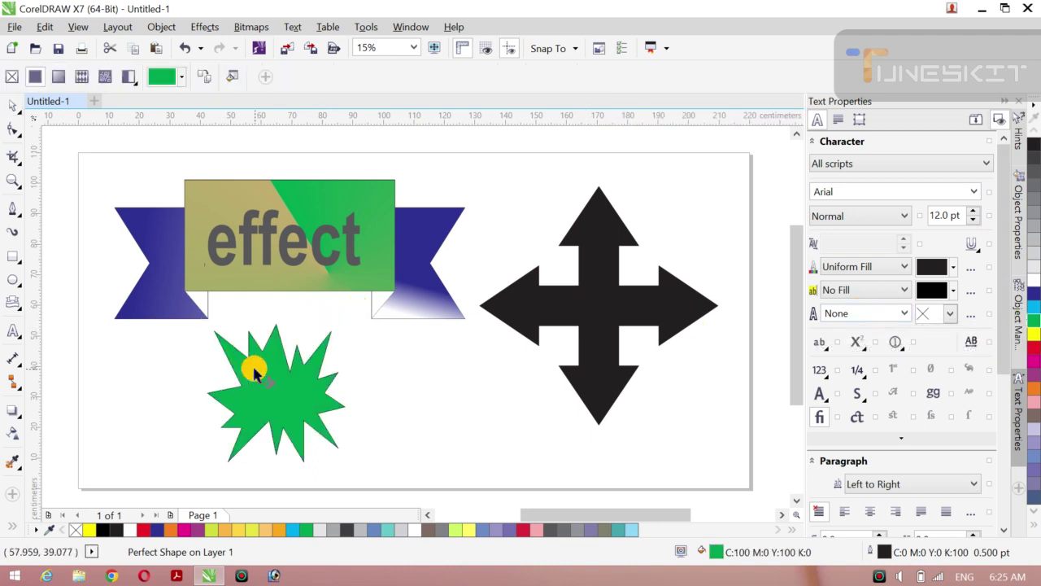
Step: Give the starburst a linear gradient from green to white, and adjust its handles to run diagonally from lower left to upper right
{"action": "left_click_drag", "start_coordinate": [295, 391], "coordinate": [276, 374]}
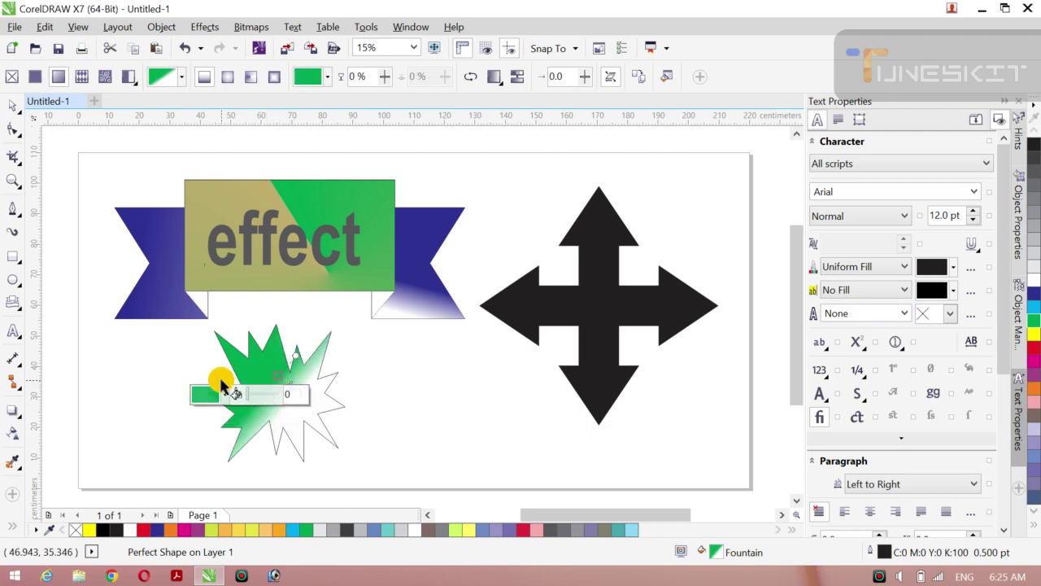
{"action": "left_click_drag", "start_coordinate": [178, 383], "coordinate": [255, 410]}
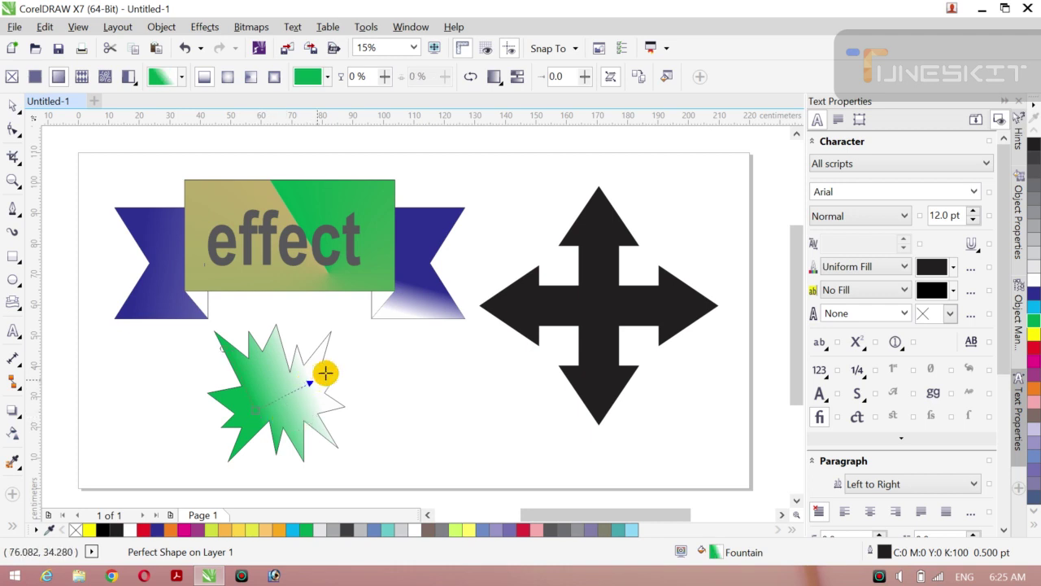
{"action": "left_click_drag", "start_coordinate": [325, 372], "coordinate": [327, 375]}
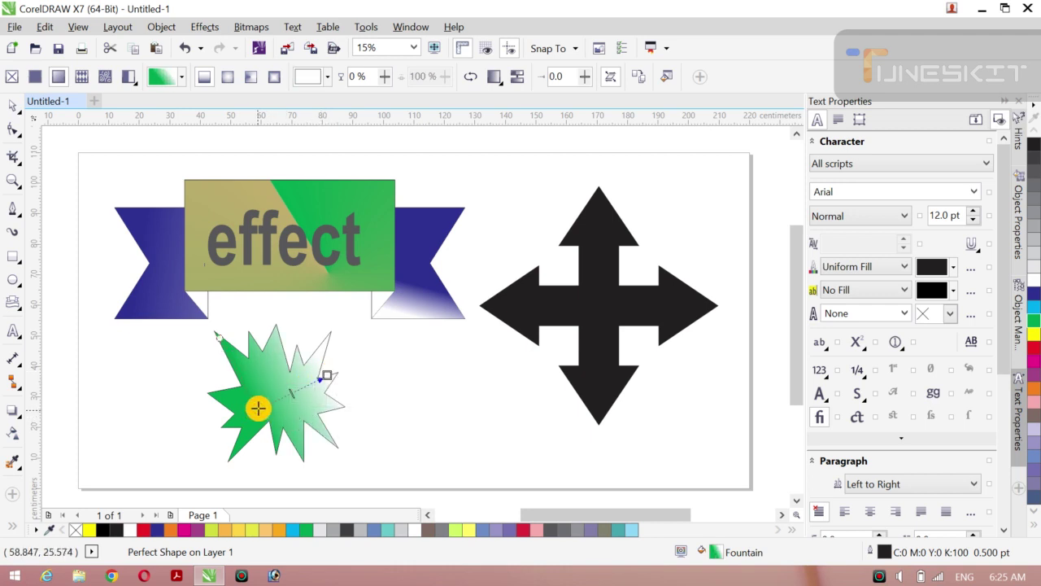
{"action": "mouse_move", "coordinate": [257, 408]}
{"action": "left_mouse_down"}
{"action": "mouse_move", "coordinate": [274, 399]}
{"action": "mouse_move", "coordinate": [242, 421]}
{"action": "left_mouse_up"}
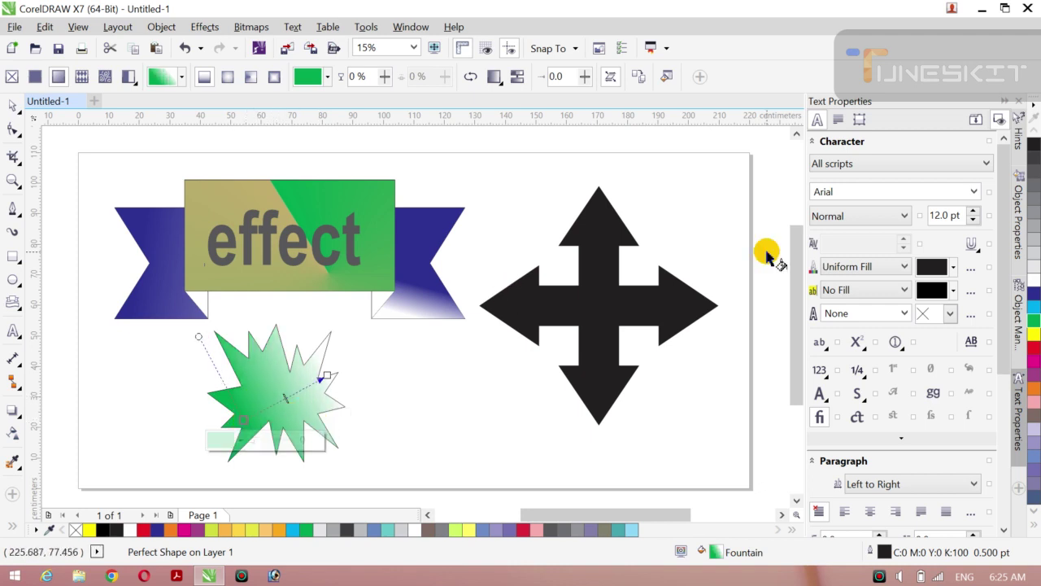
Step: Try red and blue as the starburst gradient's start colour, settle on 90% black, and leave the fill tool
{"action": "left_click", "coordinate": [1034, 349]}
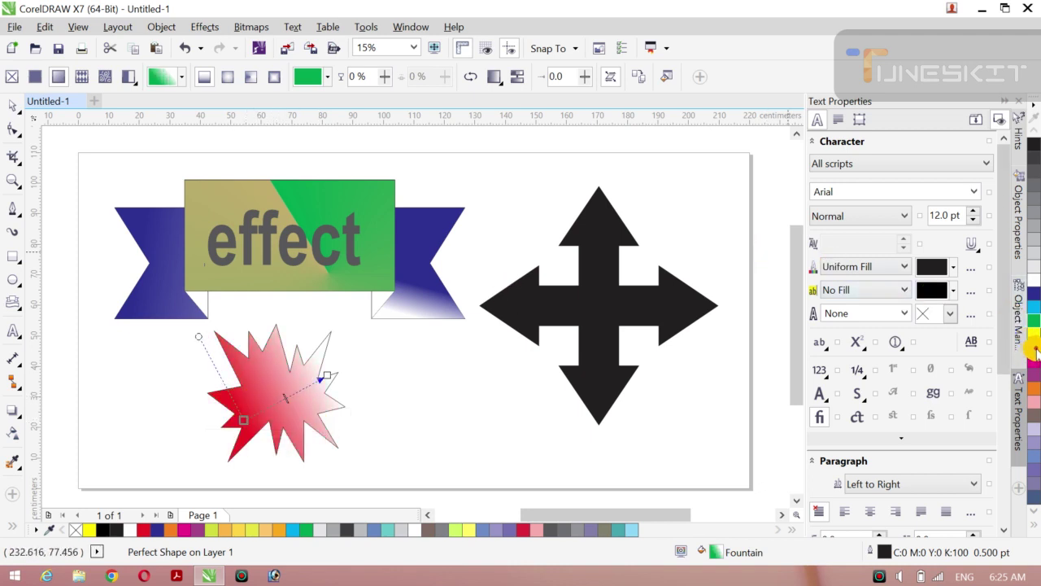
{"action": "left_click", "coordinate": [1033, 293]}
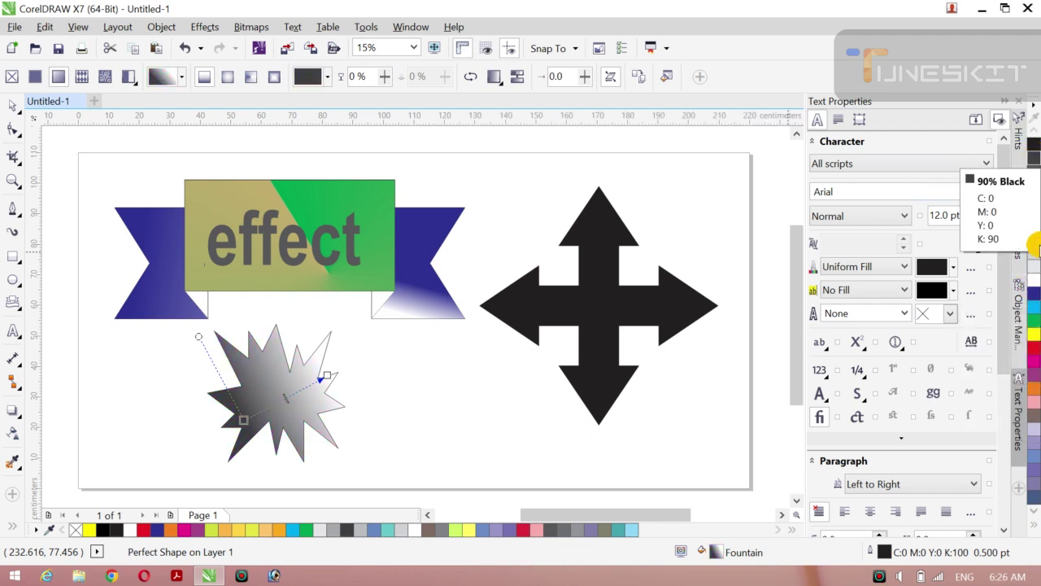
{"action": "left_click", "coordinate": [16, 110]}
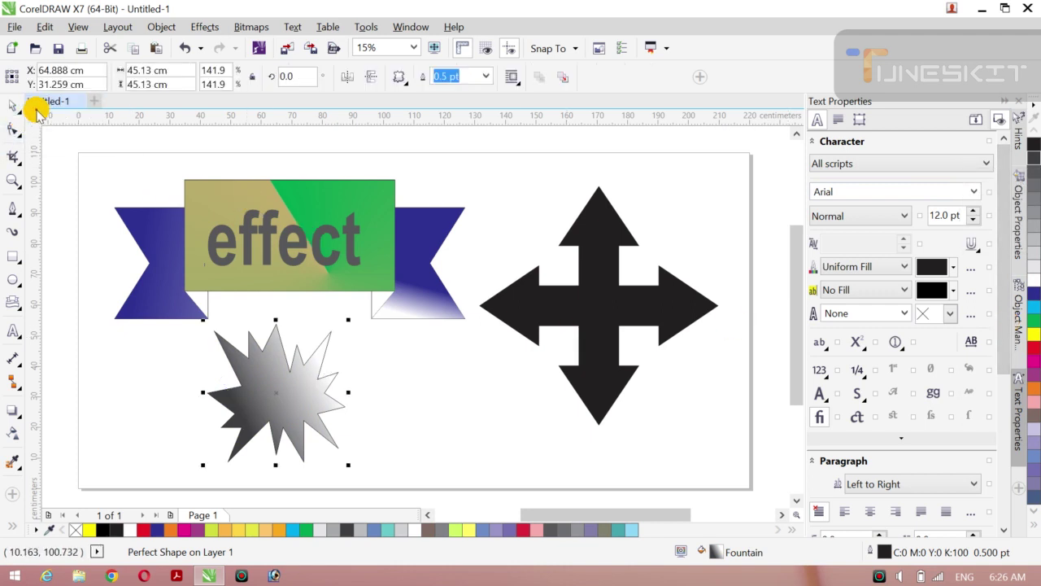
Step: Move the starburst slightly up and to the right, closer to the ribbon banner
{"action": "left_click", "coordinate": [96, 370]}
{"action": "left_click", "coordinate": [249, 395]}
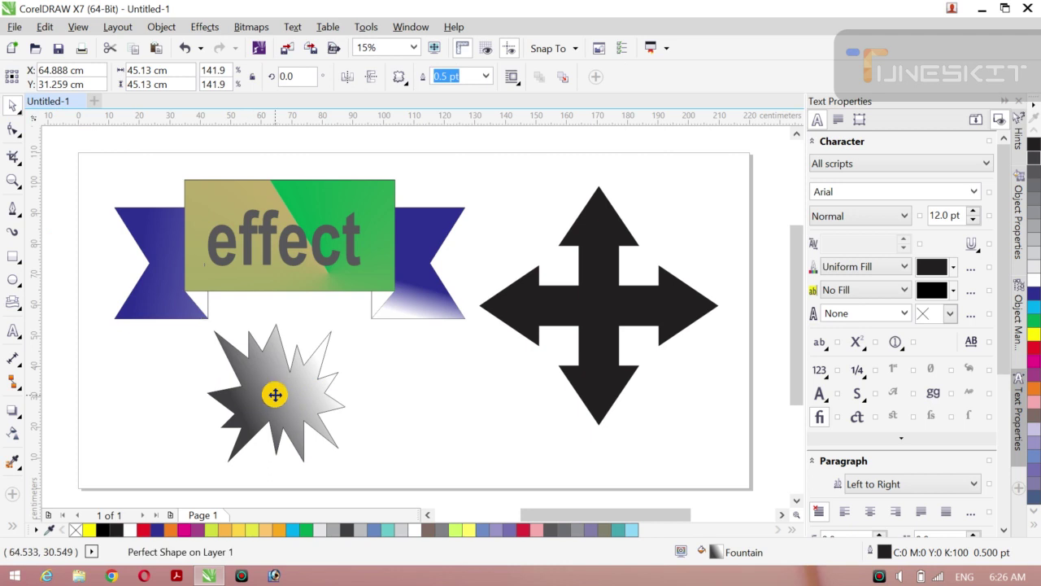
{"action": "left_click", "coordinate": [181, 406]}
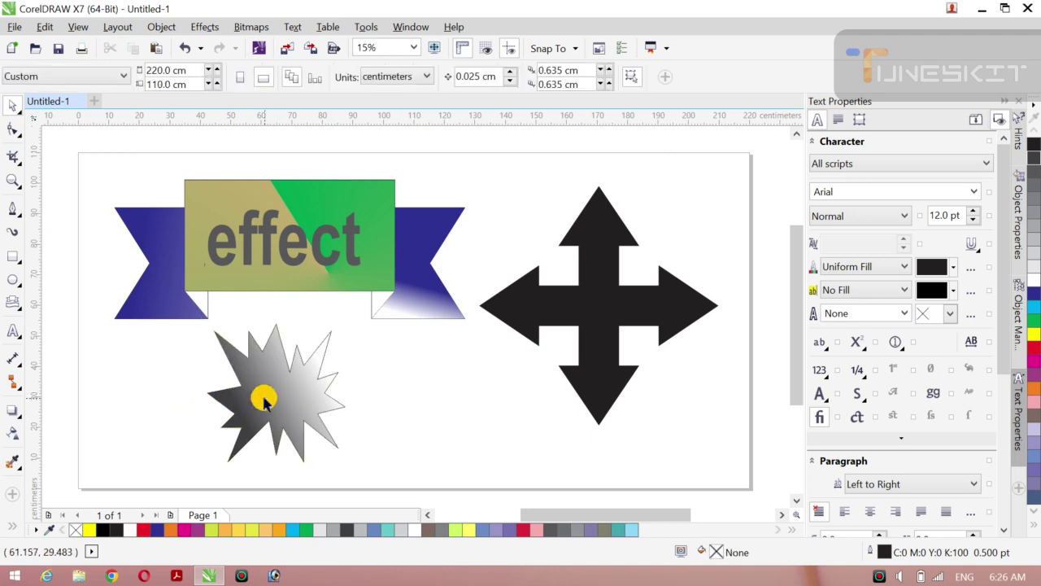
{"action": "left_click", "coordinate": [265, 398]}
{"action": "left_click_drag", "start_coordinate": [264, 398], "coordinate": [271, 388]}
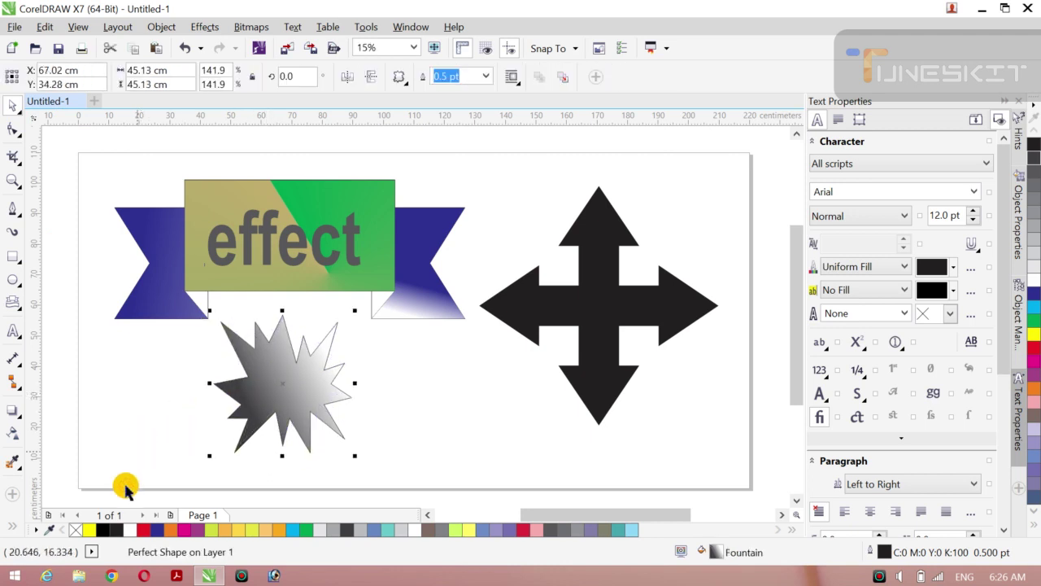
Step: Add the artistic text "logo" in 200 pt Arial in the empty area to the left of the starburst
{"action": "left_click", "coordinate": [21, 340]}
{"action": "left_click", "coordinate": [67, 329]}
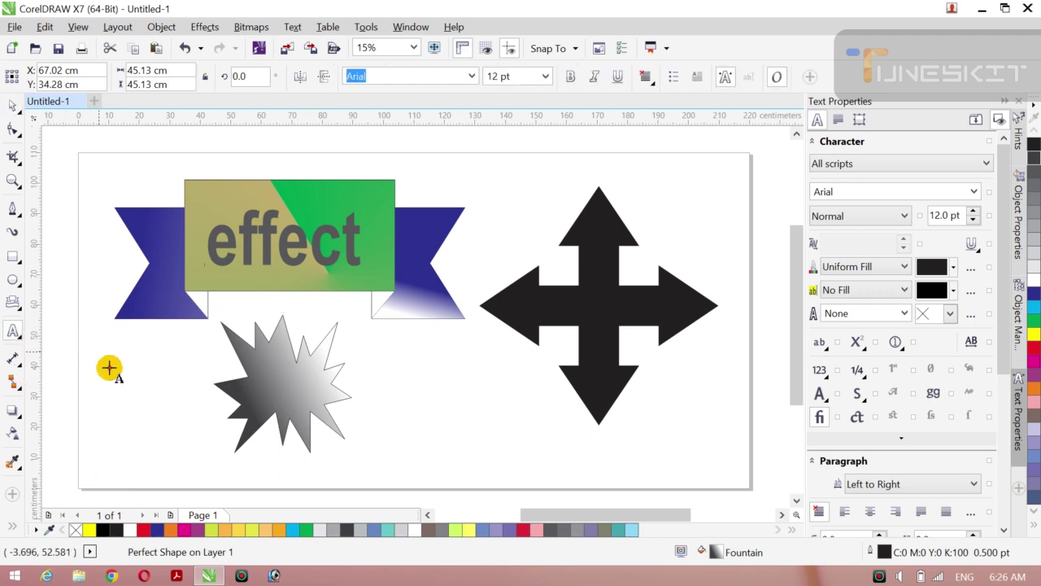
{"action": "left_click", "coordinate": [117, 399]}
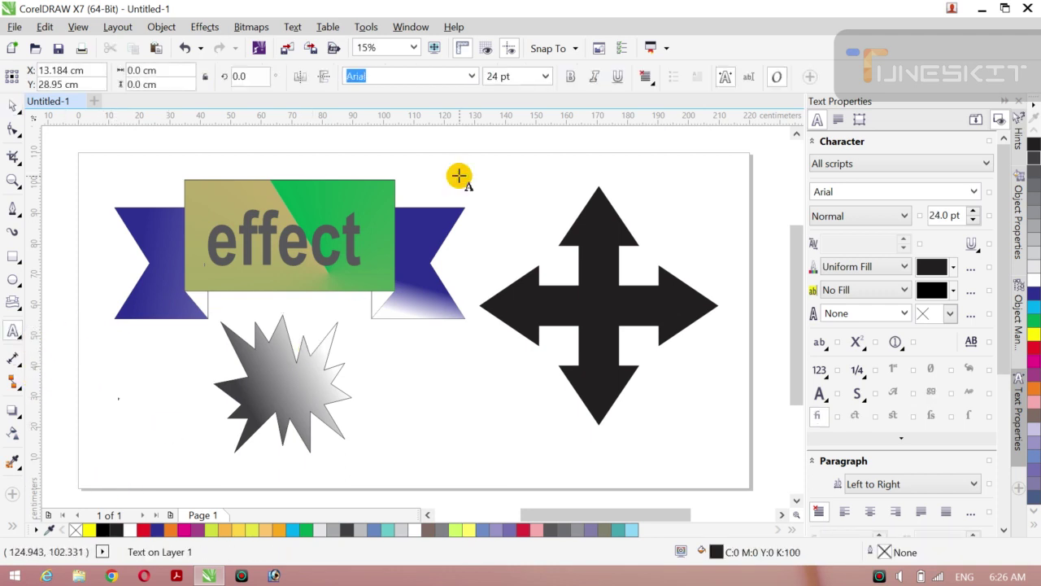
{"action": "left_click", "coordinate": [545, 75]}
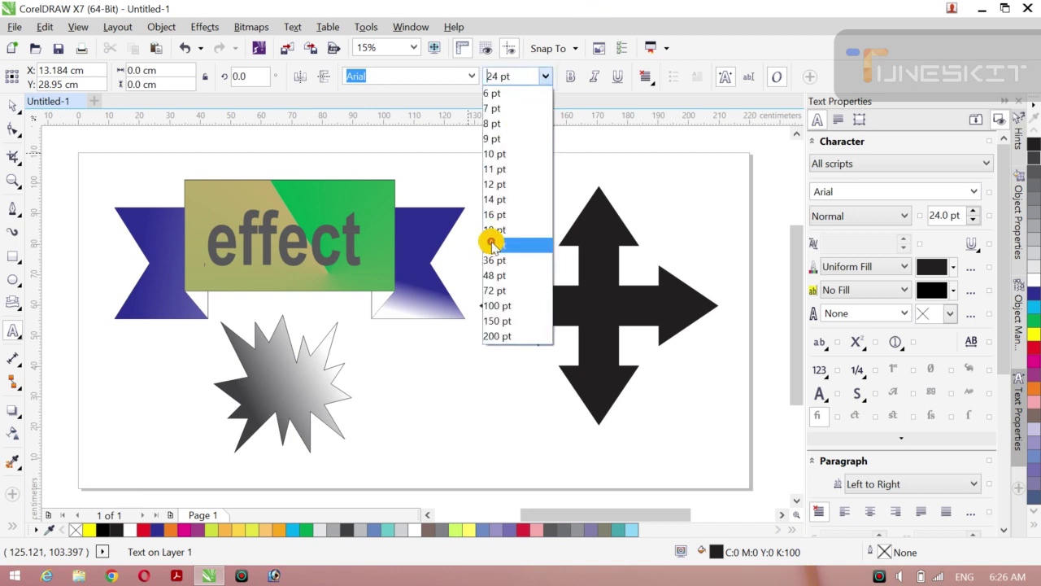
{"action": "left_click", "coordinate": [492, 338]}
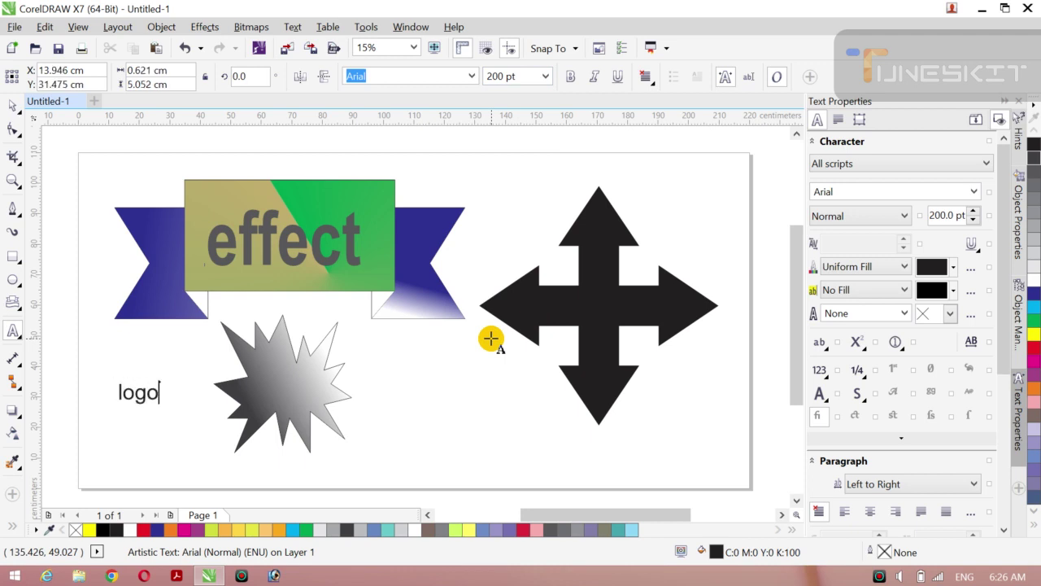
{"action": "key", "text": "Escape"}
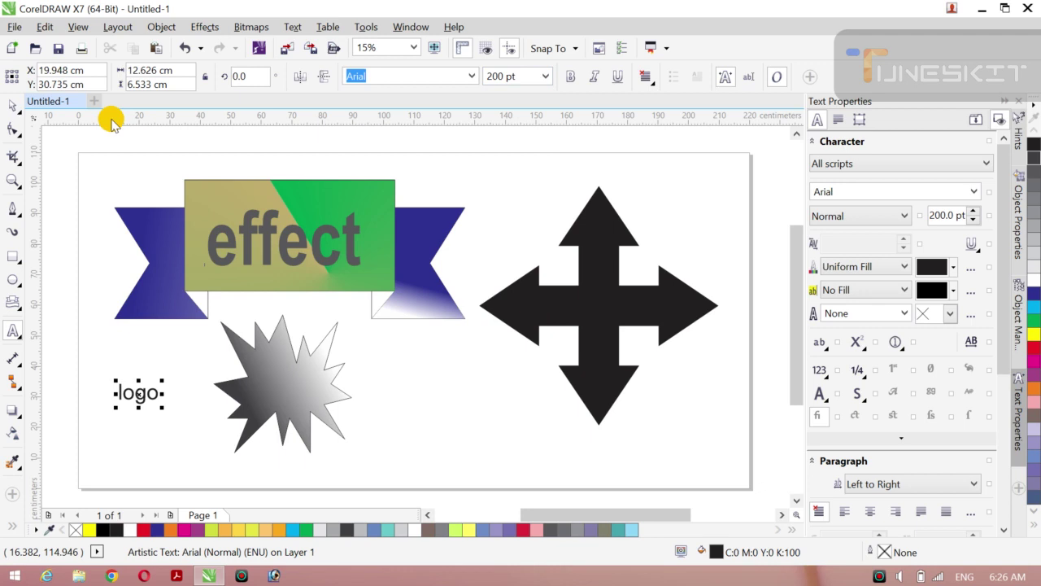
Step: Make the "logo" text bold, then scale it to about 272 pt and place it in the middle of the starburst
{"action": "left_click", "coordinate": [18, 112]}
{"action": "left_click", "coordinate": [13, 107]}
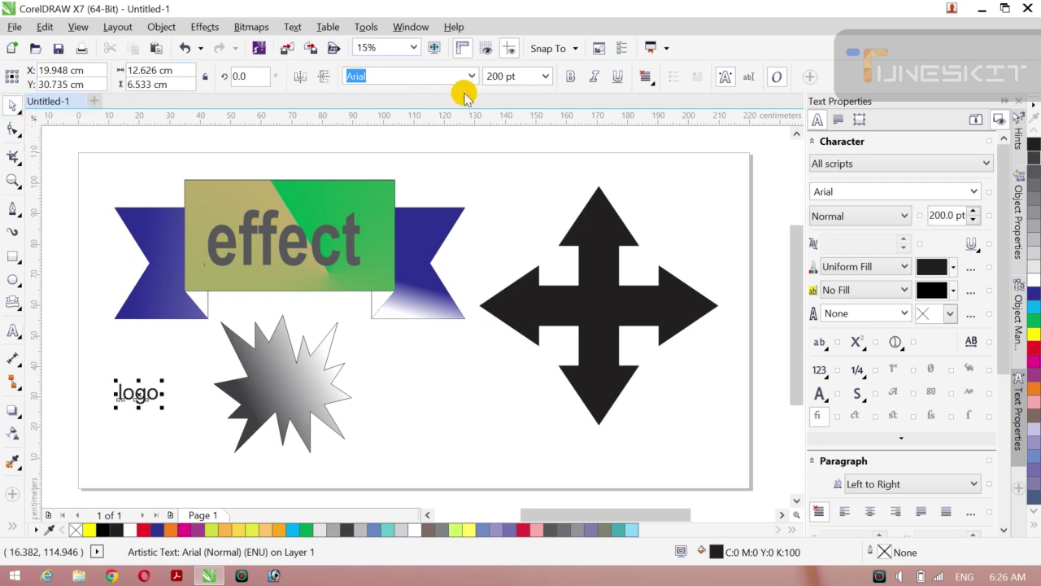
{"action": "left_click", "coordinate": [568, 77]}
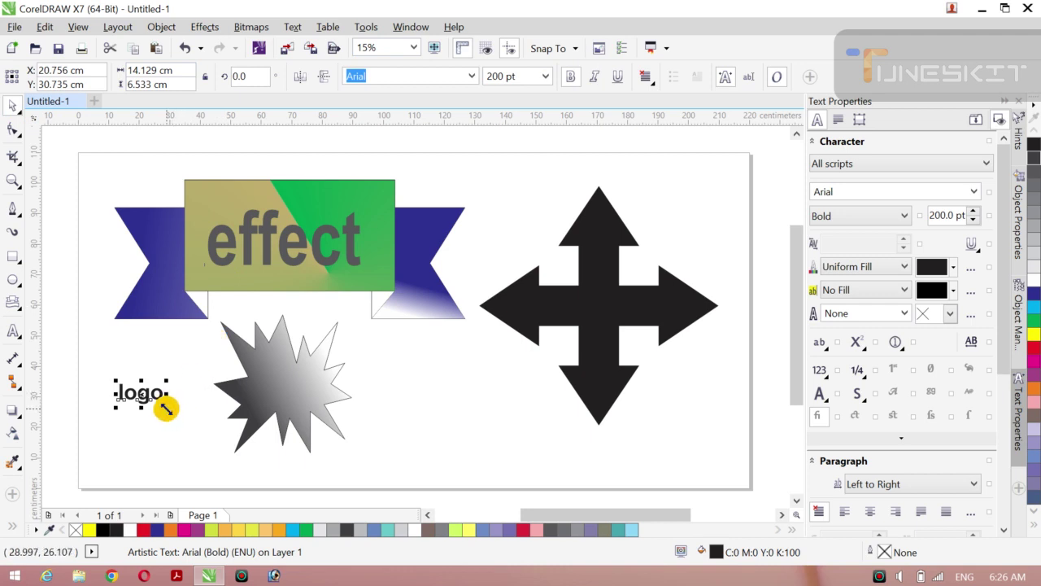
{"action": "left_click_drag", "start_coordinate": [166, 409], "coordinate": [289, 386]}
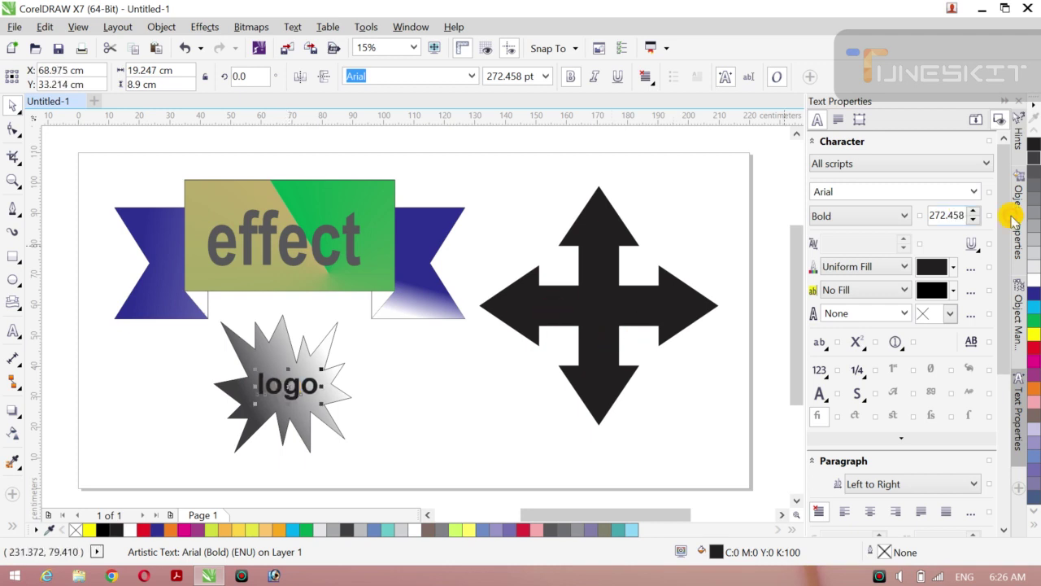
Step: Colour the "logo" text white and make it italic, trying an underline and removing it again
{"action": "left_click", "coordinate": [1031, 275]}
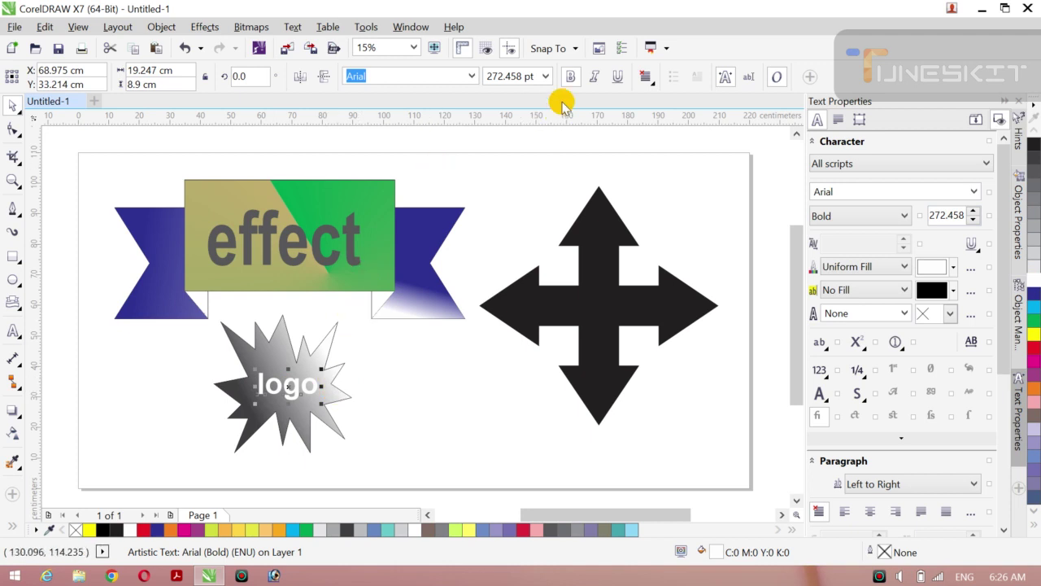
{"action": "left_click", "coordinate": [589, 75]}
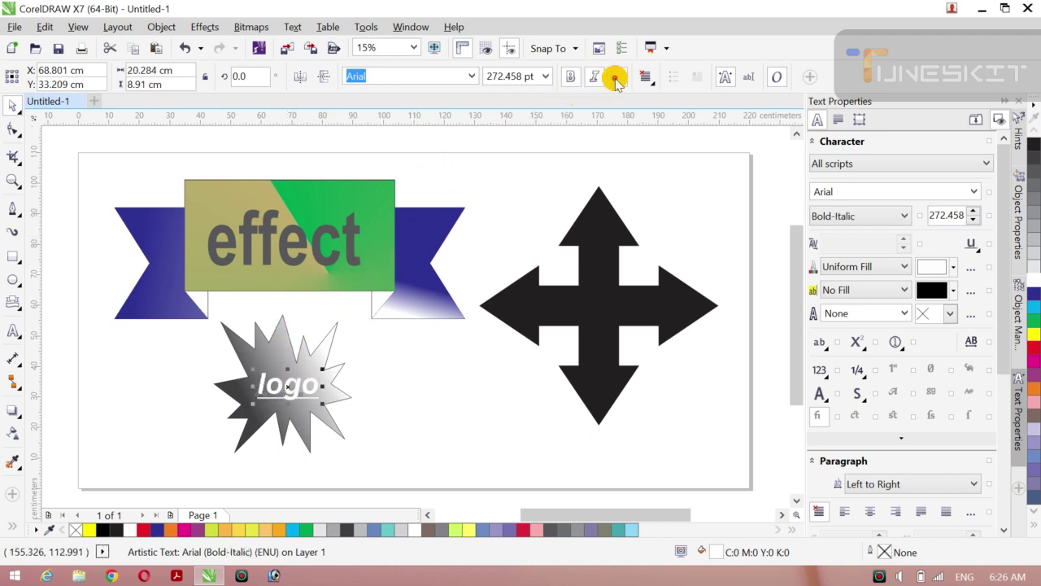
{"action": "left_click", "coordinate": [179, 378]}
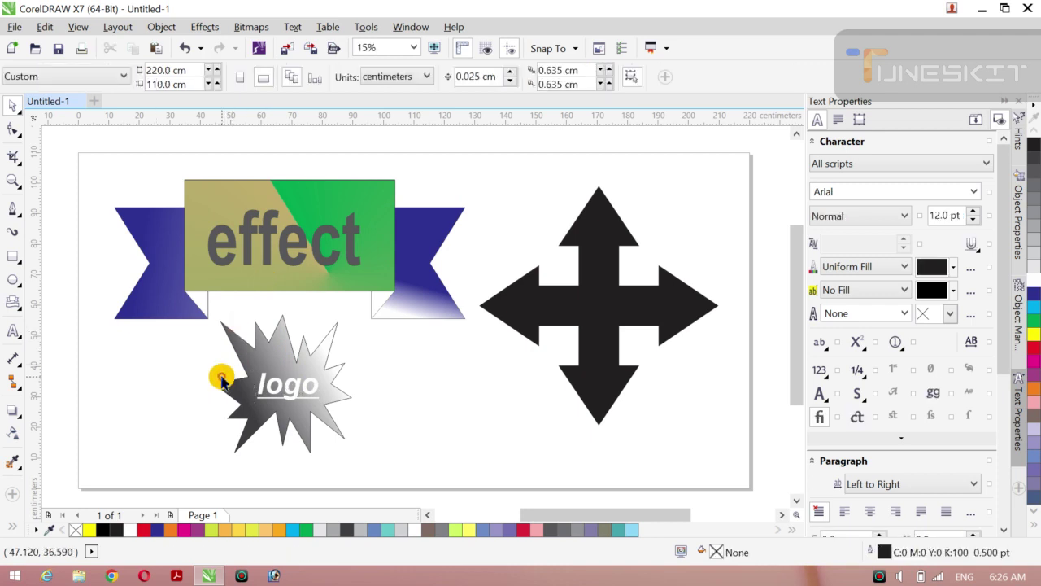
{"action": "left_click", "coordinate": [275, 373]}
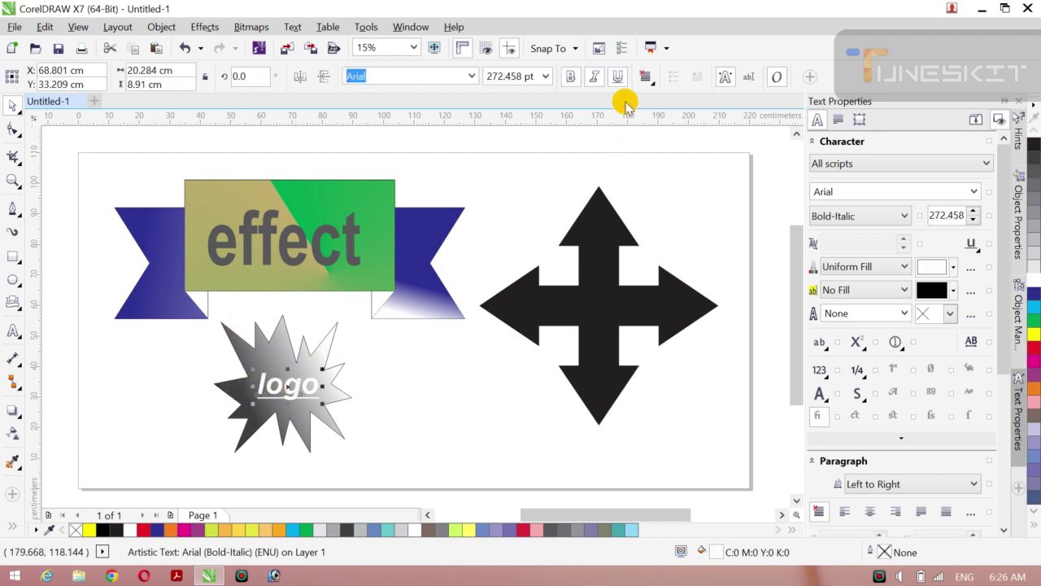
{"action": "left_click", "coordinate": [614, 76]}
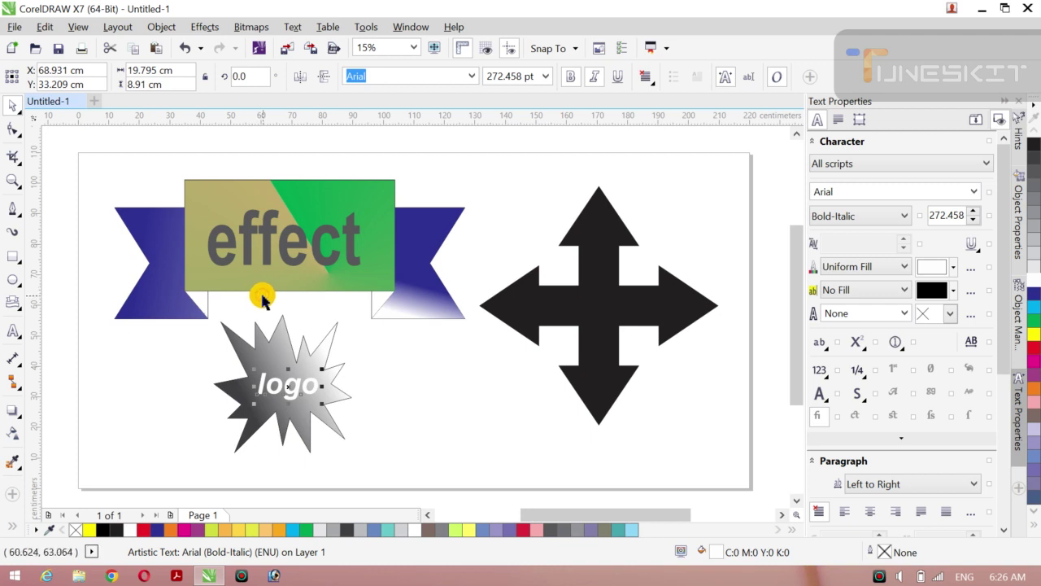
{"action": "left_click", "coordinate": [104, 401]}
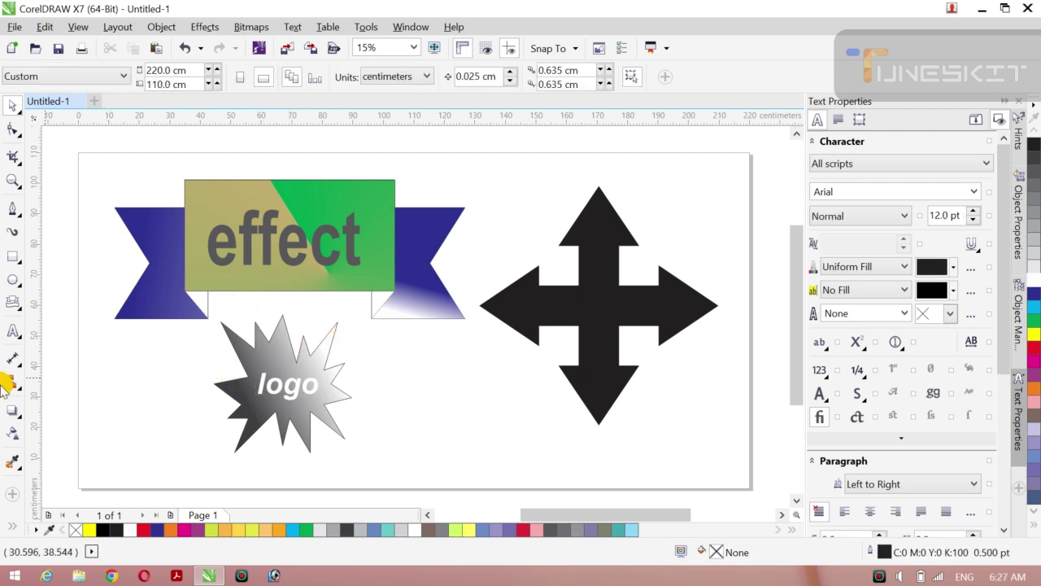
Step: Draw a rectangular speech-bubble callout about 31 × 20 cm between the starburst and the arrow, and move it slightly down
{"action": "left_click", "coordinate": [18, 309]}
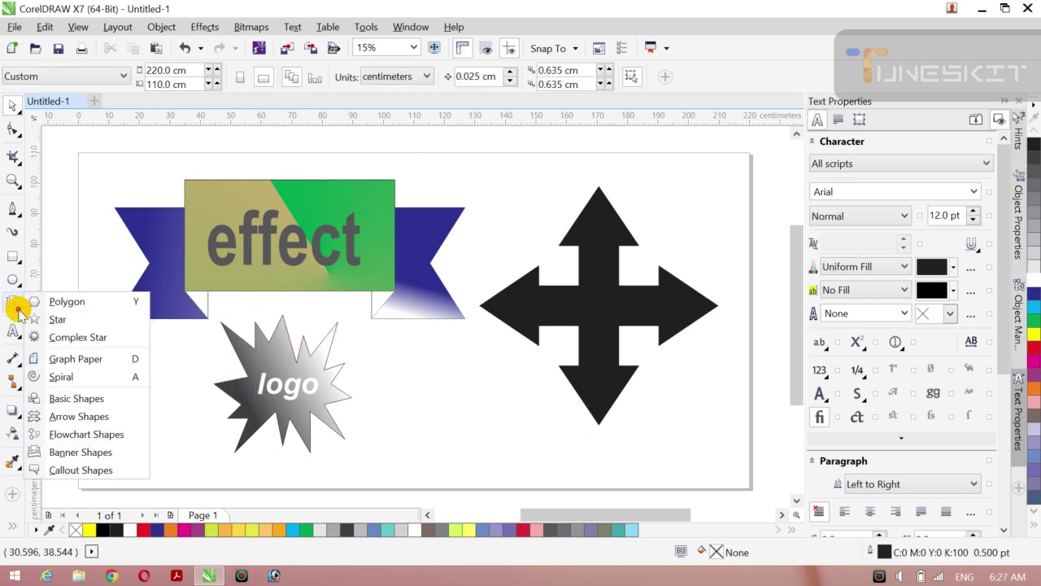
{"action": "left_click", "coordinate": [73, 469]}
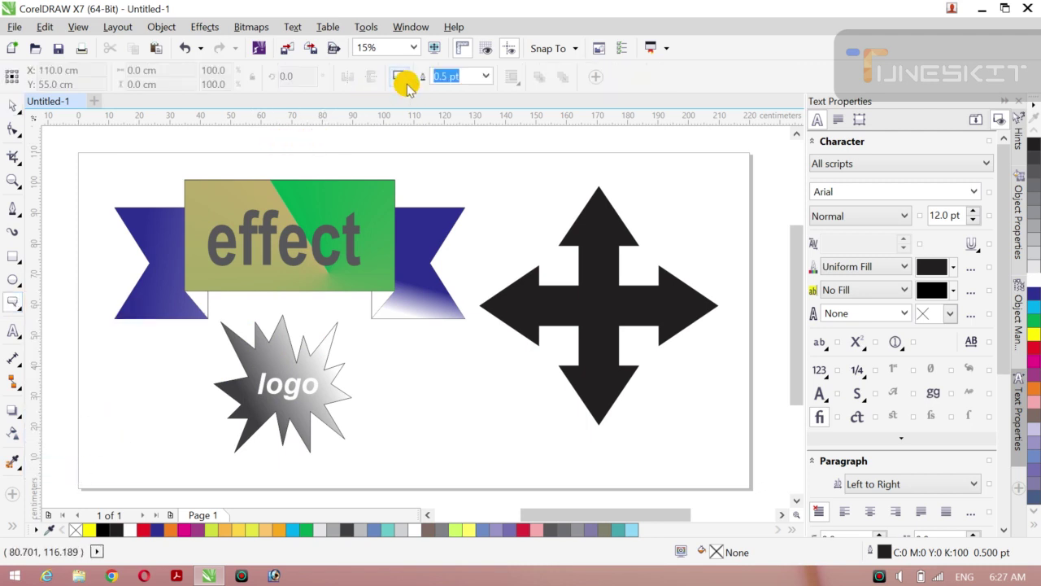
{"action": "left_click", "coordinate": [402, 79]}
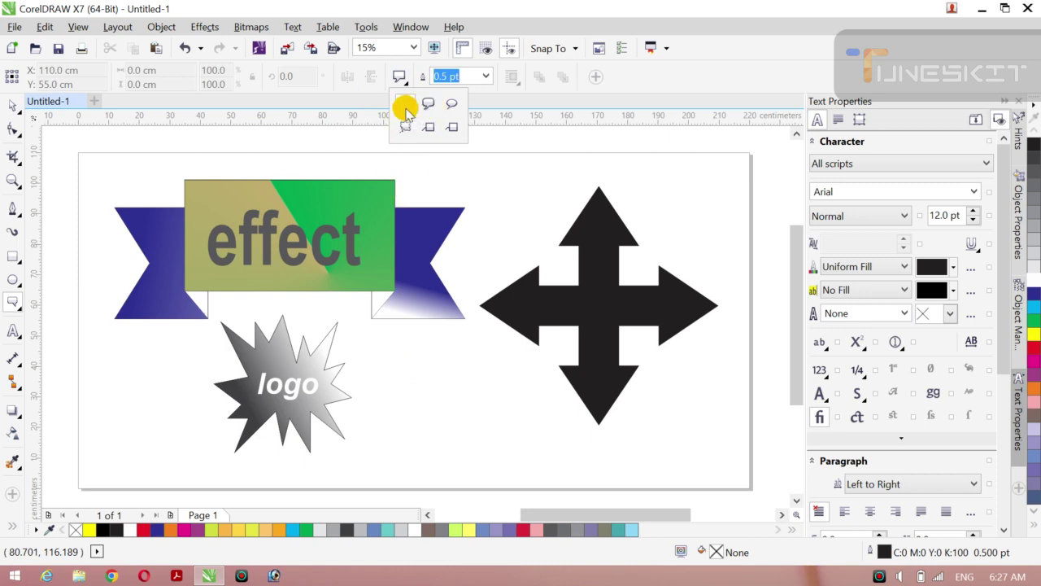
{"action": "left_click", "coordinate": [405, 104]}
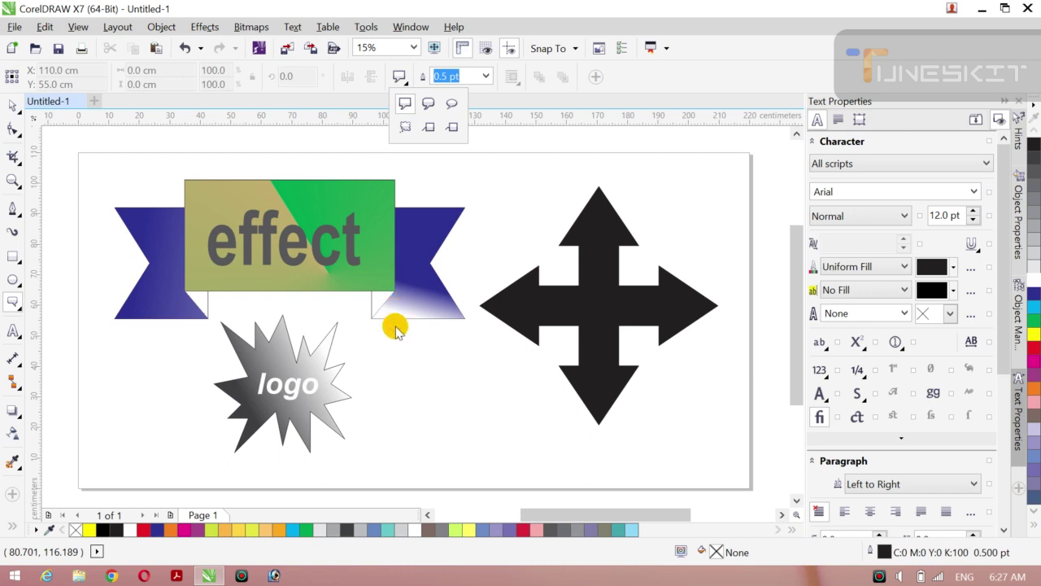
{"action": "left_click_drag", "start_coordinate": [395, 350], "coordinate": [492, 413]}
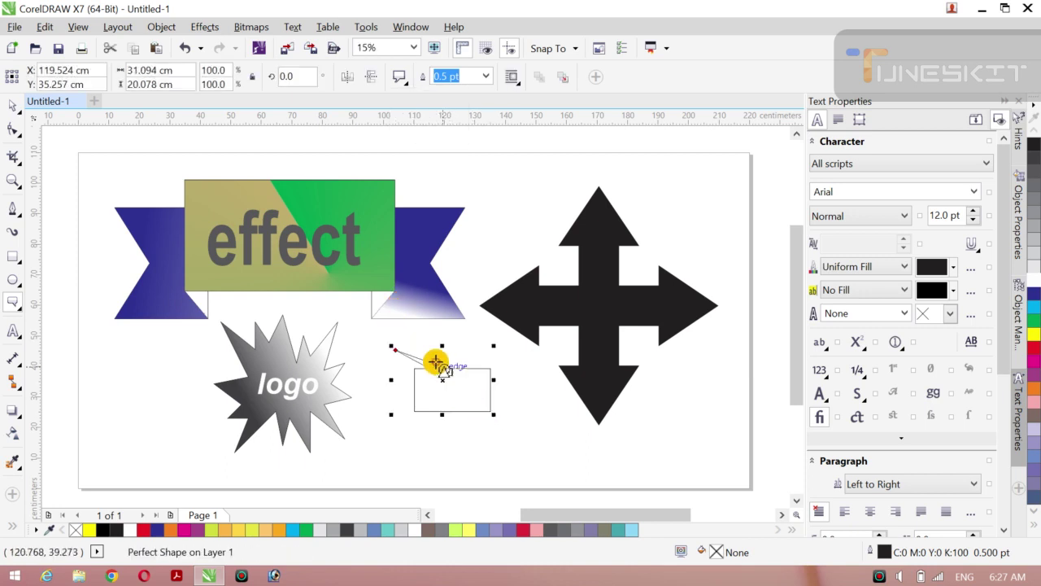
{"action": "left_click", "coordinate": [20, 114]}
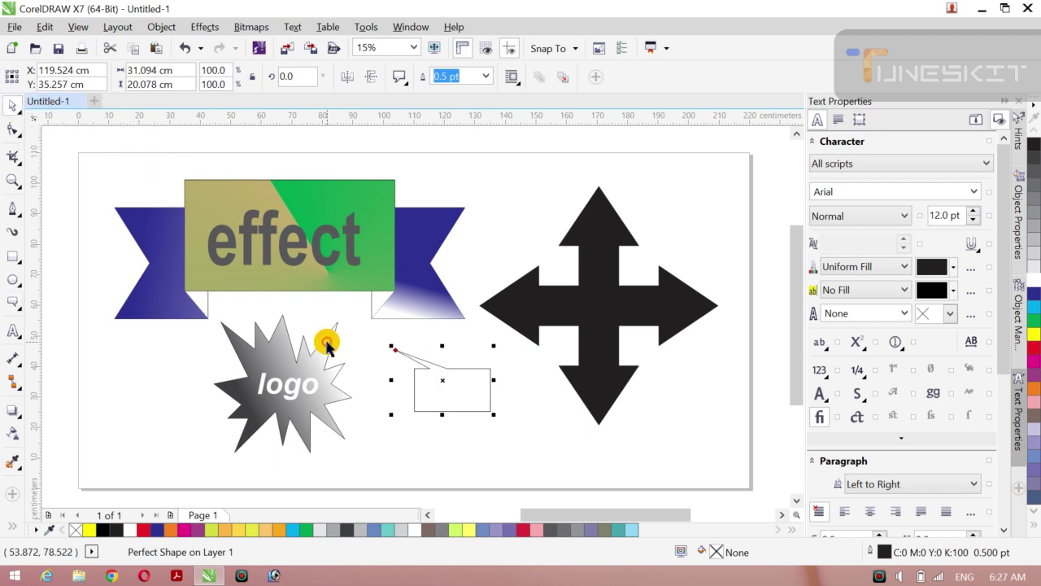
{"action": "left_click_drag", "start_coordinate": [445, 382], "coordinate": [442, 395]}
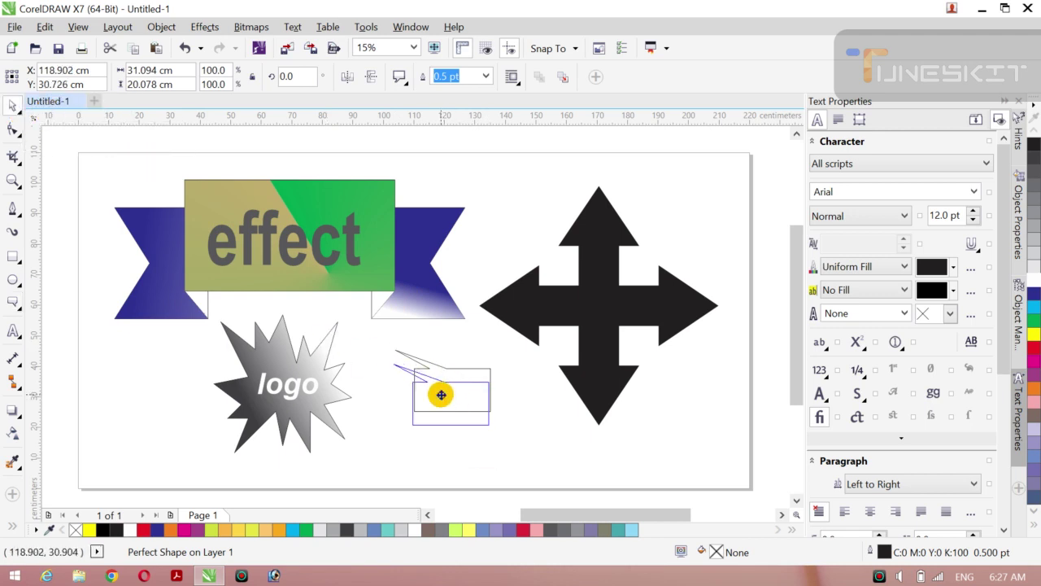
Step: Mirror the callout vertically so its tail points down-left, trying a horizontal flip too, and scale it to about 36 cm wide
{"action": "left_click", "coordinate": [345, 80]}
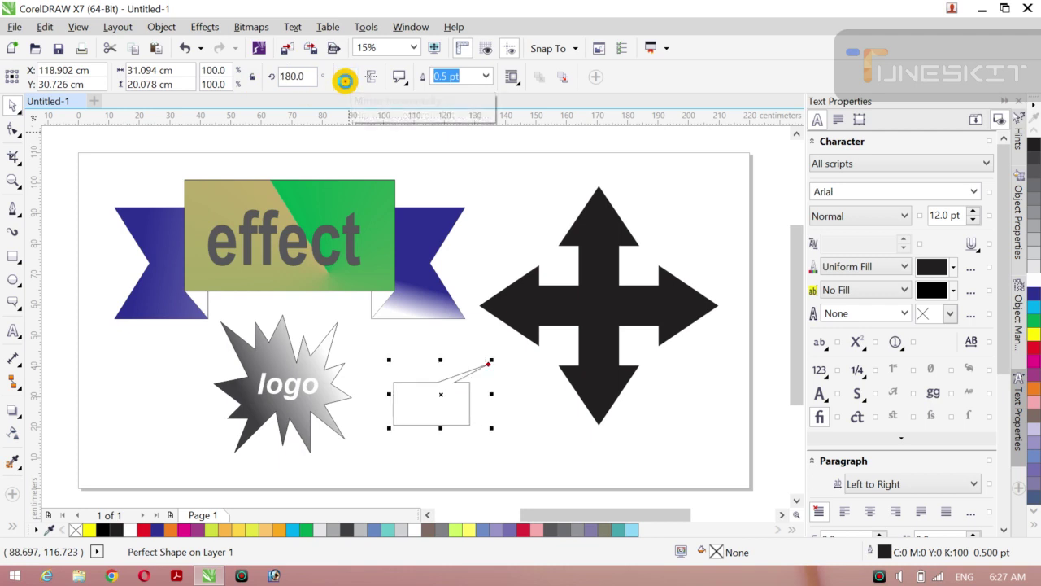
{"action": "left_click", "coordinate": [371, 77]}
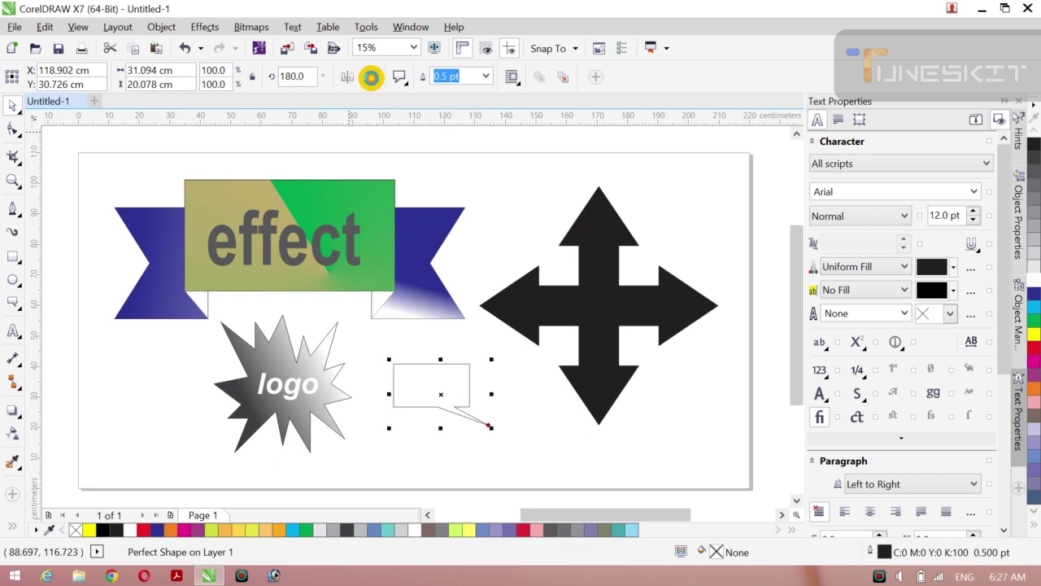
{"action": "left_click", "coordinate": [343, 78]}
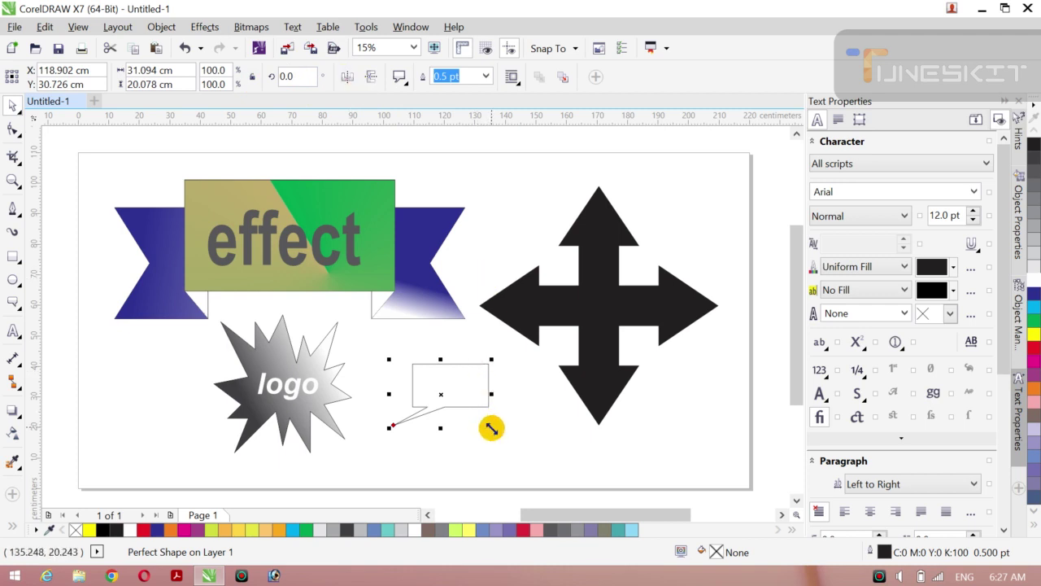
{"action": "left_click_drag", "start_coordinate": [493, 430], "coordinate": [508, 439]}
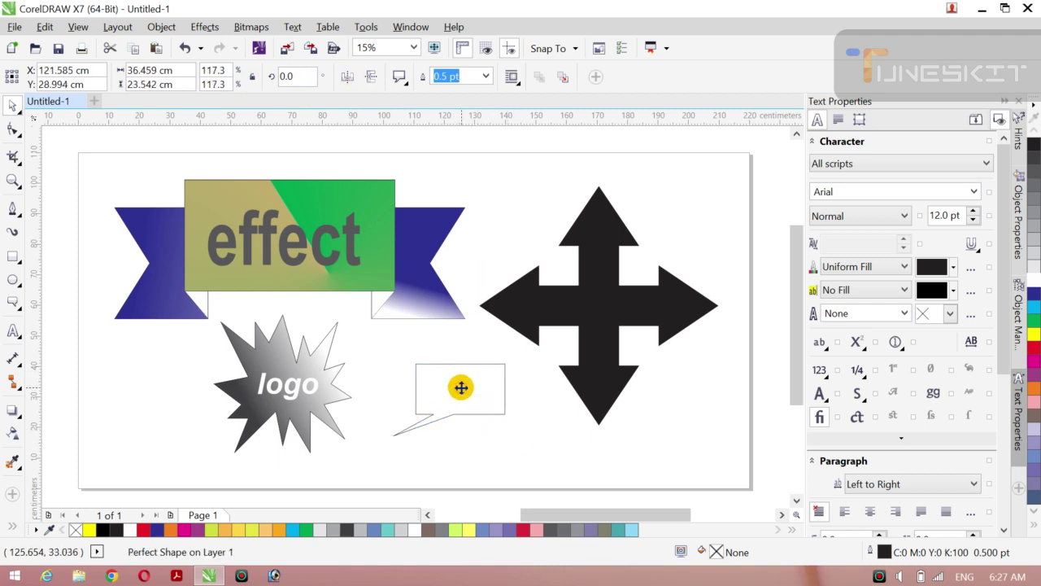
Step: Move the callout slightly down and fill it with 80% black, trying 90% black first
{"action": "left_click_drag", "start_coordinate": [460, 387], "coordinate": [458, 396]}
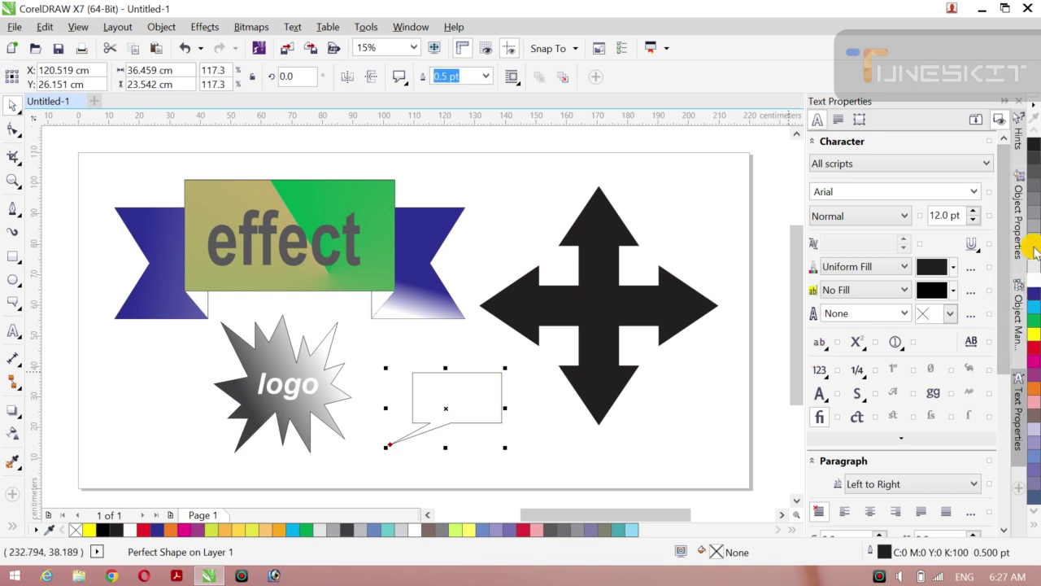
{"action": "left_click", "coordinate": [1034, 162]}
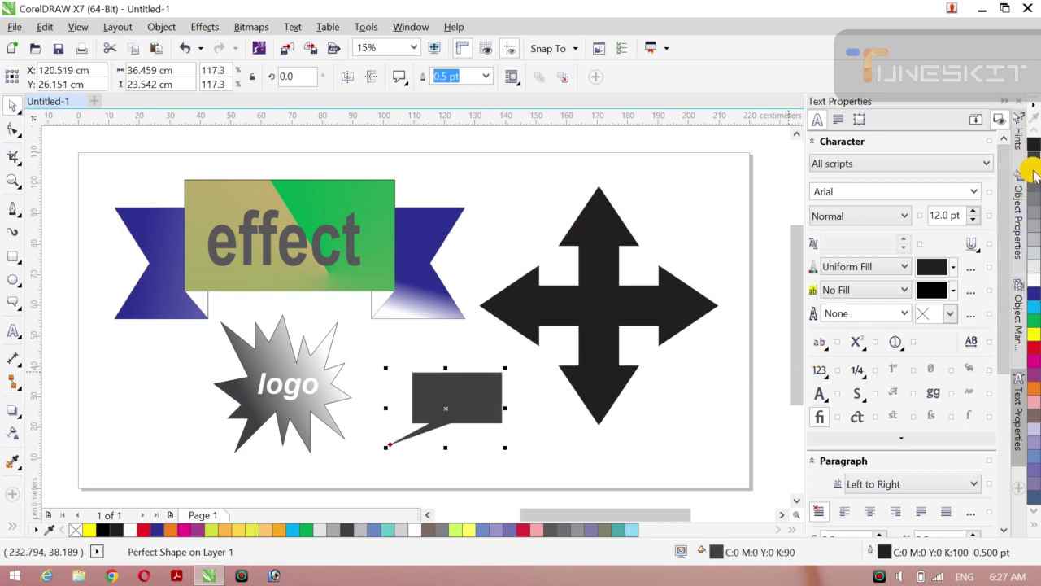
{"action": "left_click", "coordinate": [1033, 173]}
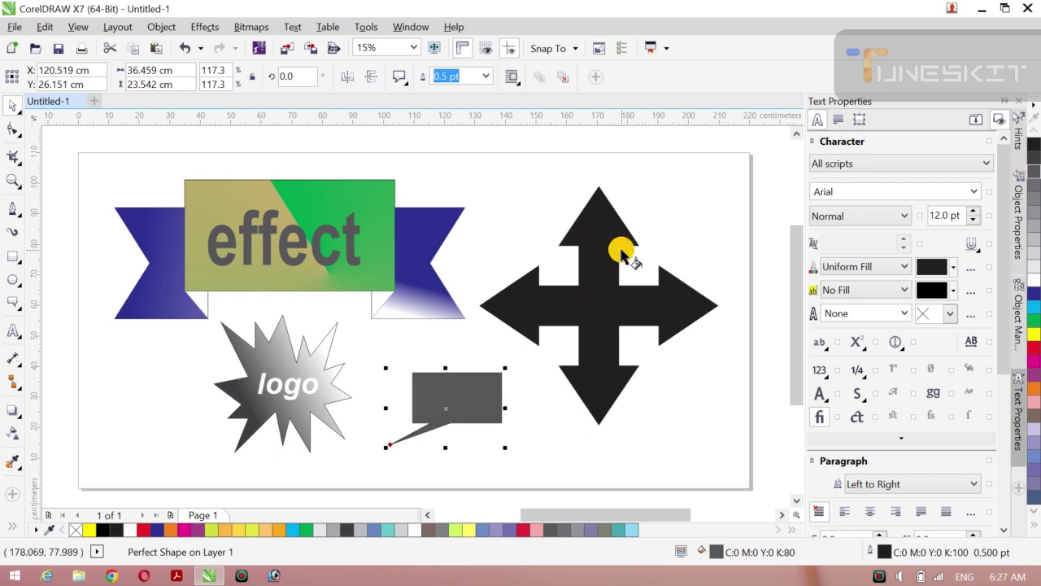
Step: Apply a grey-to-white linear fountain fill across the callout, extending its start point beyond the shape's left edge
{"action": "key", "text": "g"}
{"action": "left_click", "coordinate": [488, 390]}
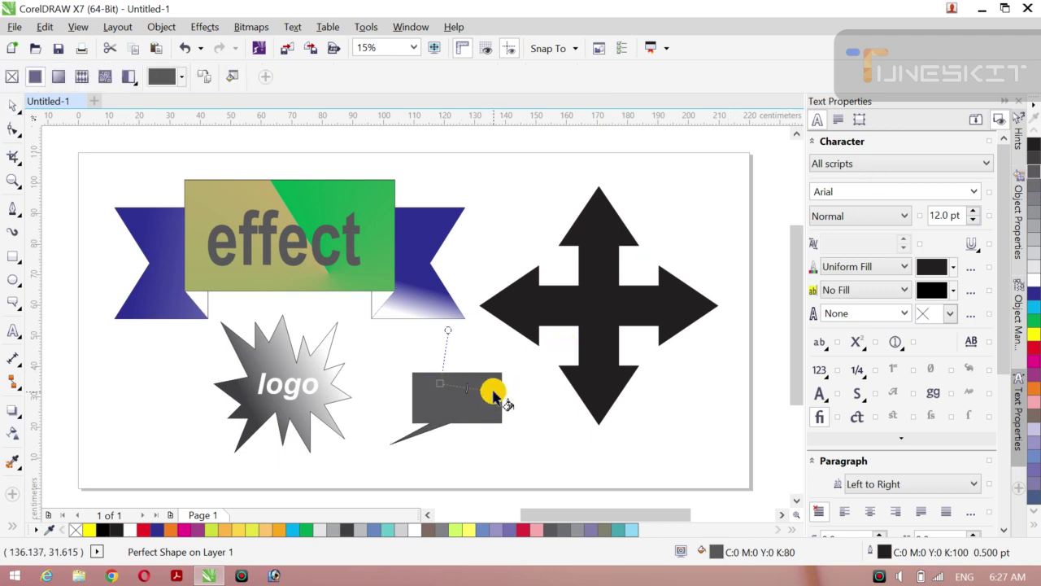
{"action": "left_click", "coordinate": [494, 394]}
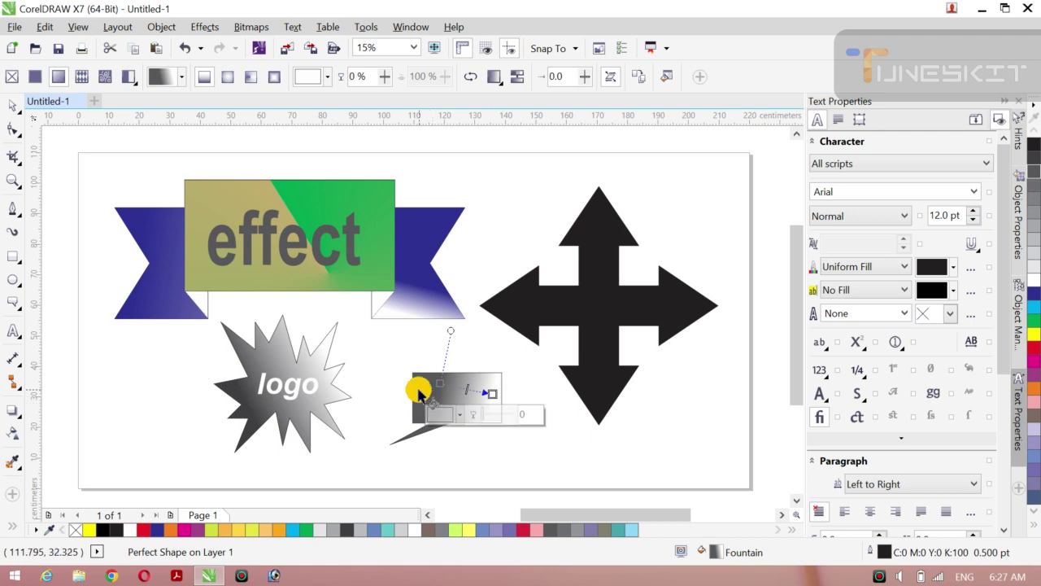
{"action": "left_click_drag", "start_coordinate": [436, 380], "coordinate": [392, 370]}
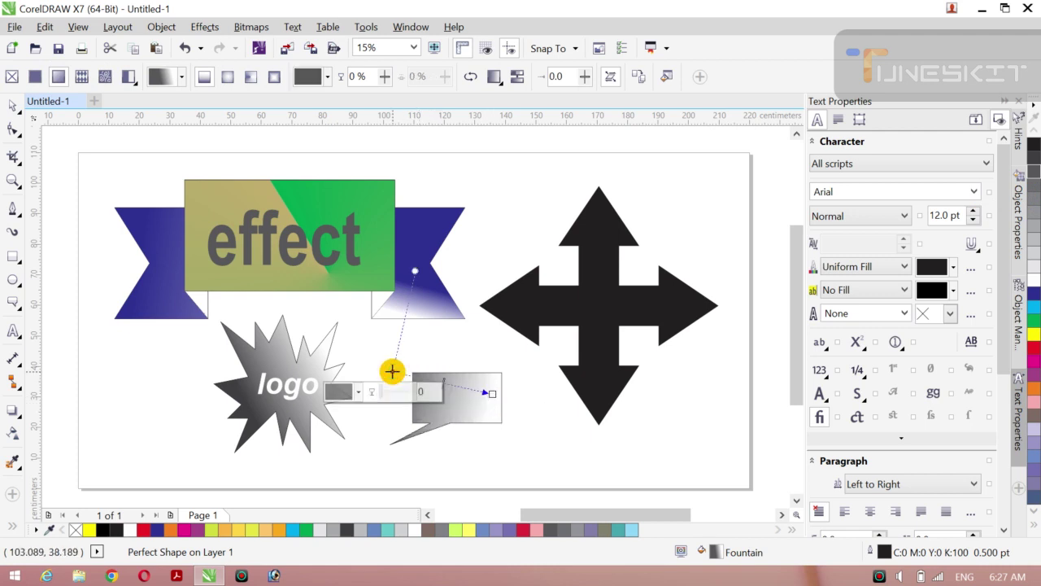
{"action": "left_click", "coordinate": [19, 115]}
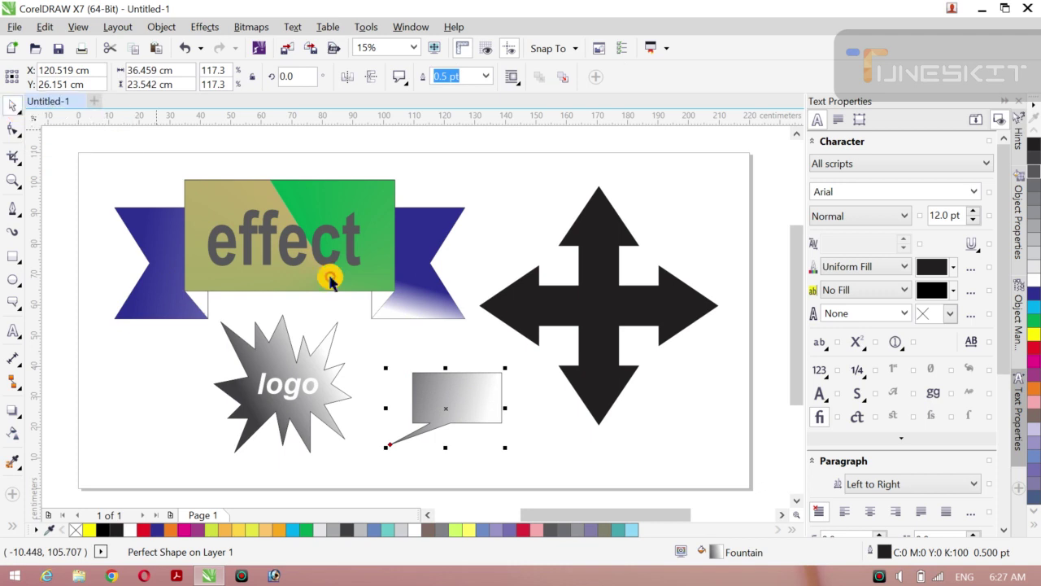
Step: Scale the callout to about 51 × 33 cm and move it left, beside the starburst
{"action": "left_click", "coordinate": [516, 402]}
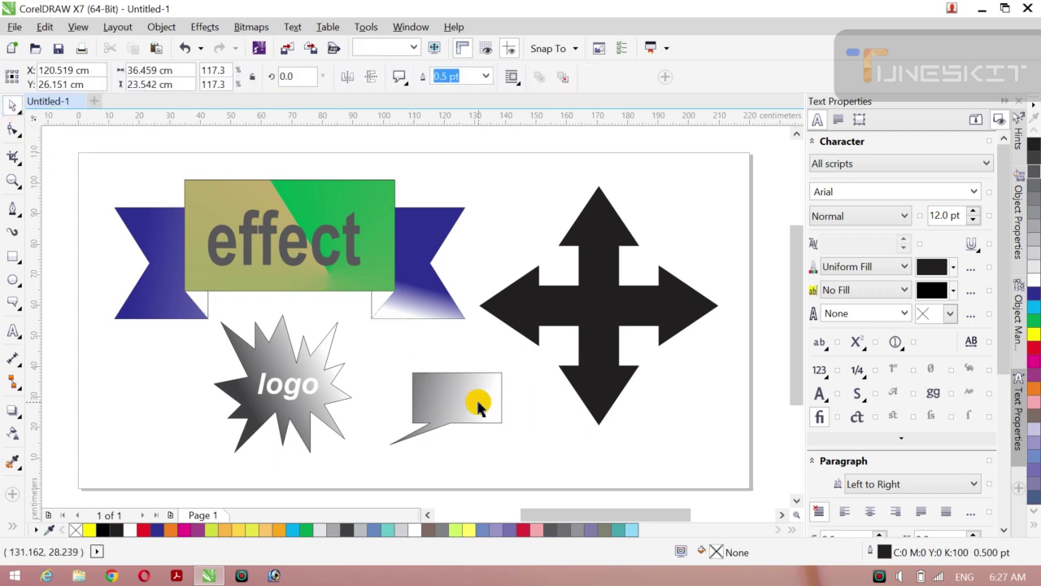
{"action": "left_click", "coordinate": [478, 406]}
{"action": "left_click_drag", "start_coordinate": [506, 447], "coordinate": [569, 471]}
{"action": "left_click_drag", "start_coordinate": [496, 419], "coordinate": [458, 409]}
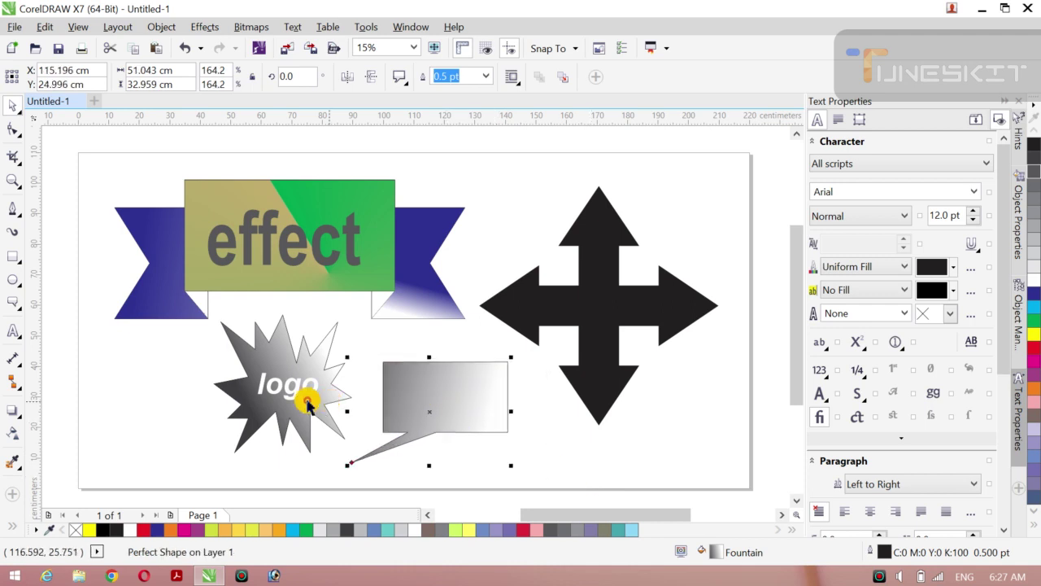
Step: Remove the starburst's outline by setting its width to None
{"action": "left_click", "coordinate": [158, 399]}
{"action": "left_click", "coordinate": [302, 350]}
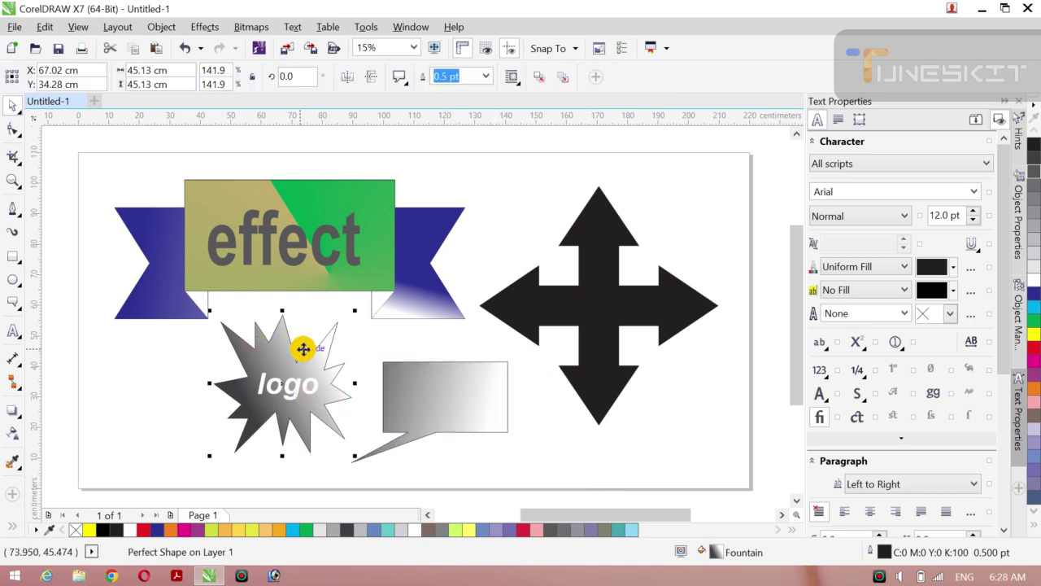
{"action": "left_click", "coordinate": [486, 76]}
{"action": "left_click", "coordinate": [461, 93]}
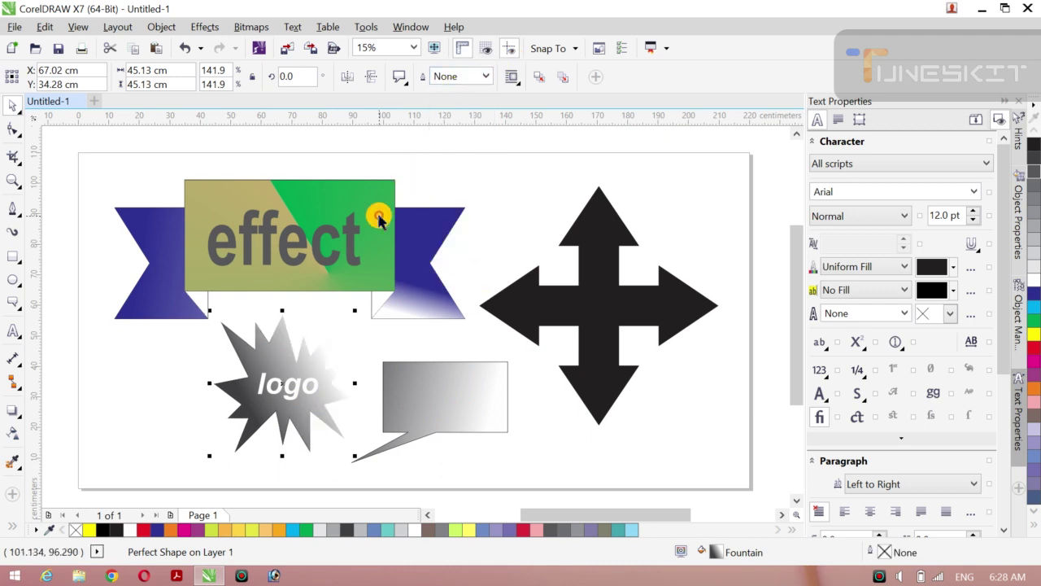
Step: Try to clear the outline of the banner's right ribbon tail by setting its width to None
{"action": "left_click", "coordinate": [127, 391]}
{"action": "left_click", "coordinate": [419, 306]}
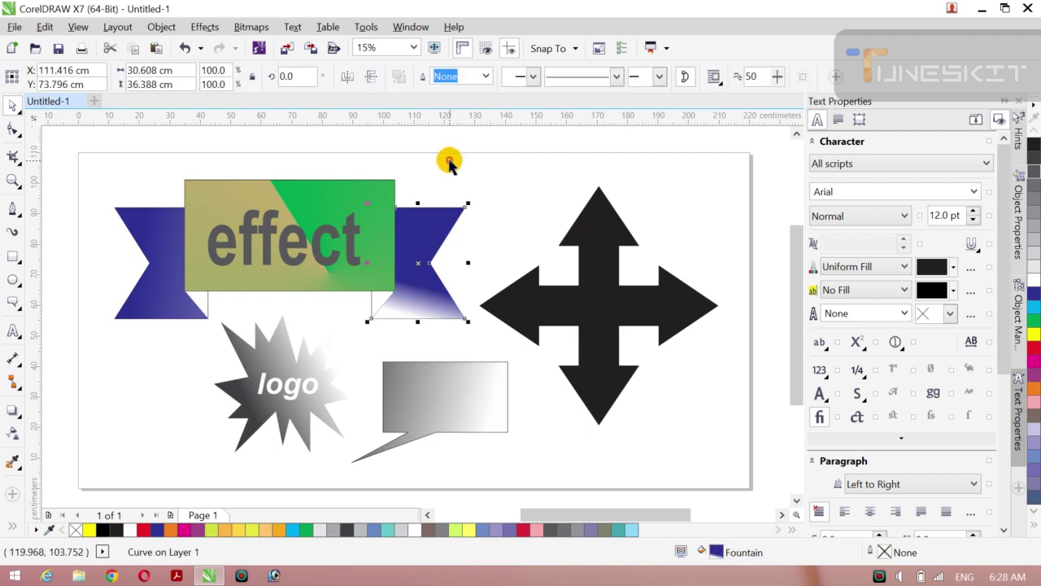
{"action": "left_click", "coordinate": [486, 77]}
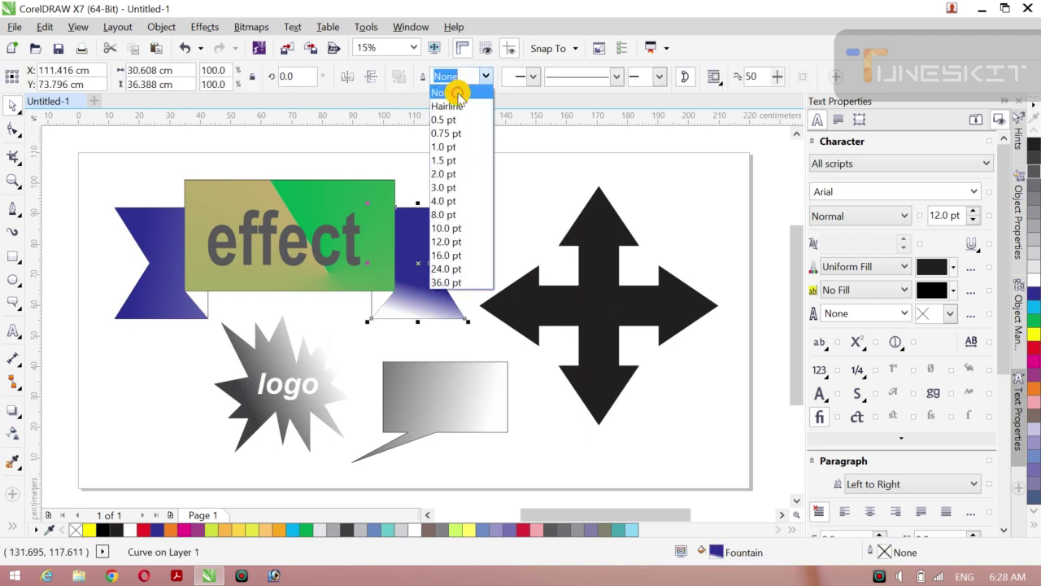
{"action": "left_click", "coordinate": [458, 95]}
{"action": "left_click", "coordinate": [160, 379]}
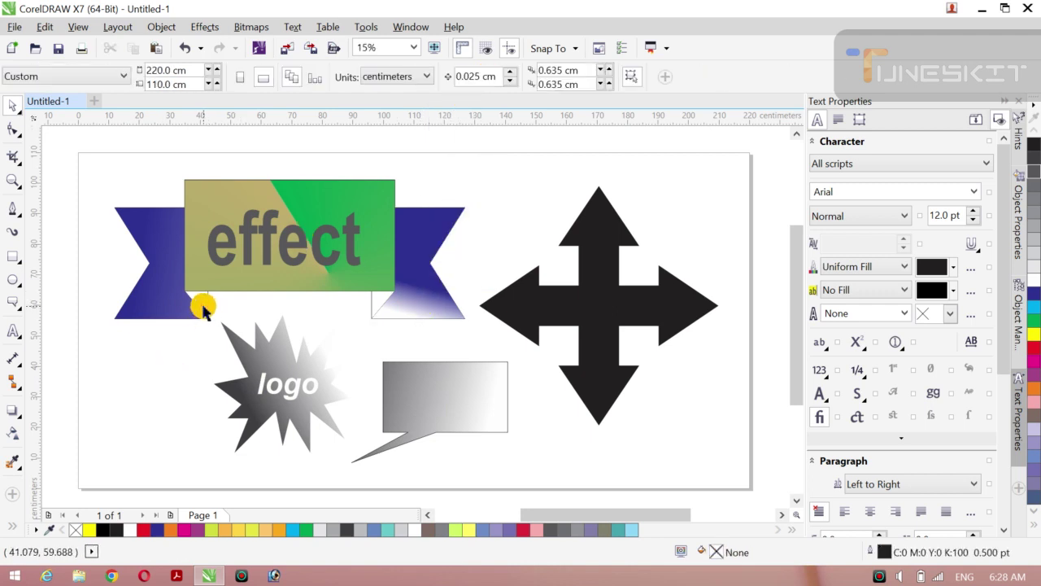
Step: Select the whole "effect" banner with its text and set the outline width to None
{"action": "left_click", "coordinate": [240, 260]}
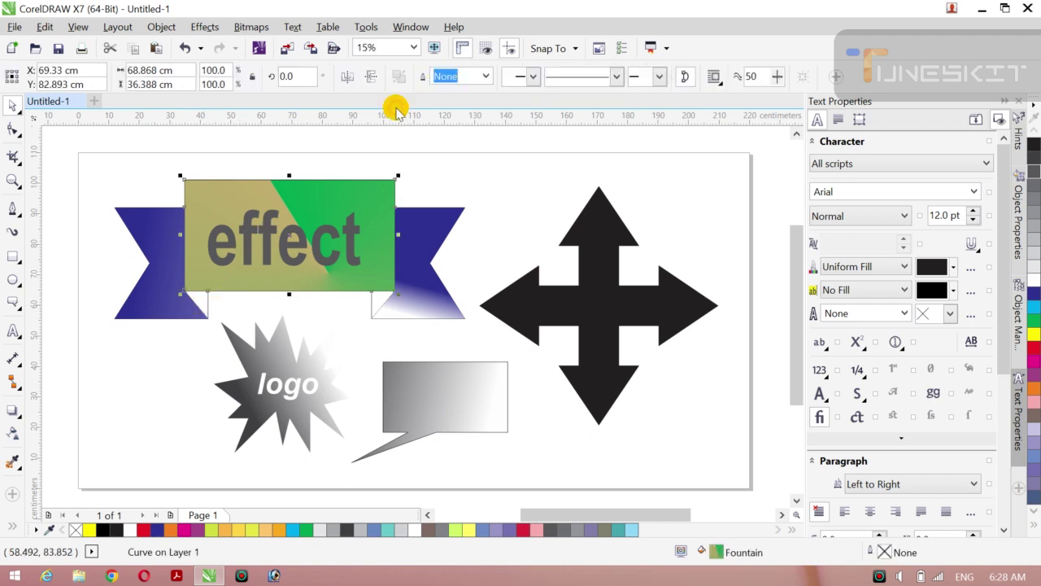
{"action": "left_click_drag", "start_coordinate": [89, 173], "coordinate": [472, 340]}
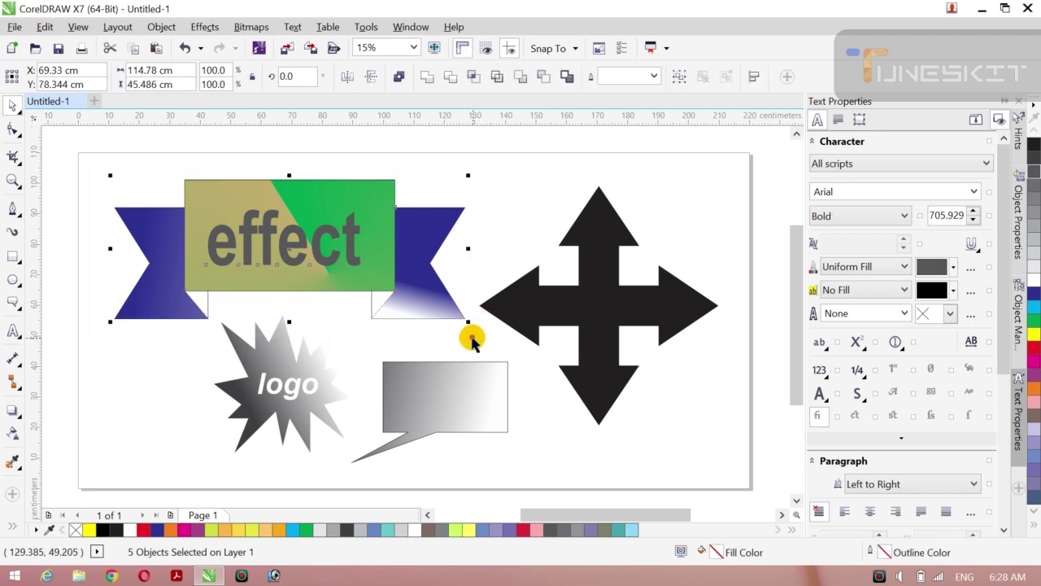
{"action": "left_click", "coordinate": [656, 76]}
{"action": "left_click", "coordinate": [618, 91]}
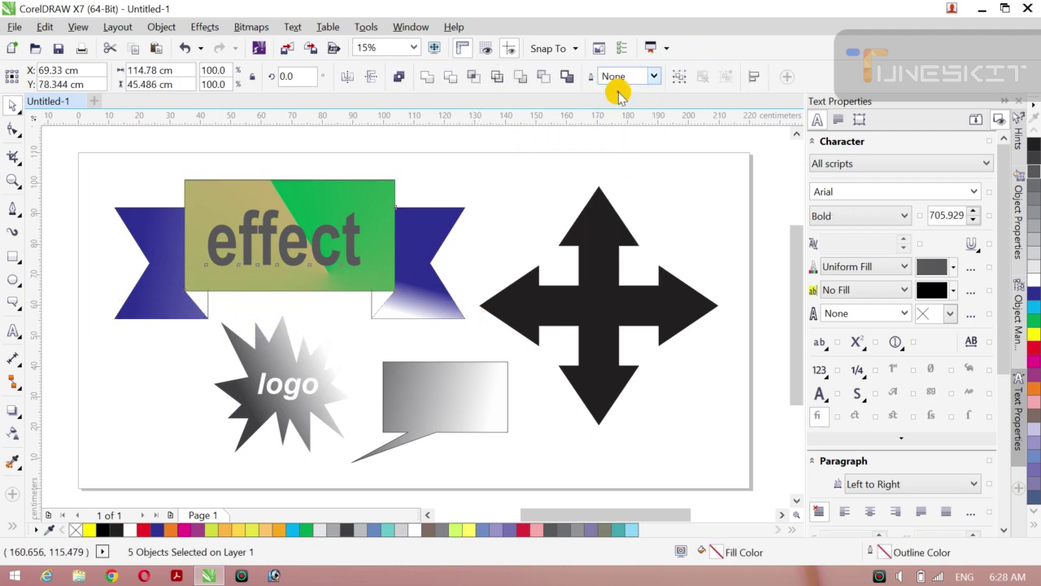
{"action": "left_click", "coordinate": [115, 389]}
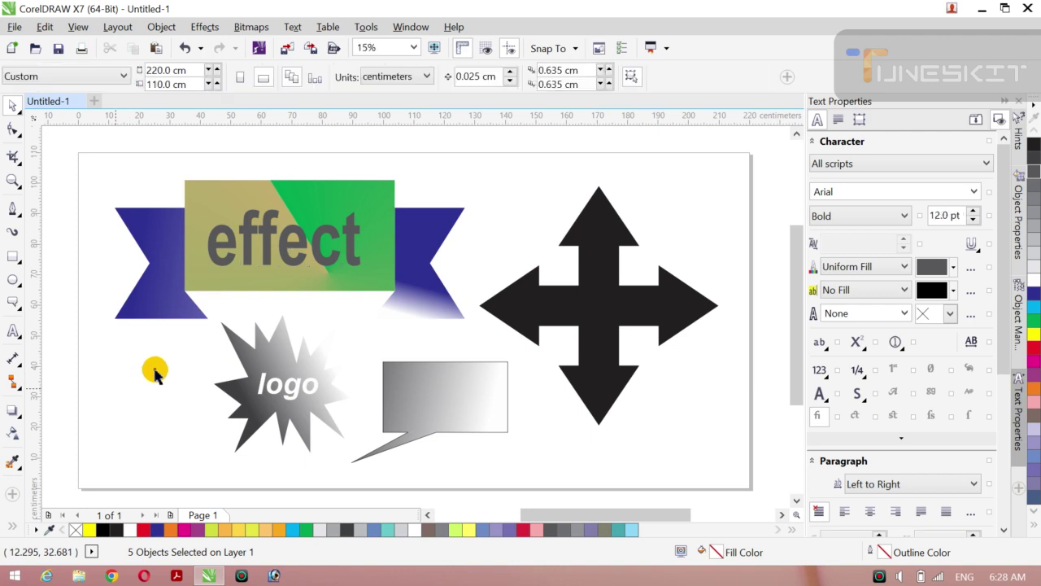
Step: Set the callout's outline width to None and check the starburst's outline setting
{"action": "left_click", "coordinate": [401, 397]}
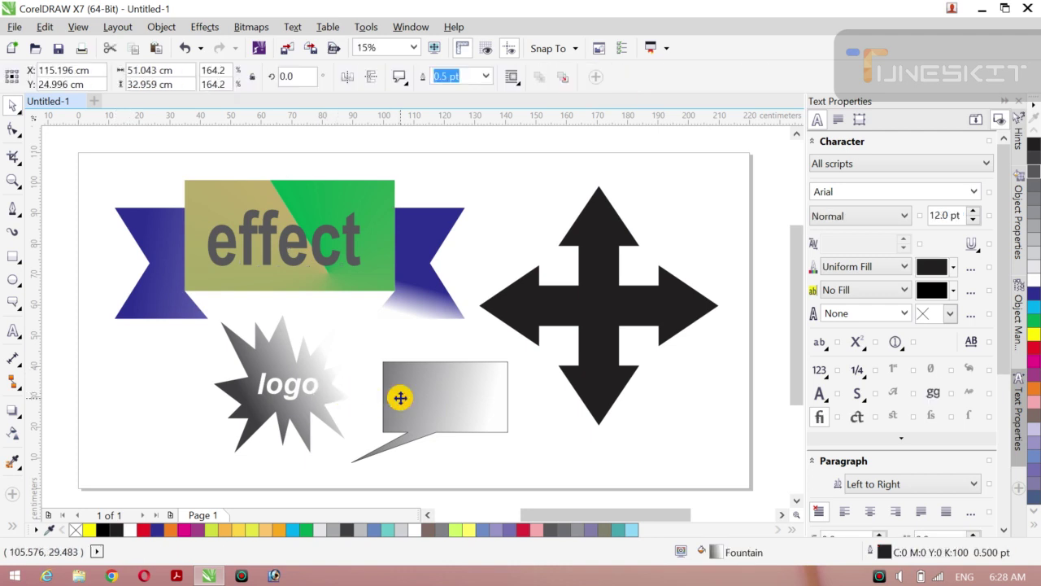
{"action": "left_click", "coordinate": [489, 76]}
{"action": "scroll", "coordinate": [472, 122], "scroll_direction": "up", "scroll_amount": 3}
{"action": "left_click", "coordinate": [455, 90]}
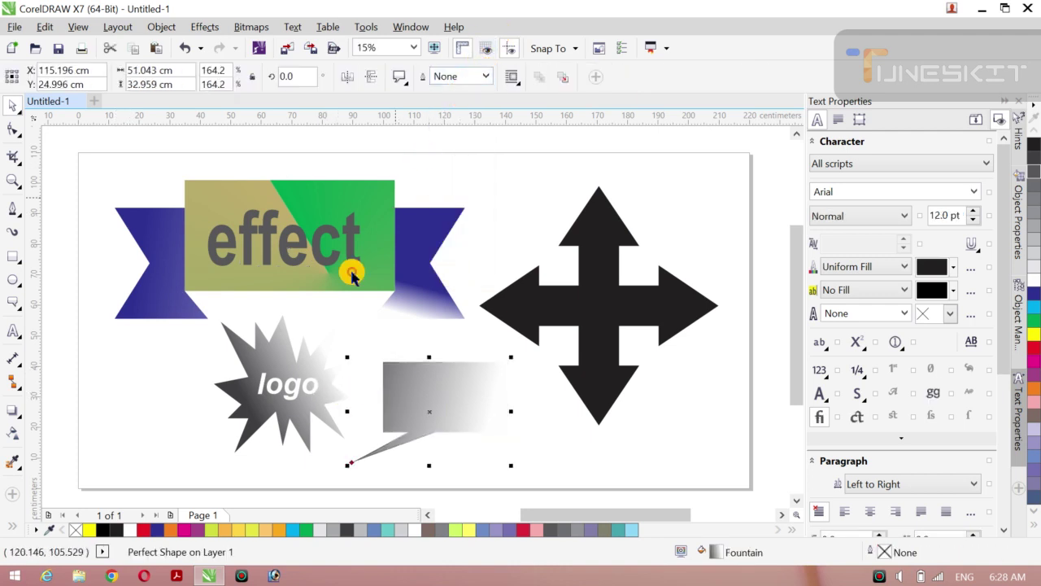
{"action": "left_click", "coordinate": [281, 351]}
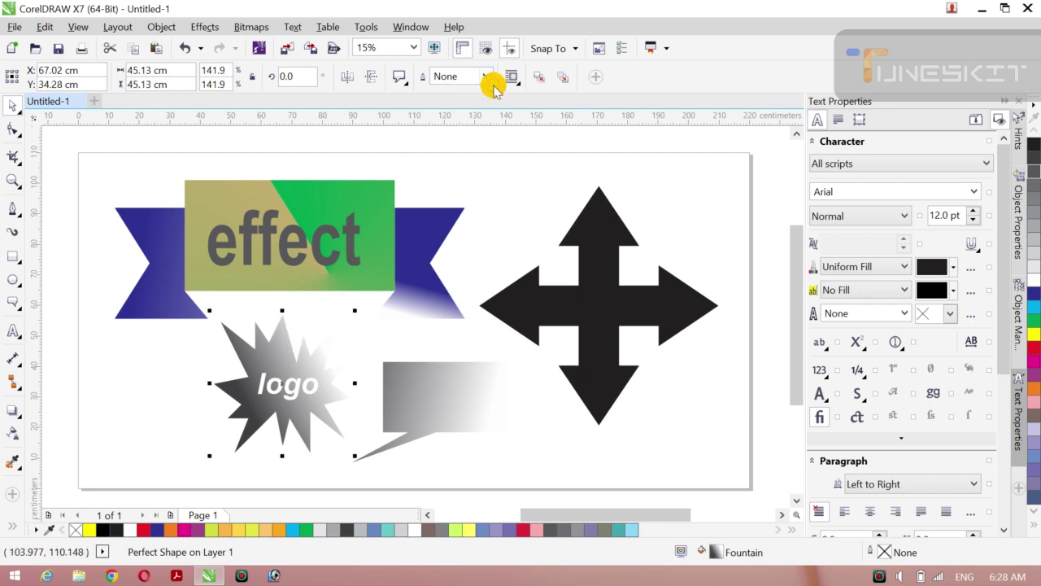
{"action": "left_click", "coordinate": [561, 159]}
Step: Apply a black-to-white linear fountain fill to the four-way arrow, running from its upper tip to its lower head
{"action": "left_click", "coordinate": [597, 245]}
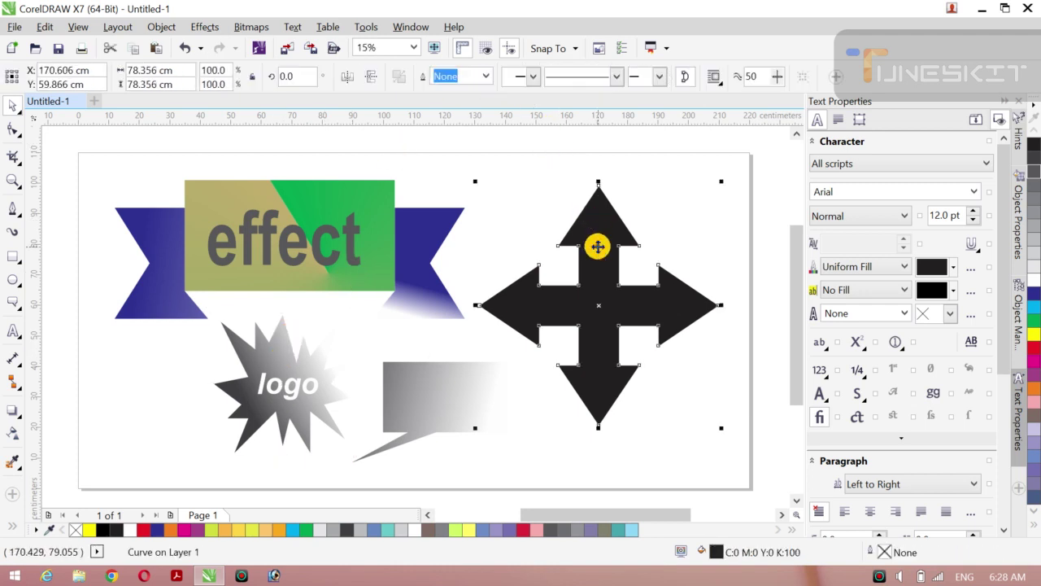
{"action": "key", "text": "g"}
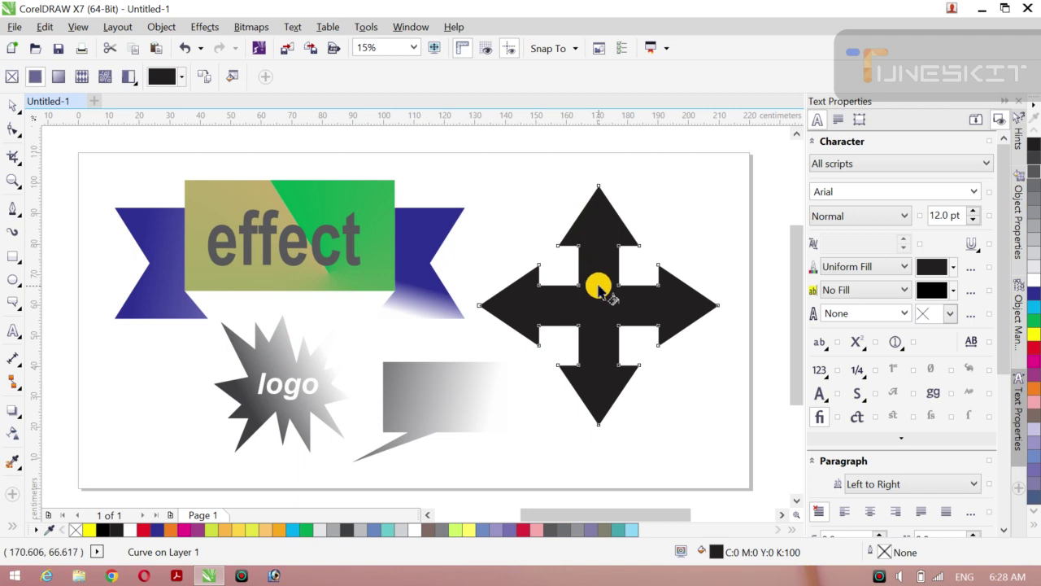
{"action": "left_click_drag", "start_coordinate": [590, 233], "coordinate": [593, 280]}
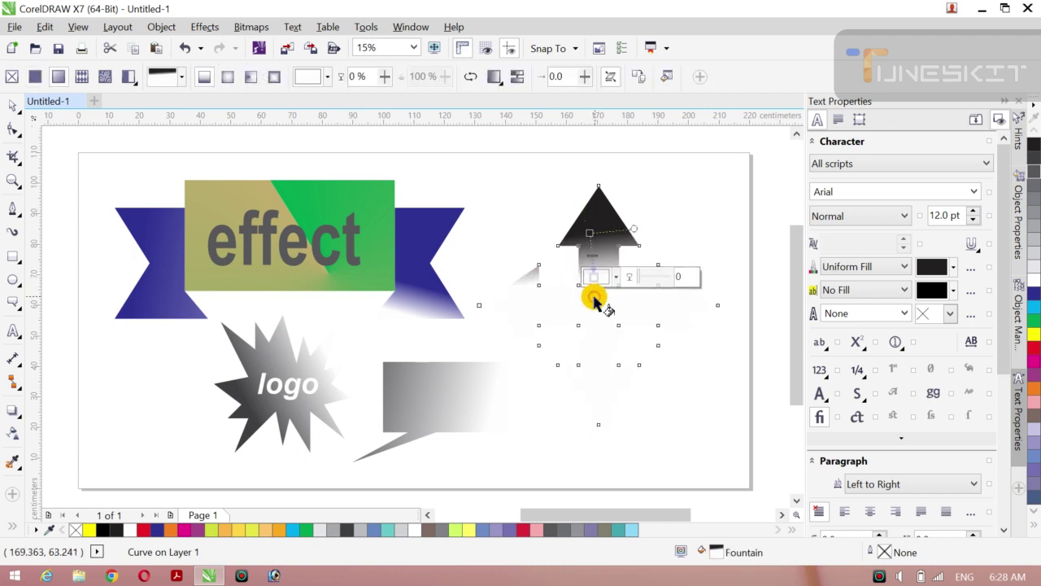
{"action": "left_click_drag", "start_coordinate": [590, 234], "coordinate": [590, 196]}
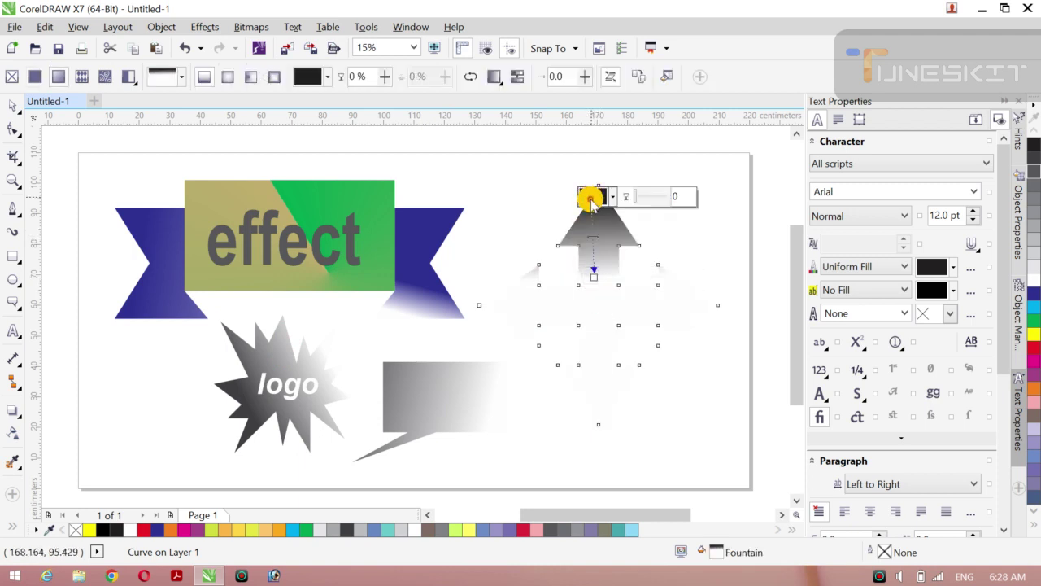
{"action": "left_click_drag", "start_coordinate": [594, 276], "coordinate": [606, 388]}
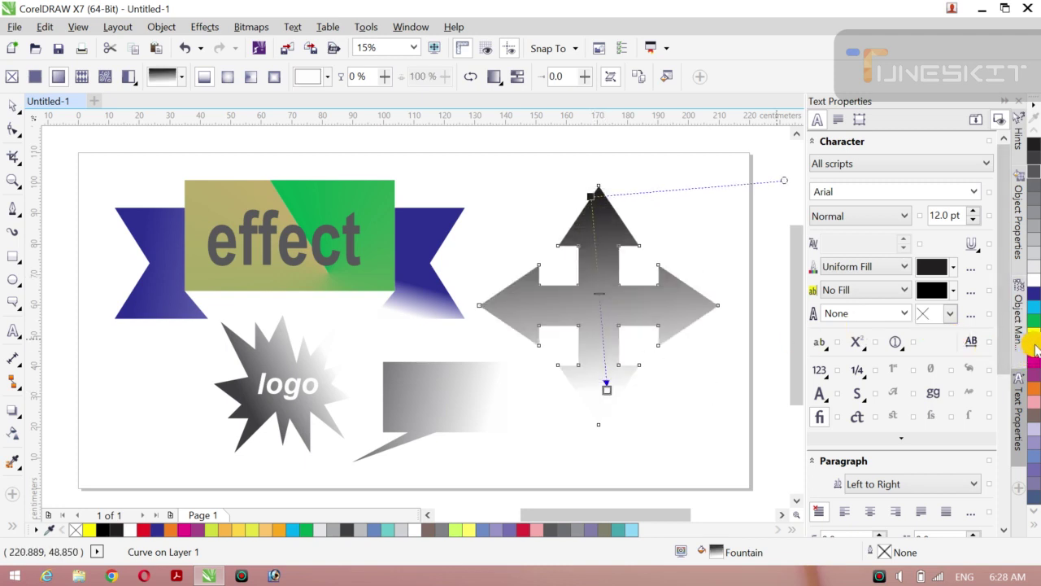
Step: Colour the arrow gradient's end red, shift its midpoint, and reverse it to run from black at the lower head up to red
{"action": "left_click_drag", "start_coordinate": [1034, 349], "coordinate": [590, 331]}
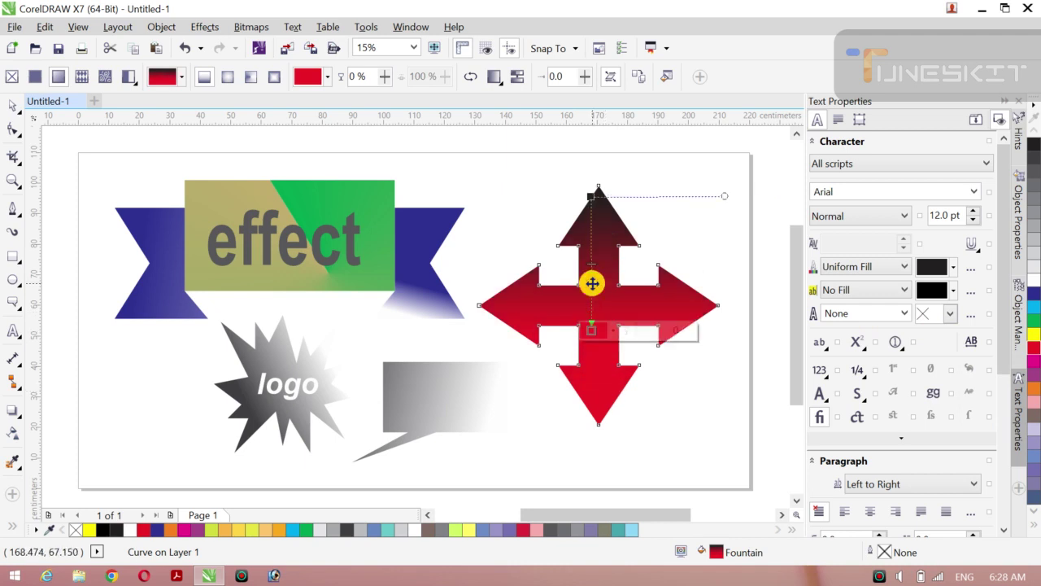
{"action": "left_click_drag", "start_coordinate": [594, 262], "coordinate": [599, 323]}
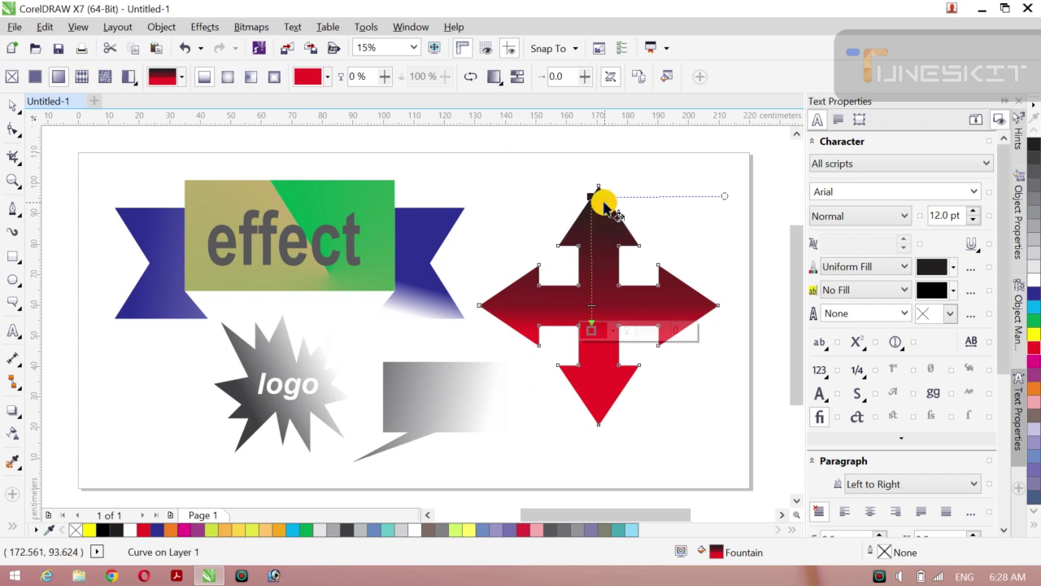
{"action": "left_click_drag", "start_coordinate": [592, 192], "coordinate": [558, 390]}
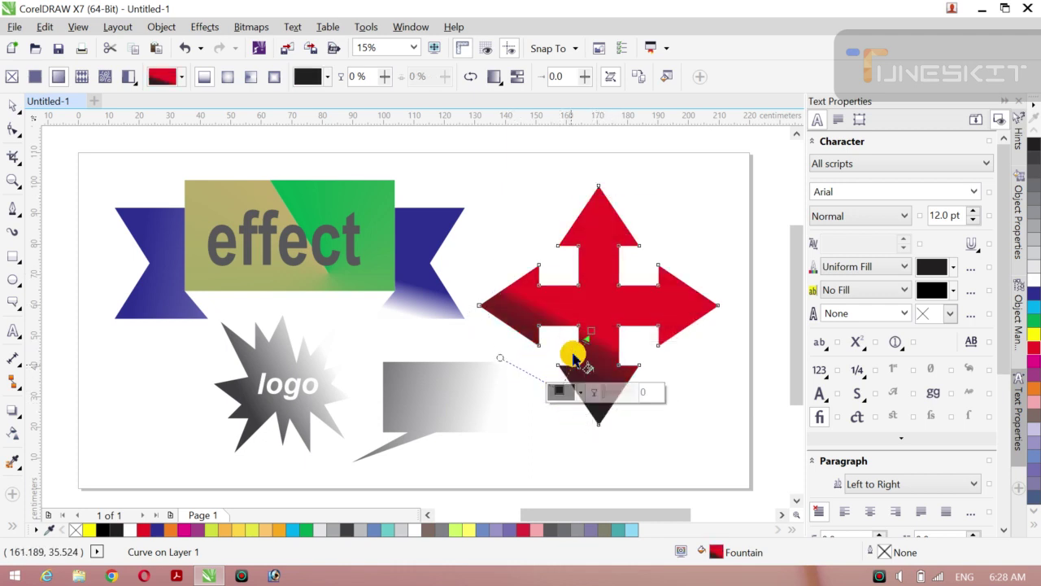
{"action": "left_click_drag", "start_coordinate": [594, 312], "coordinate": [606, 247]}
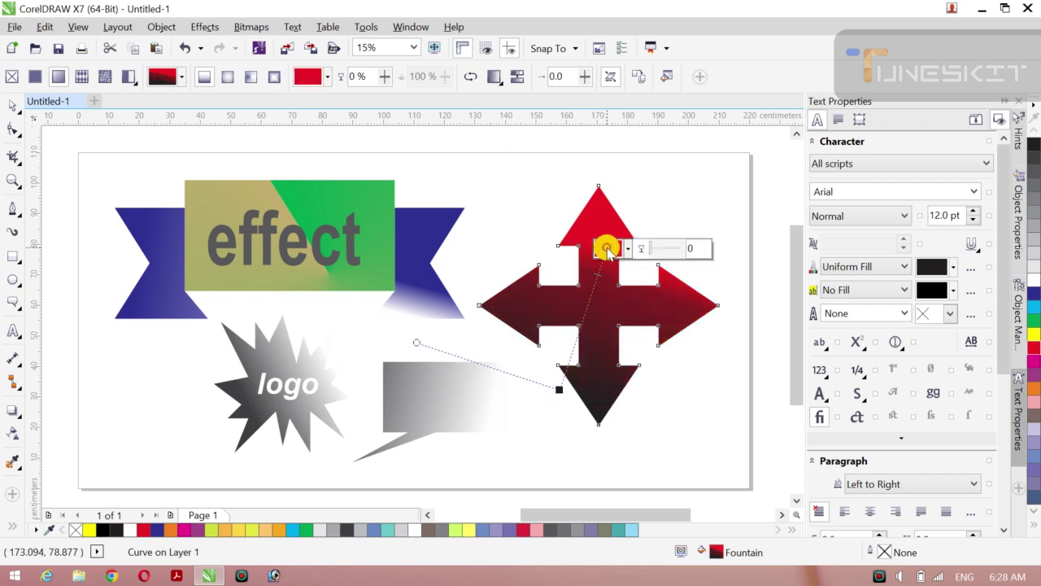
Step: Recolour the end of the arrow's gradient yellow, trying blue first
{"action": "left_click", "coordinate": [1032, 295]}
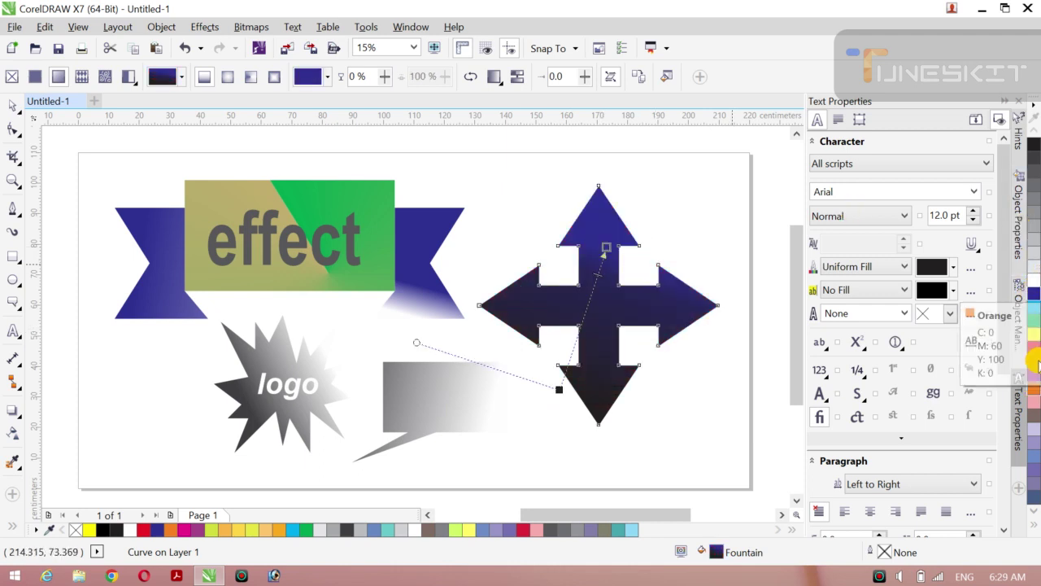
{"action": "left_click", "coordinate": [1032, 336]}
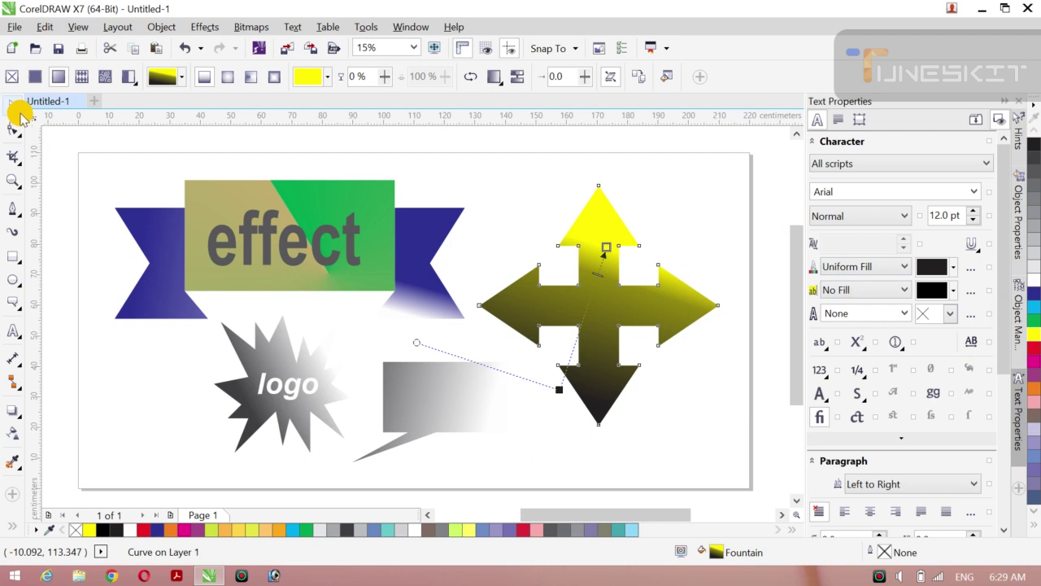
Step: Change the arrow's gradient to a conical fountain fill, move its centre up near the arrow's middle and skew it into an ellipse
{"action": "left_click", "coordinate": [251, 77]}
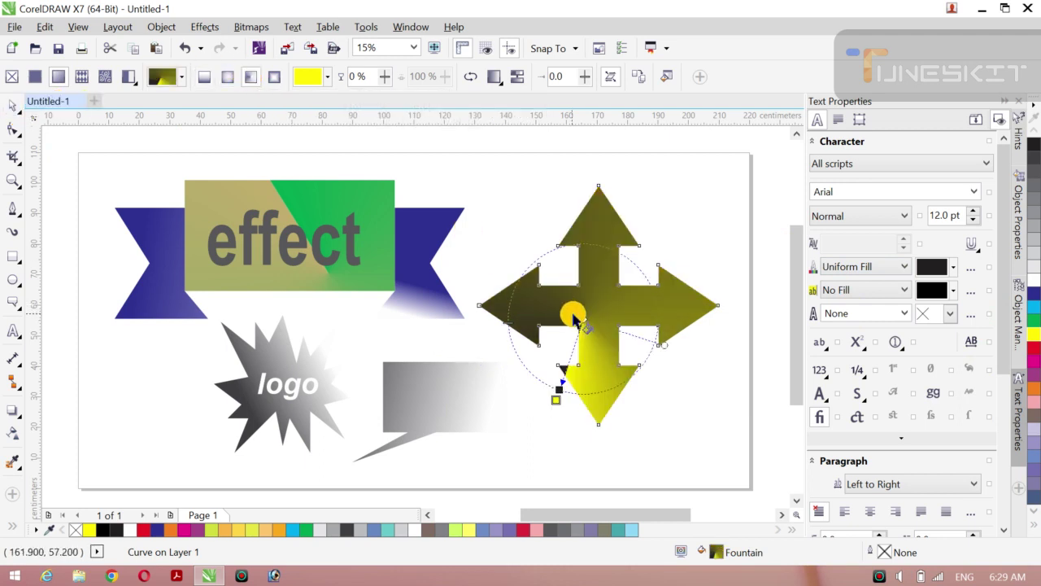
{"action": "left_click_drag", "start_coordinate": [579, 318], "coordinate": [603, 270]}
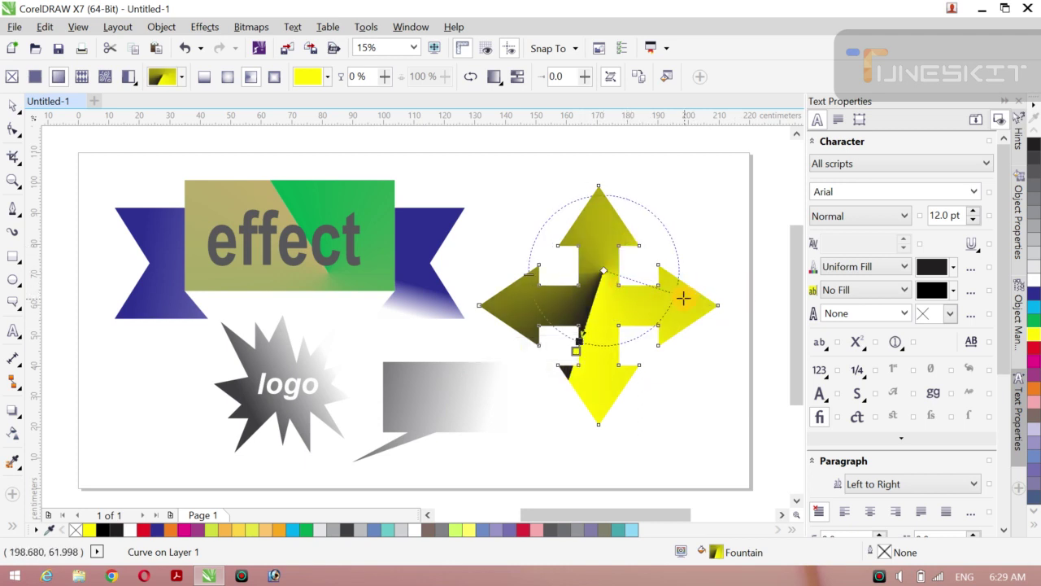
{"action": "left_click_drag", "start_coordinate": [685, 297], "coordinate": [688, 341]}
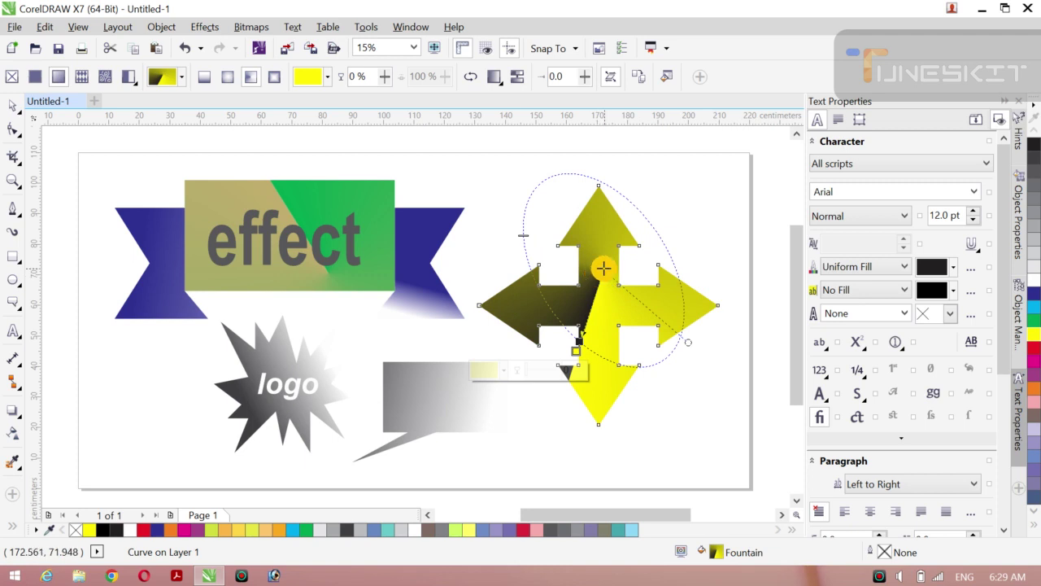
Step: Move the centre of the arrow's conical gradient up to the inner corner between its upper and right arms, and deselect the arrow
{"action": "left_click_drag", "start_coordinate": [603, 269], "coordinate": [618, 246]}
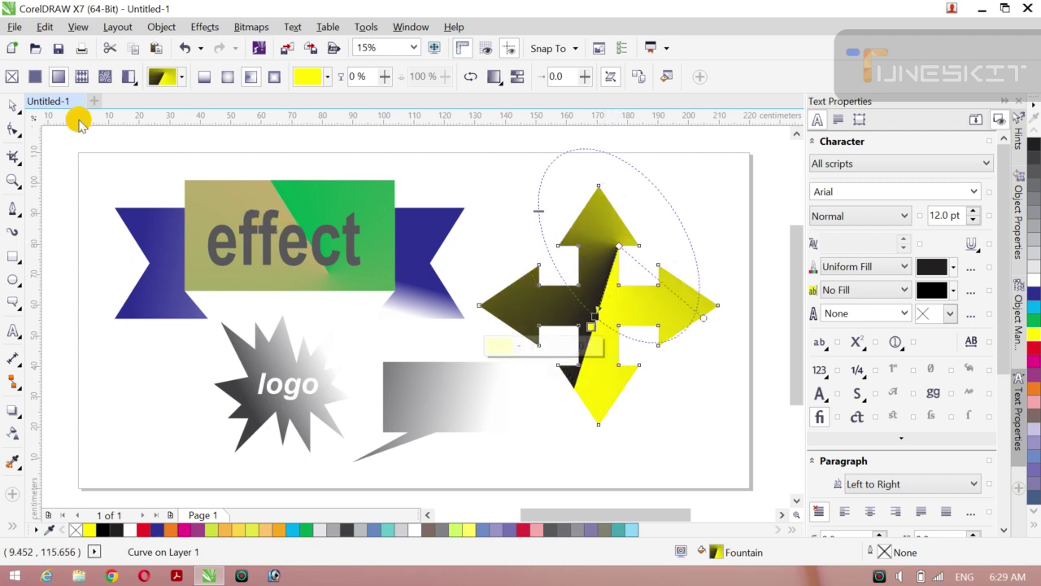
{"action": "left_click", "coordinate": [20, 116]}
{"action": "left_click", "coordinate": [44, 103]}
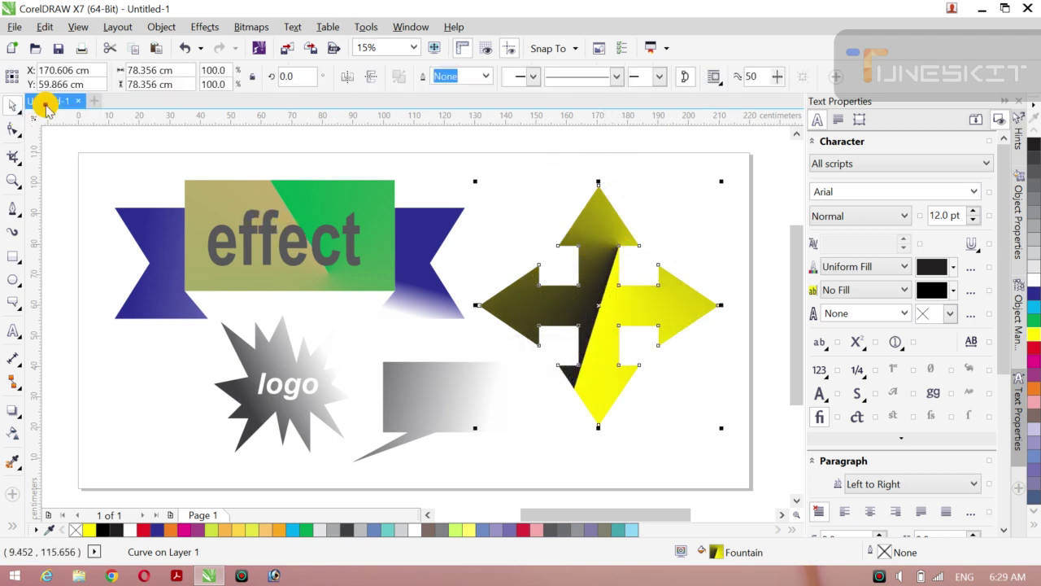
{"action": "left_click", "coordinate": [55, 175]}
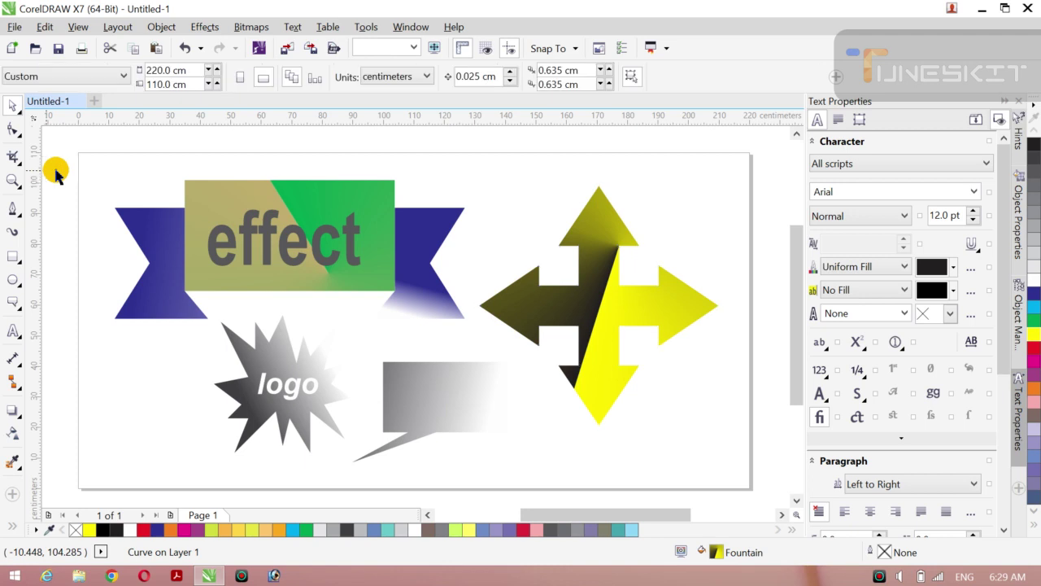
Step: Add the artistic text "logo" in Arial at 200 pt in the empty area between the banner and the arrow's upper head
{"action": "left_click", "coordinate": [18, 337]}
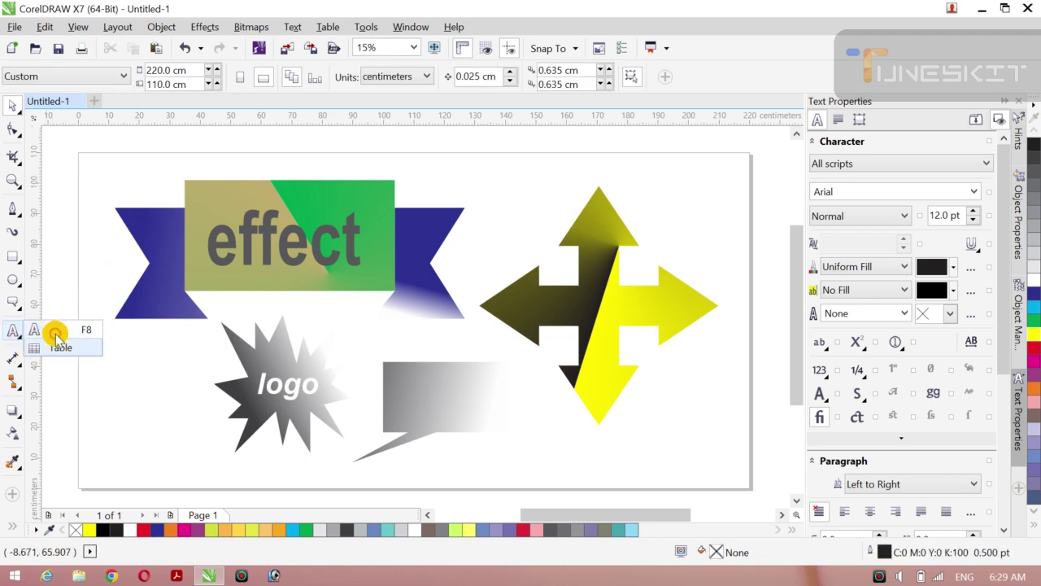
{"action": "left_click", "coordinate": [63, 327]}
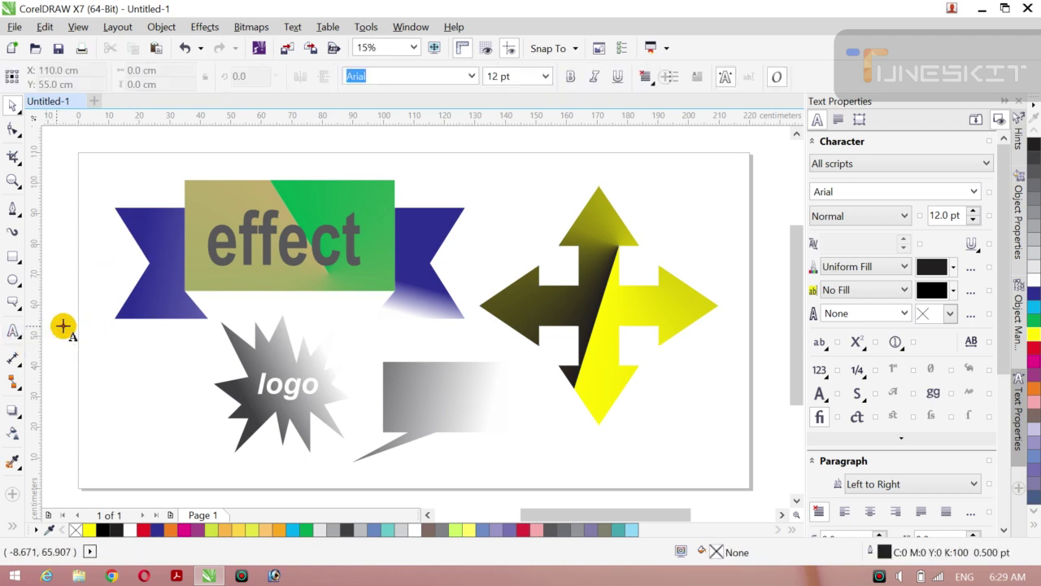
{"action": "left_click", "coordinate": [501, 210]}
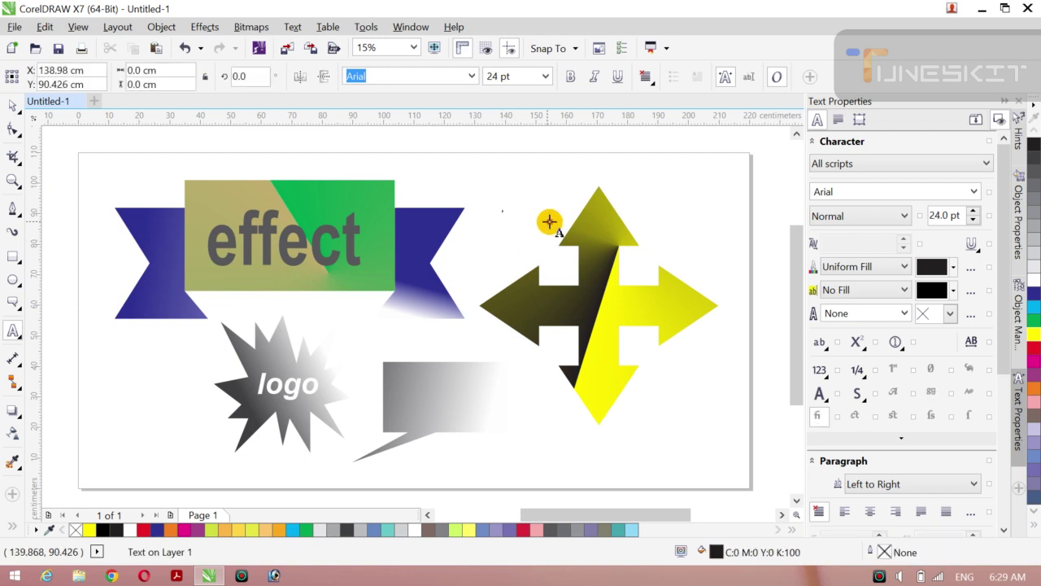
{"action": "left_click", "coordinate": [545, 76]}
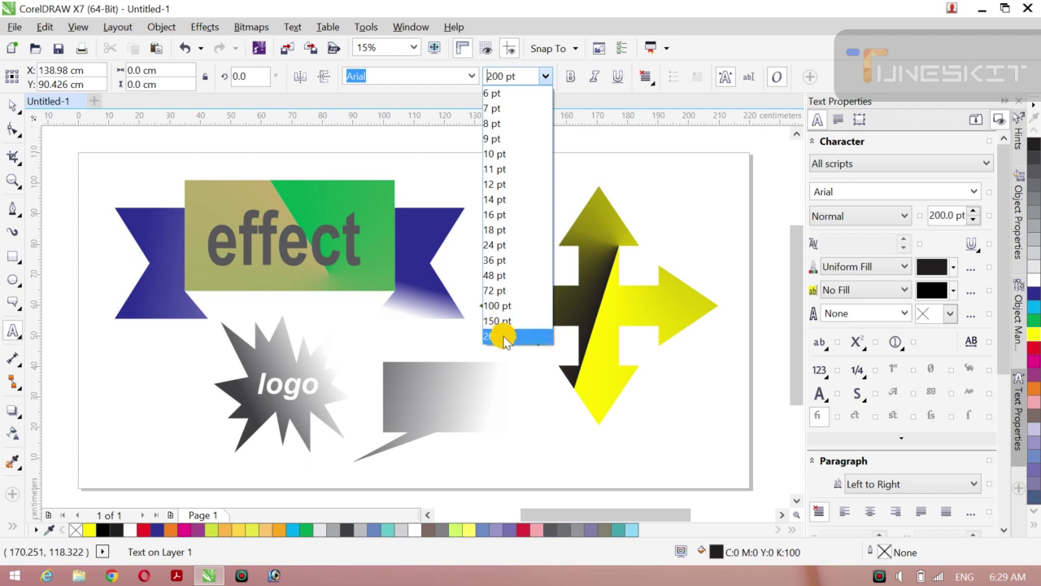
{"action": "left_click", "coordinate": [504, 336]}
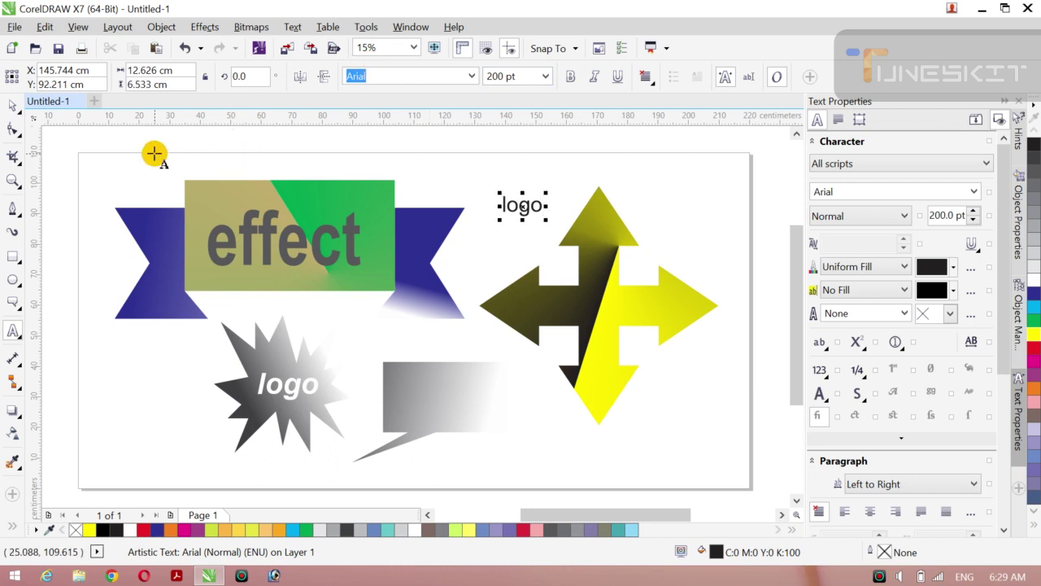
{"action": "left_click", "coordinate": [51, 106]}
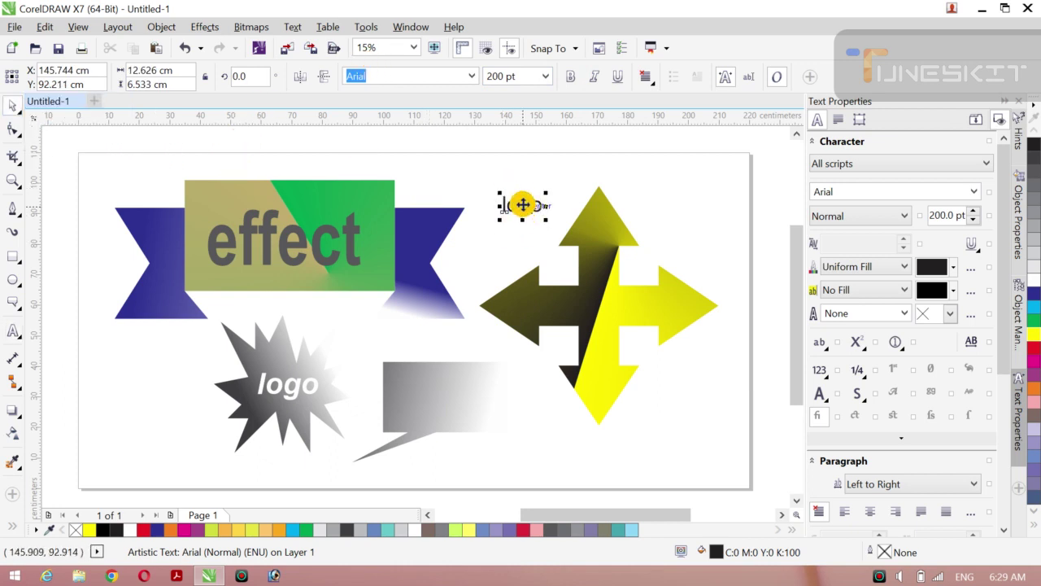
Step: Fit the new "logo" text, in bold, onto the four-way arrow's right arm at about 22 x 9.6 cm
{"action": "left_click_drag", "start_coordinate": [523, 205], "coordinate": [636, 306]}
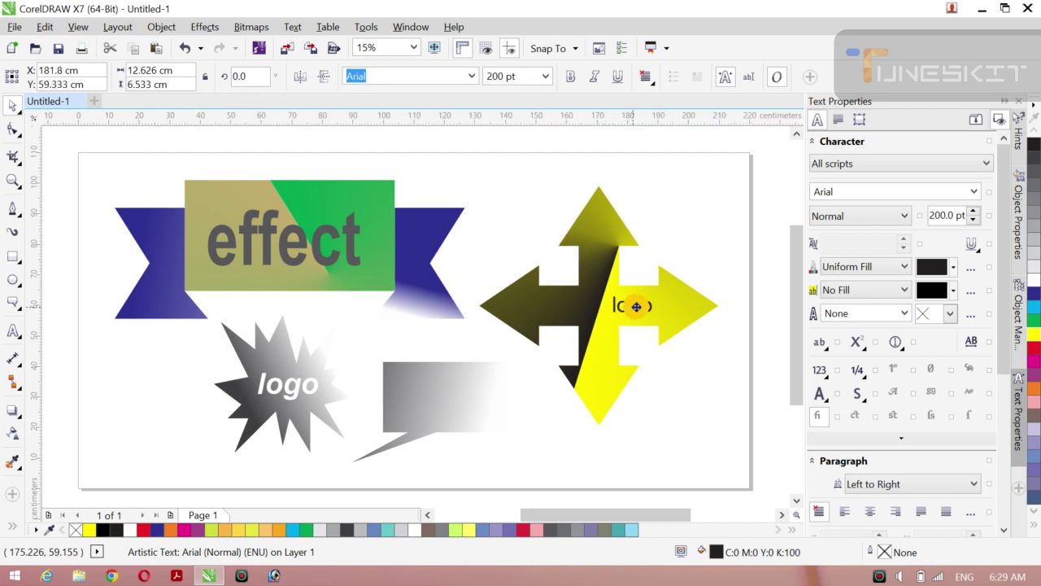
{"action": "left_click", "coordinate": [571, 75]}
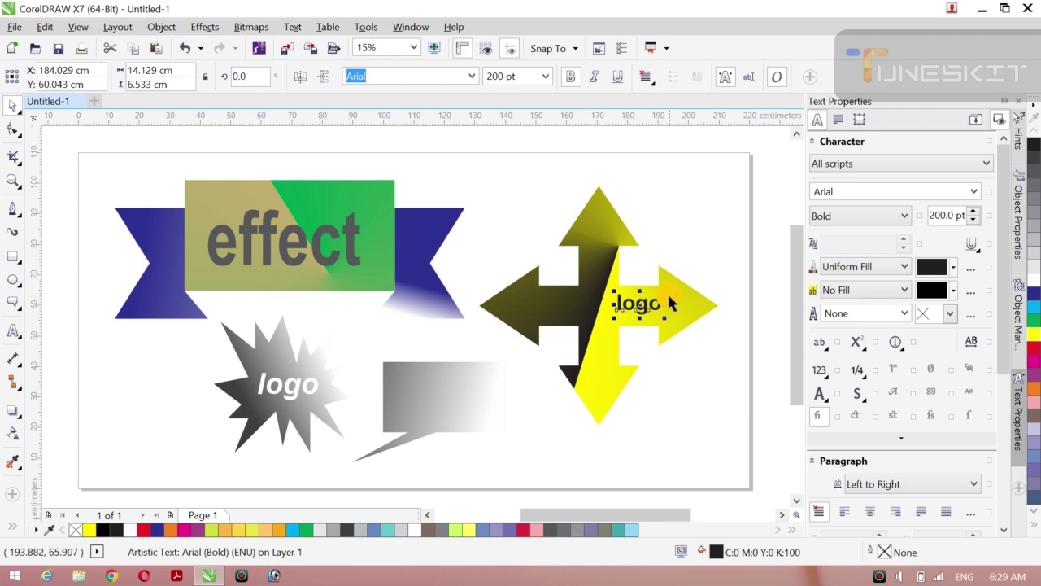
{"action": "left_click_drag", "start_coordinate": [681, 304], "coordinate": [651, 286]}
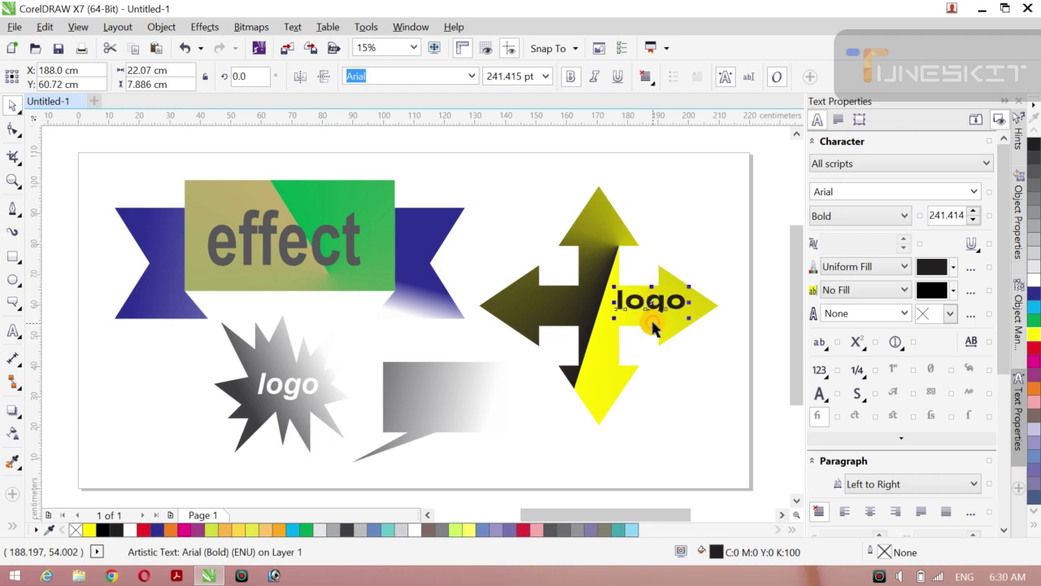
{"action": "left_click_drag", "start_coordinate": [651, 320], "coordinate": [653, 327]}
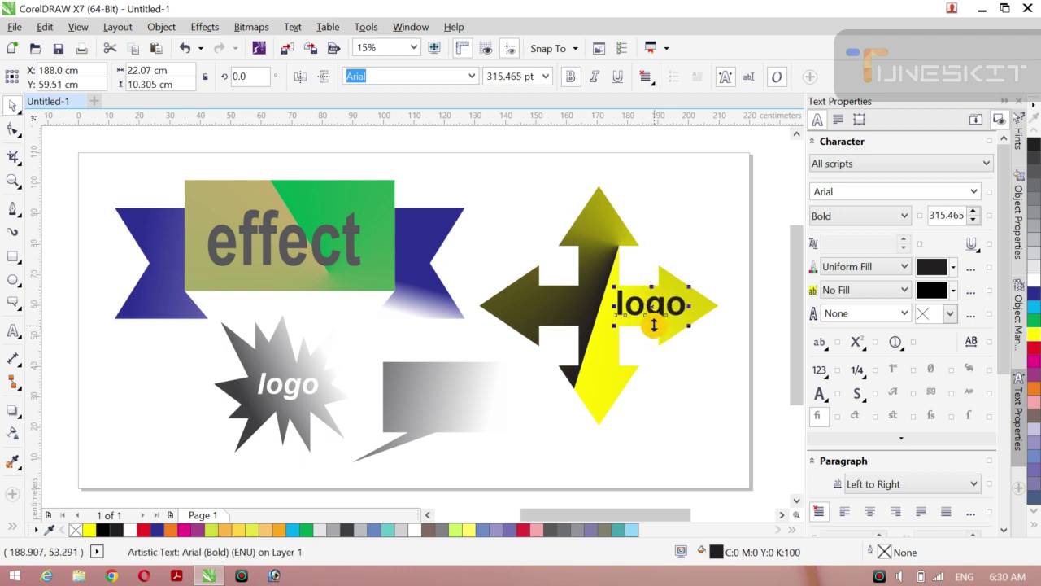
{"action": "left_click_drag", "start_coordinate": [652, 324], "coordinate": [652, 321]}
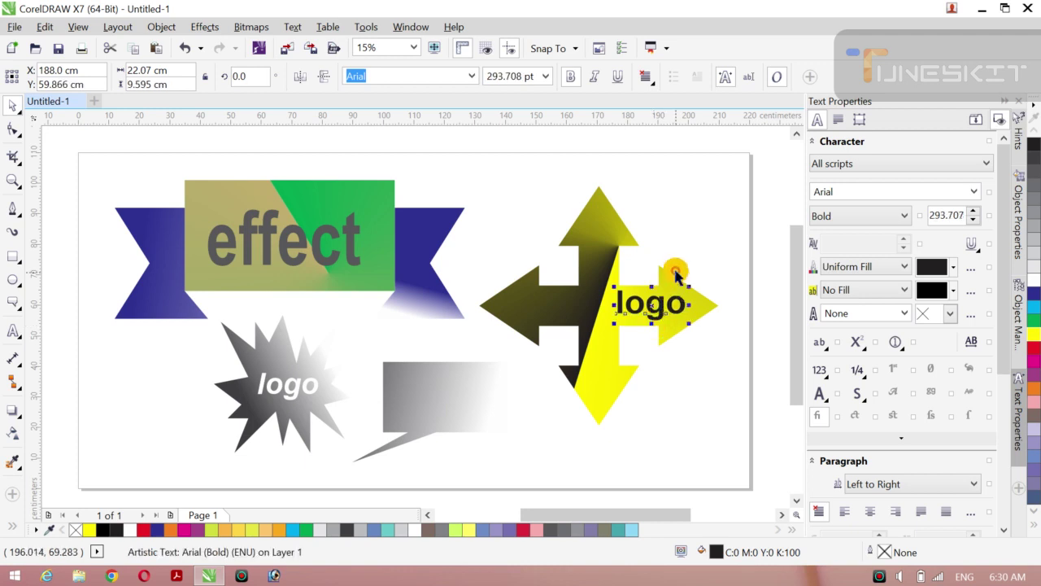
{"action": "key", "text": "Escape"}
{"action": "left_click", "coordinate": [655, 310]}
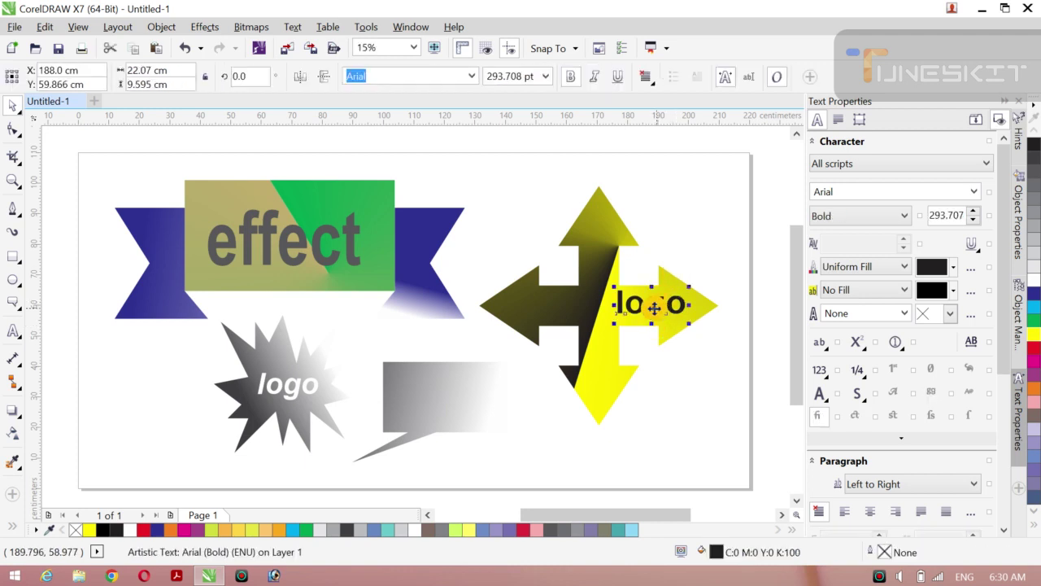
{"action": "left_click_drag", "start_coordinate": [654, 306], "coordinate": [653, 309]}
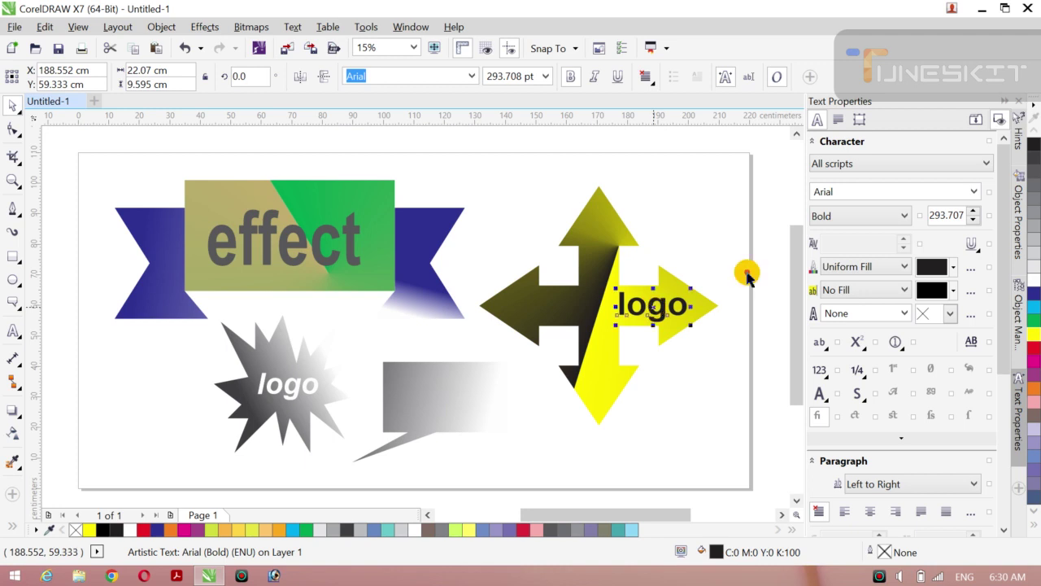
Step: Colour the arrow's "logo" text dark blue, trying red first
{"action": "left_click", "coordinate": [1034, 350]}
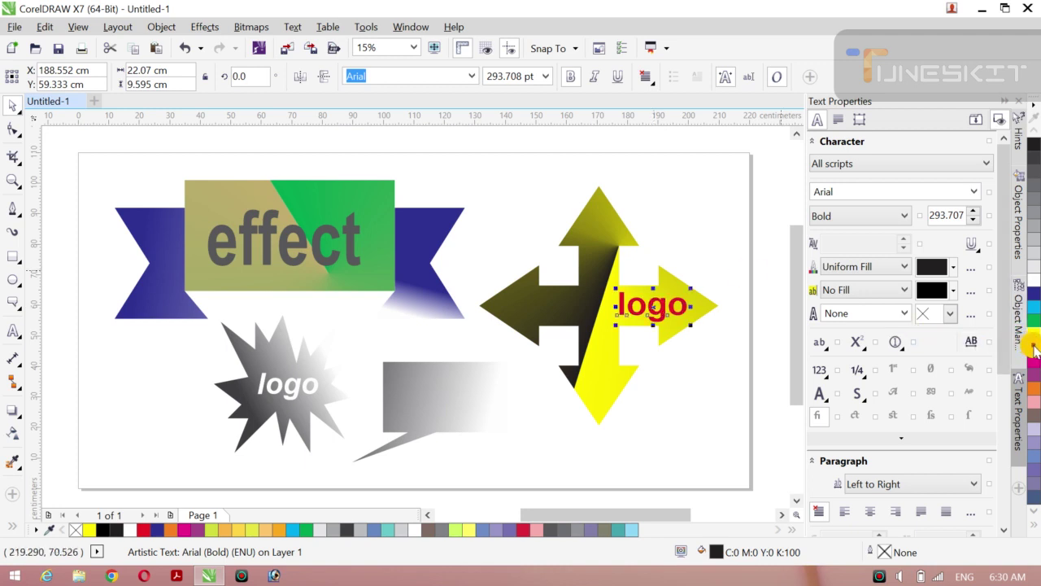
{"action": "left_click", "coordinate": [1033, 295]}
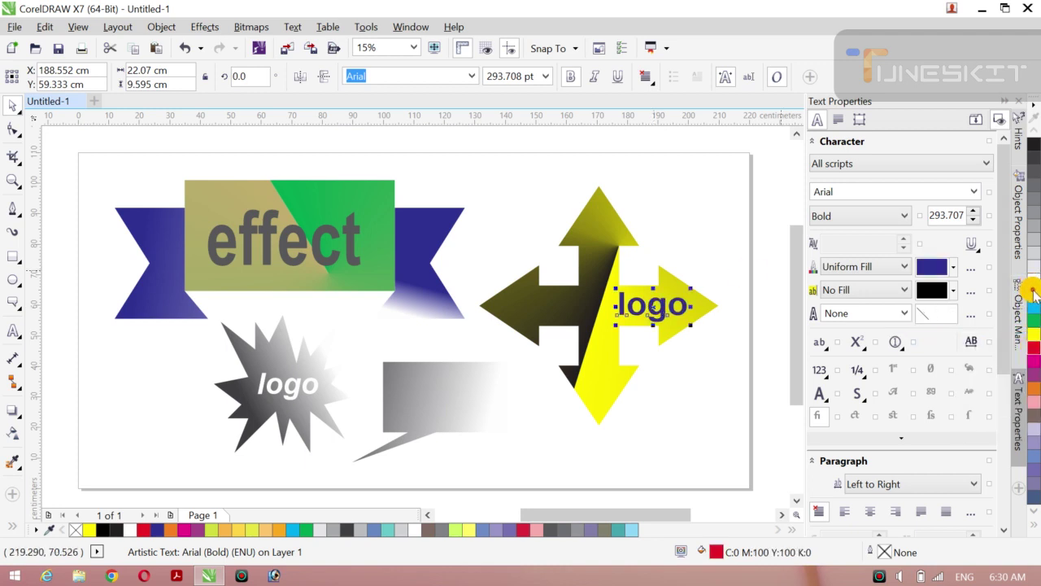
{"action": "left_click", "coordinate": [634, 141]}
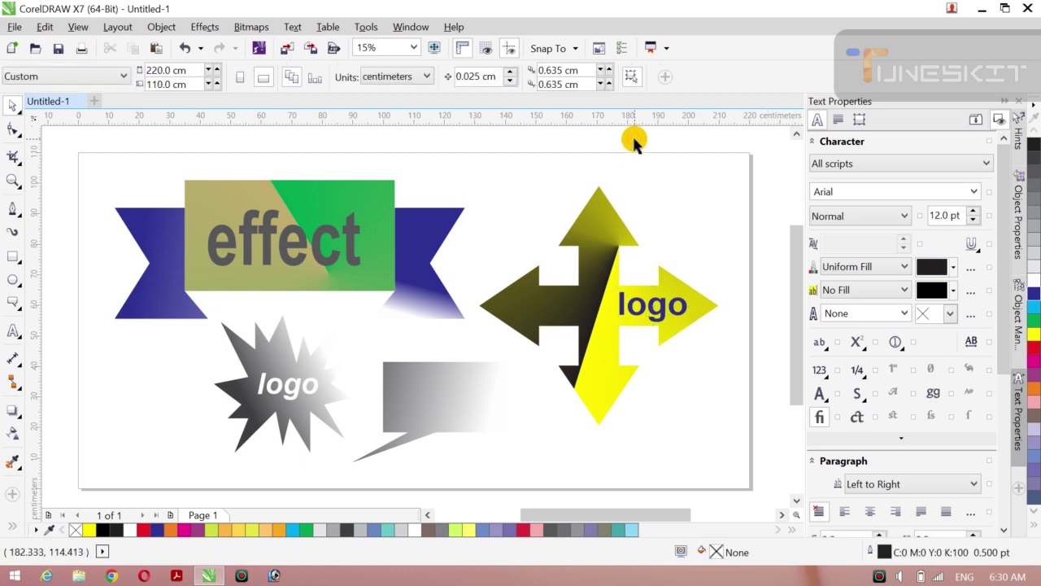
Step: Place a copy of the blue "logo" text in the middle of the grey callout
{"action": "left_click", "coordinate": [661, 326]}
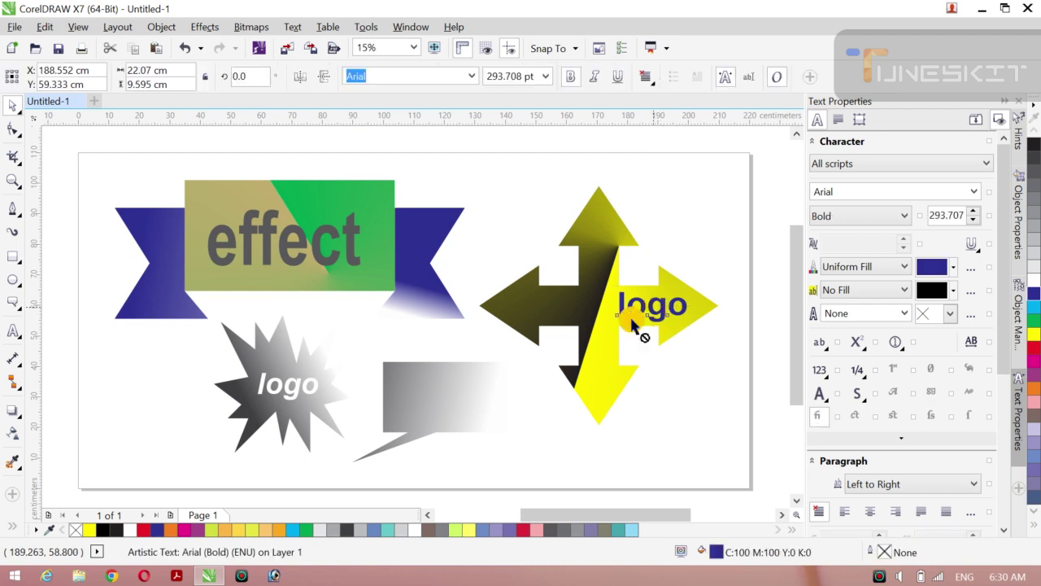
{"action": "left_click_drag", "start_coordinate": [643, 332], "coordinate": [435, 394]}
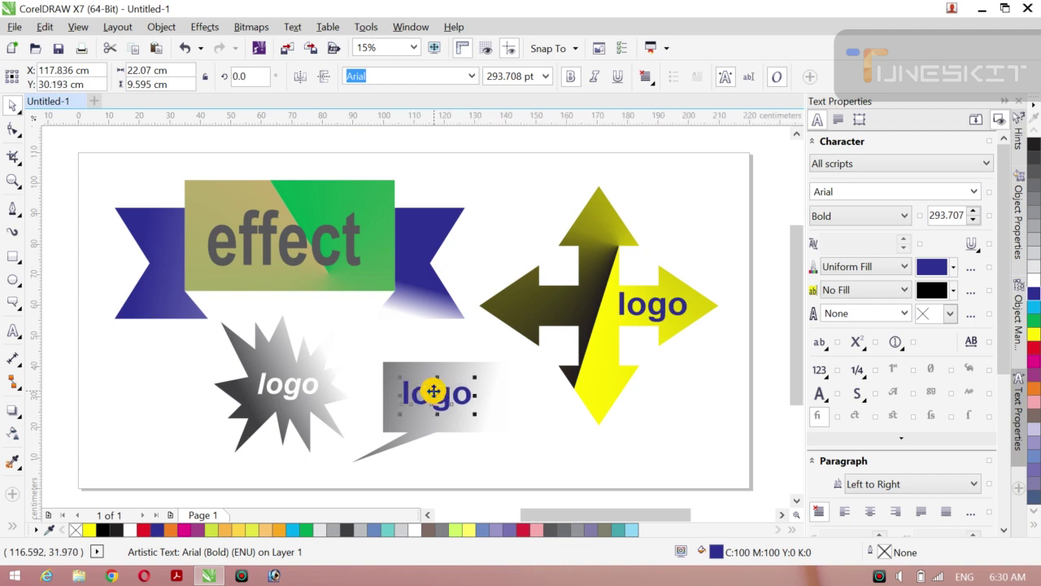
{"action": "left_click", "coordinate": [423, 133]}
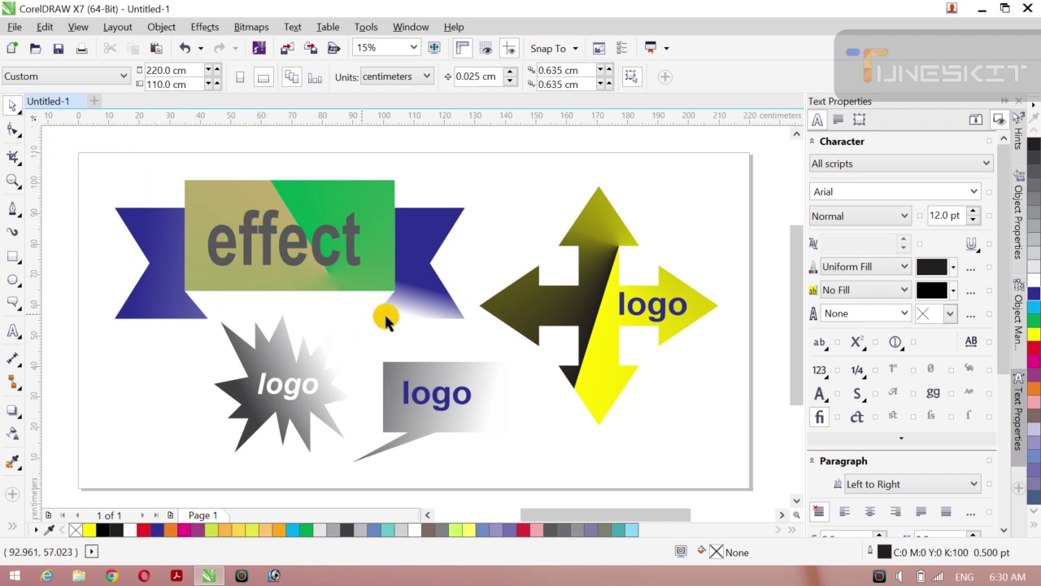
Step: Recolour the callout's "logo" text 90% black, trying yellow and cyan first
{"action": "left_click", "coordinate": [443, 398]}
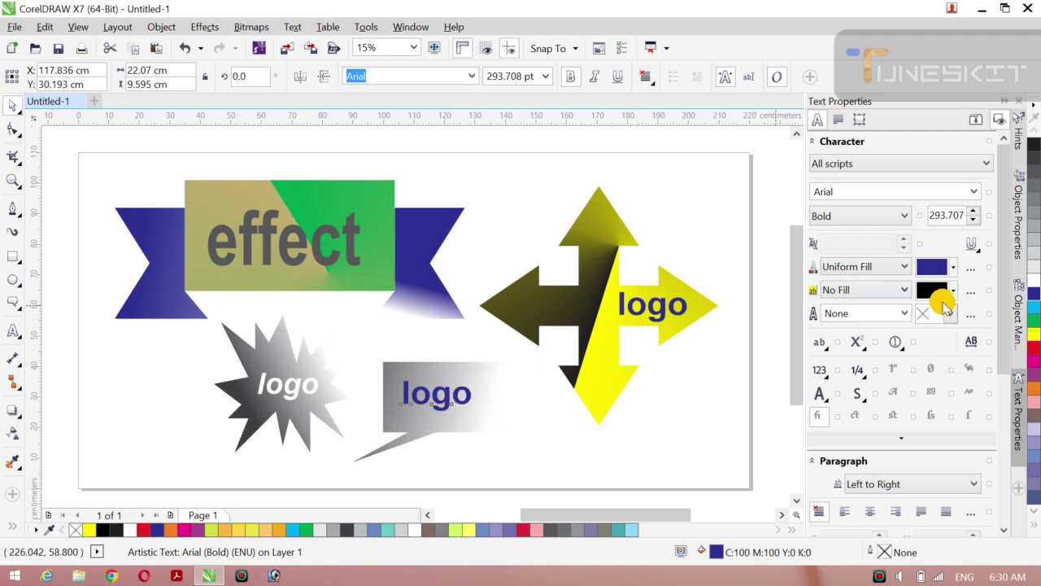
{"action": "left_click", "coordinate": [1036, 334]}
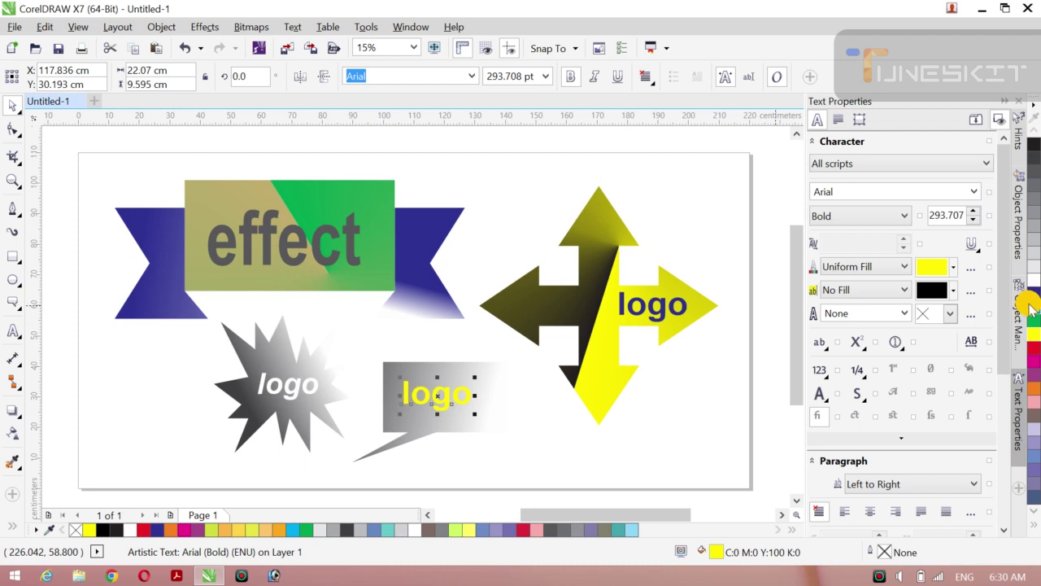
{"action": "left_click", "coordinate": [1032, 307]}
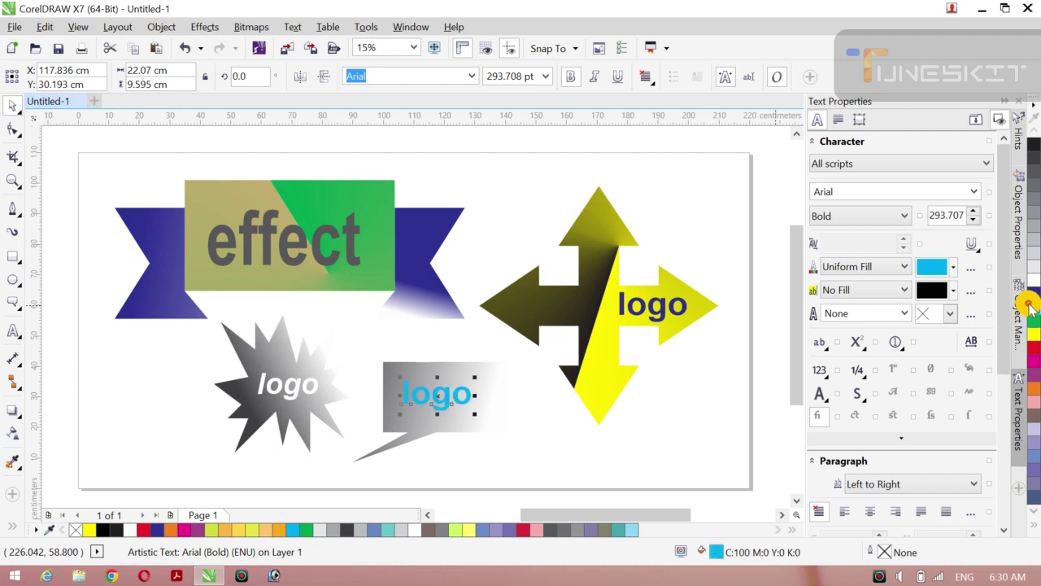
{"action": "left_click", "coordinate": [1033, 159]}
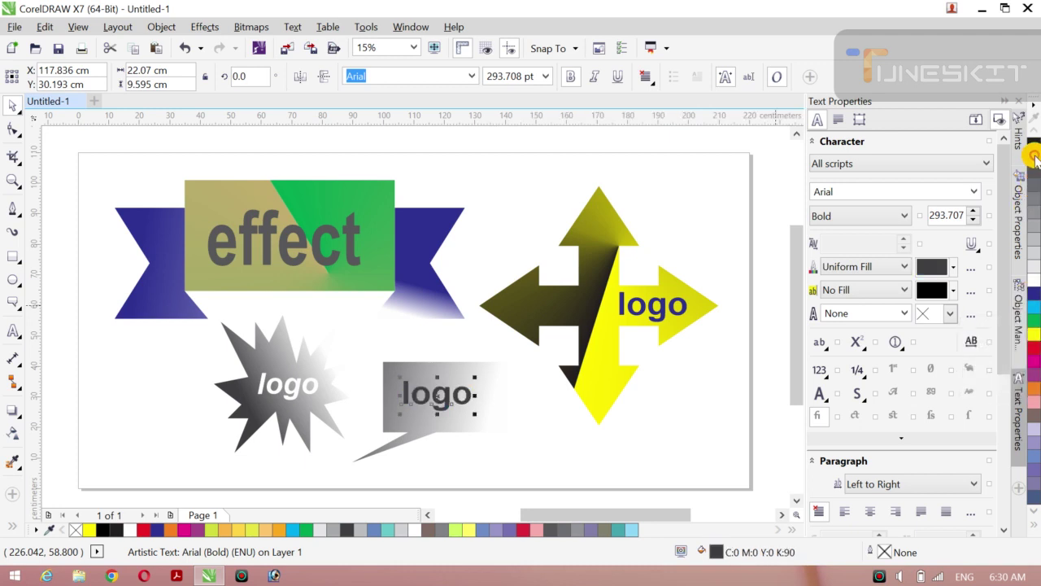
{"action": "left_click", "coordinate": [628, 138]}
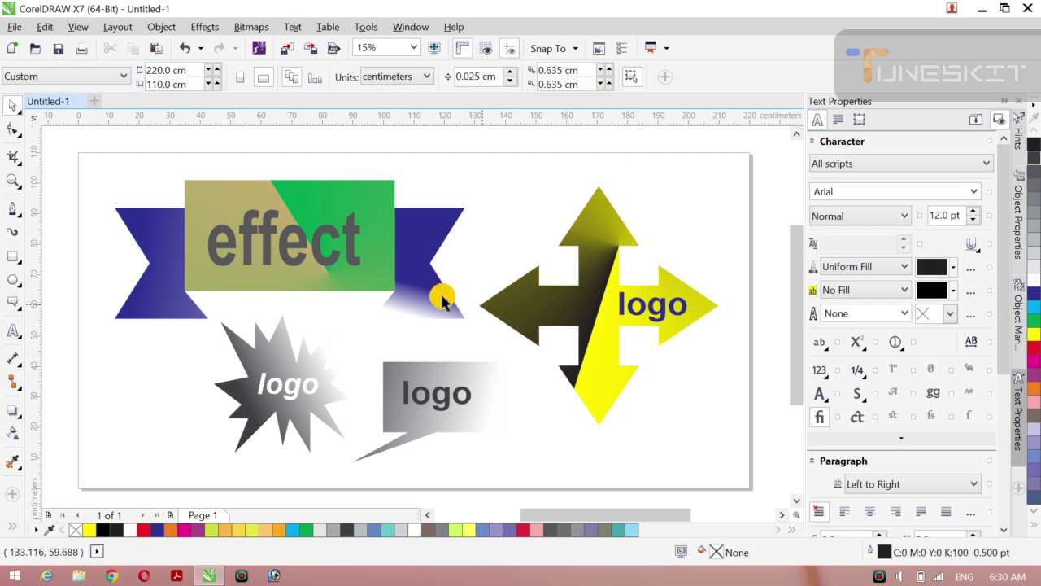
Step: Rework the right banner tail's linear gradient into a short, slanted transition from white beside the central rectangle to blue at the outer end
{"action": "left_click", "coordinate": [407, 250]}
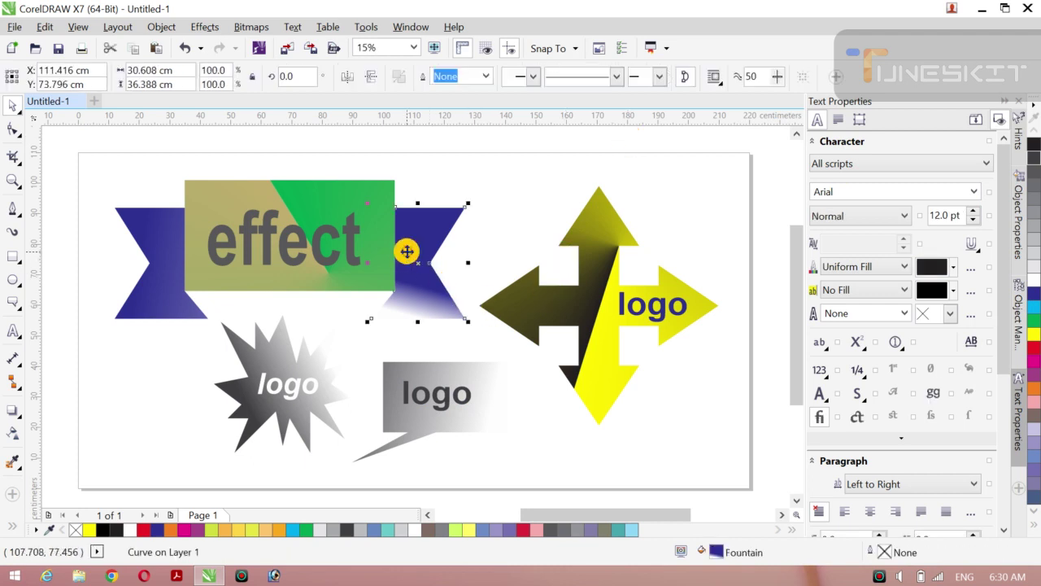
{"action": "key", "text": "t"}
{"action": "left_click_drag", "start_coordinate": [430, 216], "coordinate": [444, 251]}
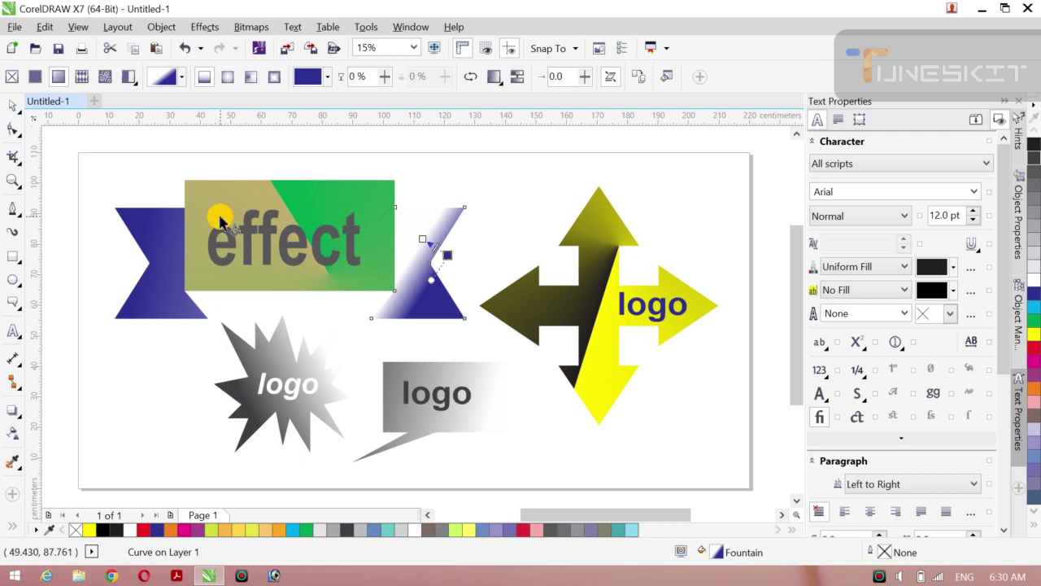
{"action": "left_click_drag", "start_coordinate": [148, 223], "coordinate": [422, 238]}
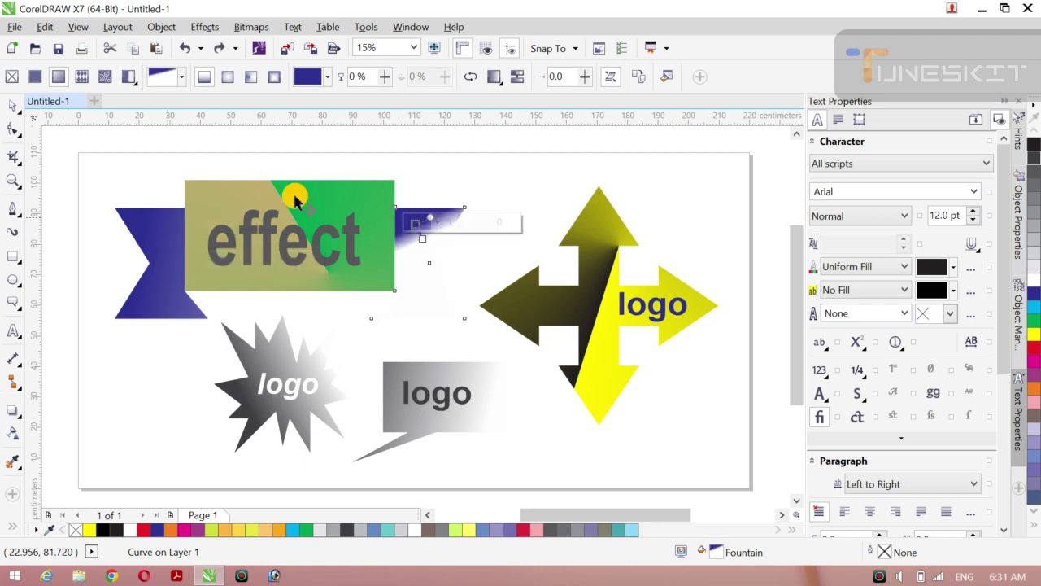
{"action": "left_click_drag", "start_coordinate": [413, 226], "coordinate": [425, 237]}
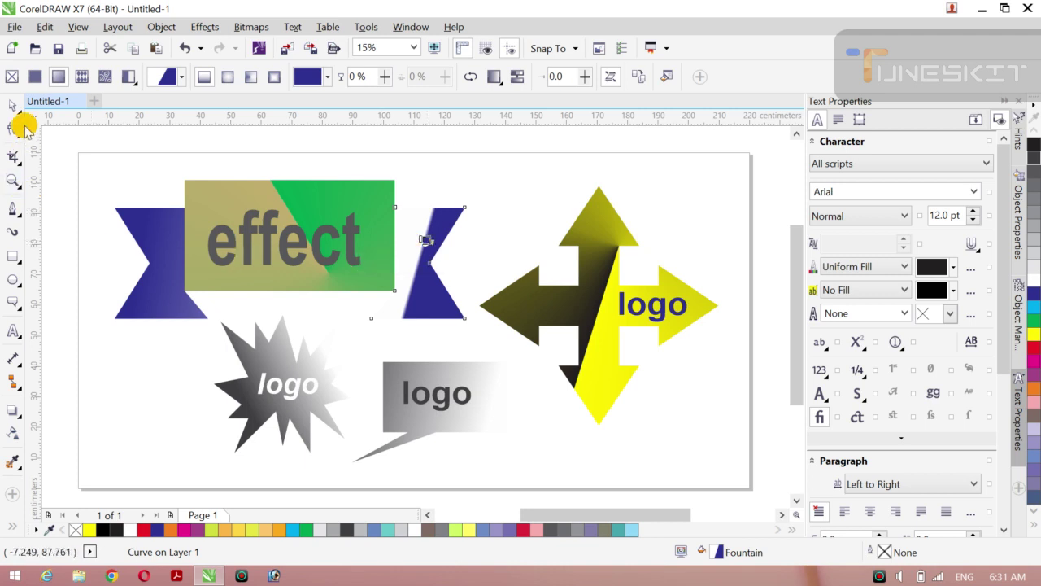
{"action": "left_click", "coordinate": [20, 114]}
Step: Redraw the left banner tail's linear gradient as a short, slanted fade from white at the outer end to blue beside the central rectangle
{"action": "left_click", "coordinate": [54, 104]}
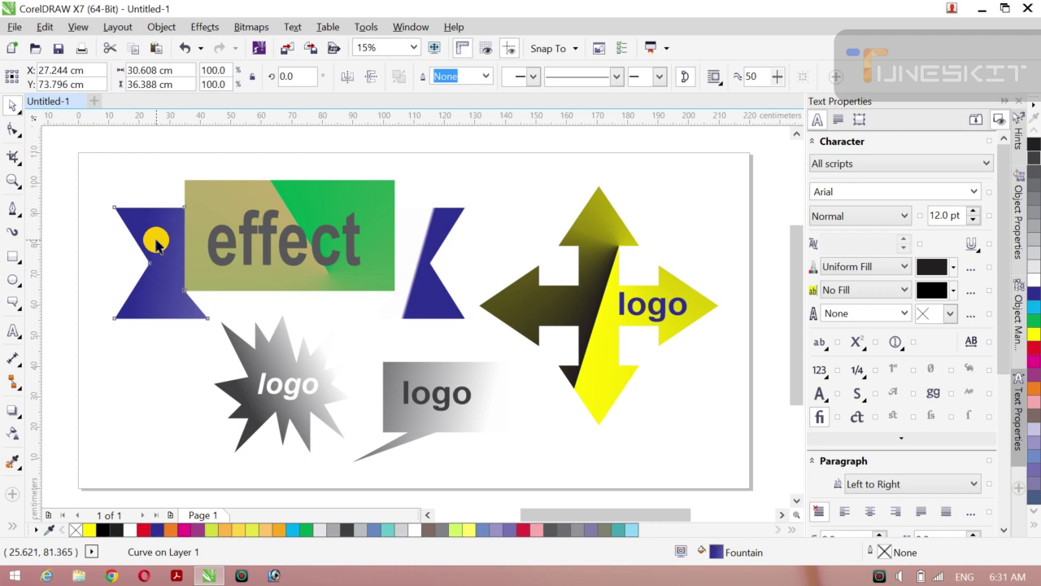
{"action": "key", "text": "g"}
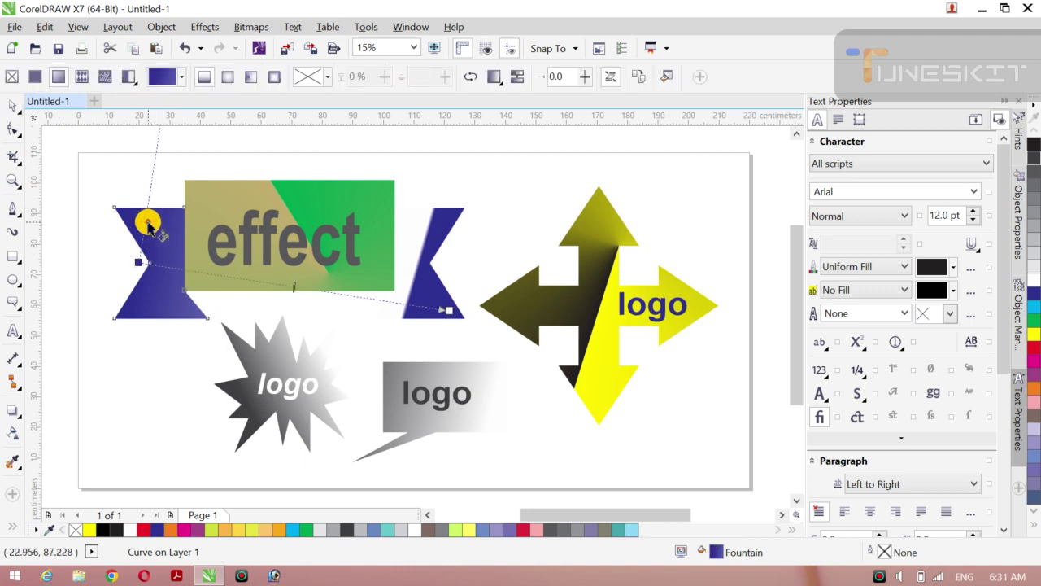
{"action": "left_click_drag", "start_coordinate": [147, 239], "coordinate": [158, 270]}
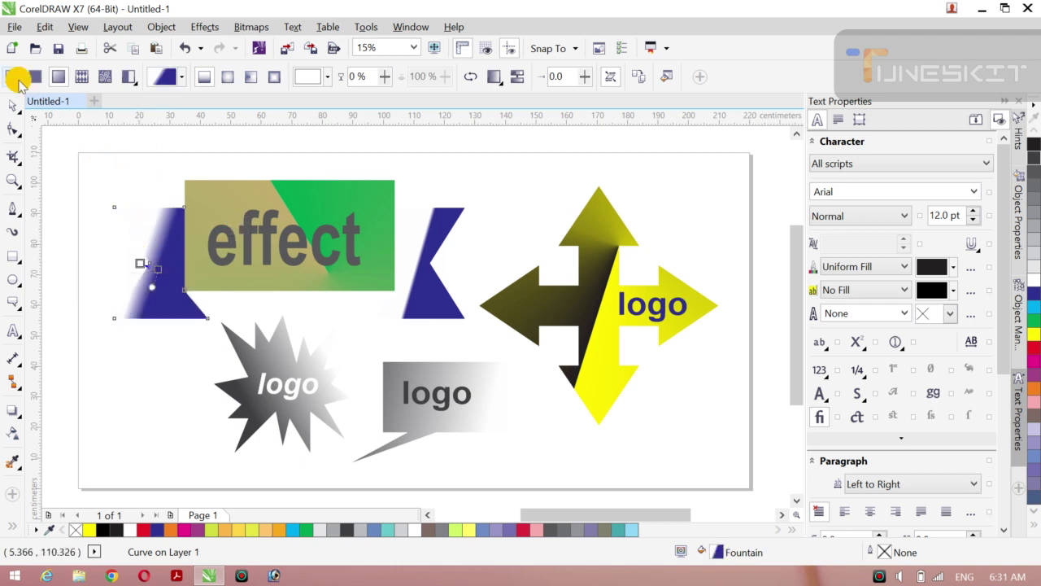
{"action": "left_click", "coordinate": [17, 108]}
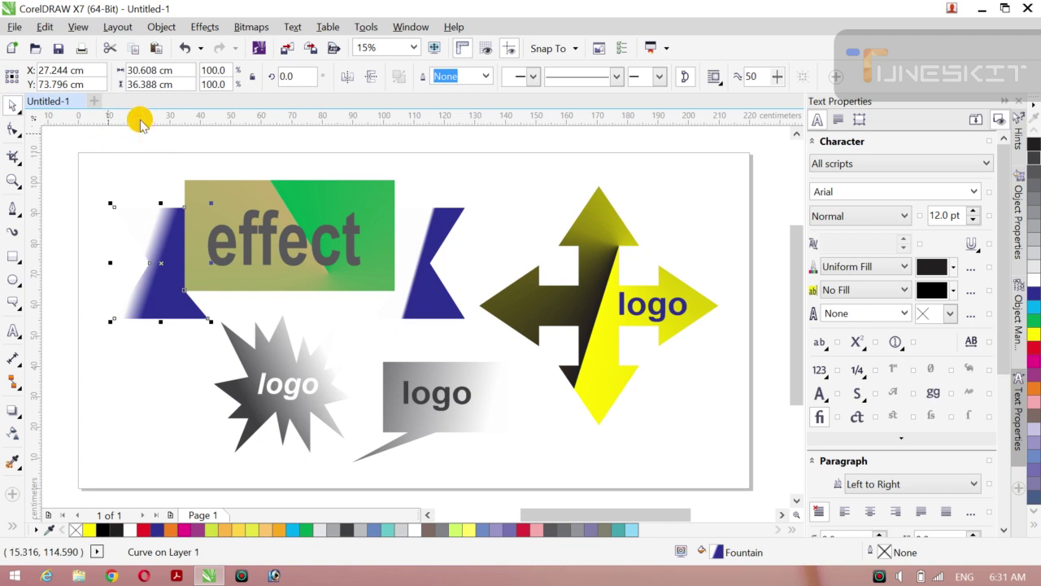
Step: Group all the banner, starburst, callout, arrow and text objects on the page into one group
{"action": "key", "text": "F10"}
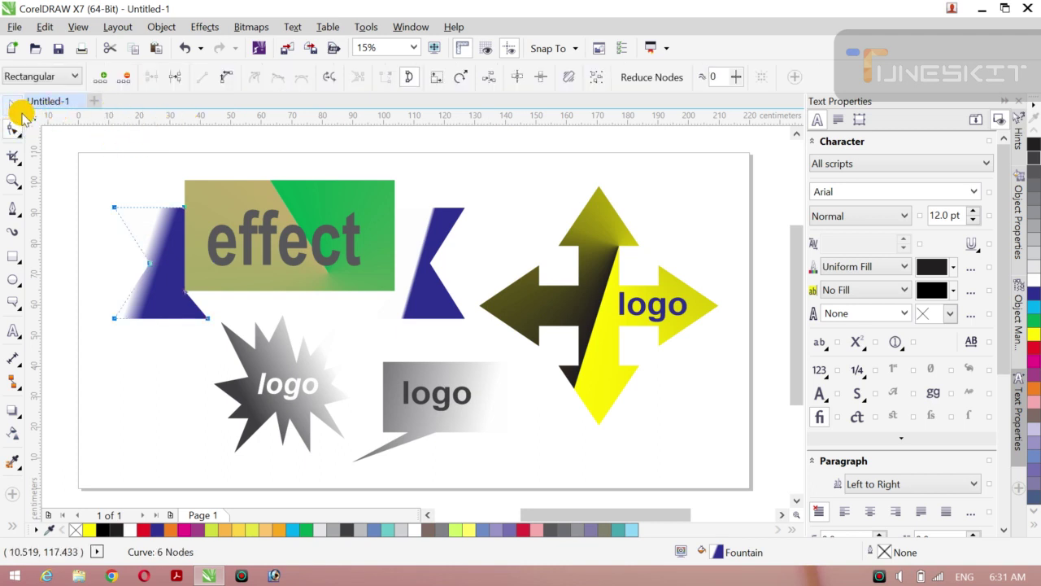
{"action": "left_click_drag", "start_coordinate": [22, 113], "coordinate": [82, 105]}
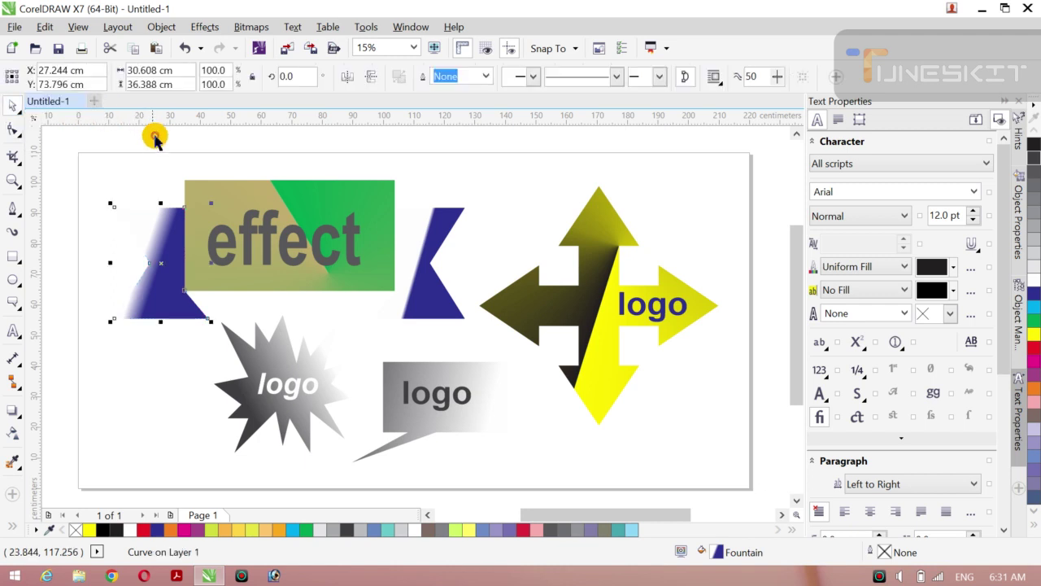
{"action": "left_click", "coordinate": [158, 140]}
{"action": "key", "text": "ctrl+a"}
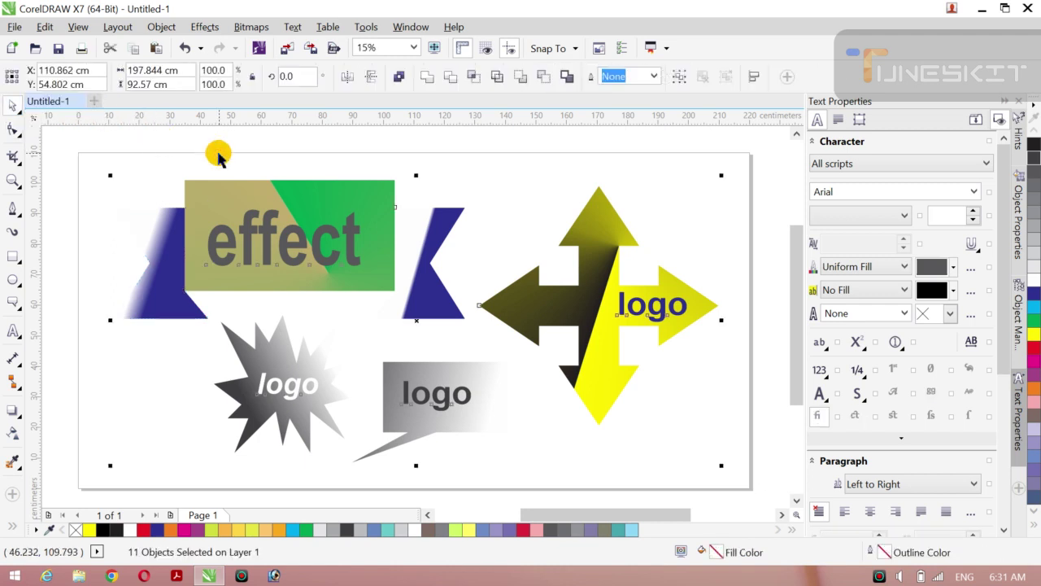
{"action": "key", "text": "ctrl+g"}
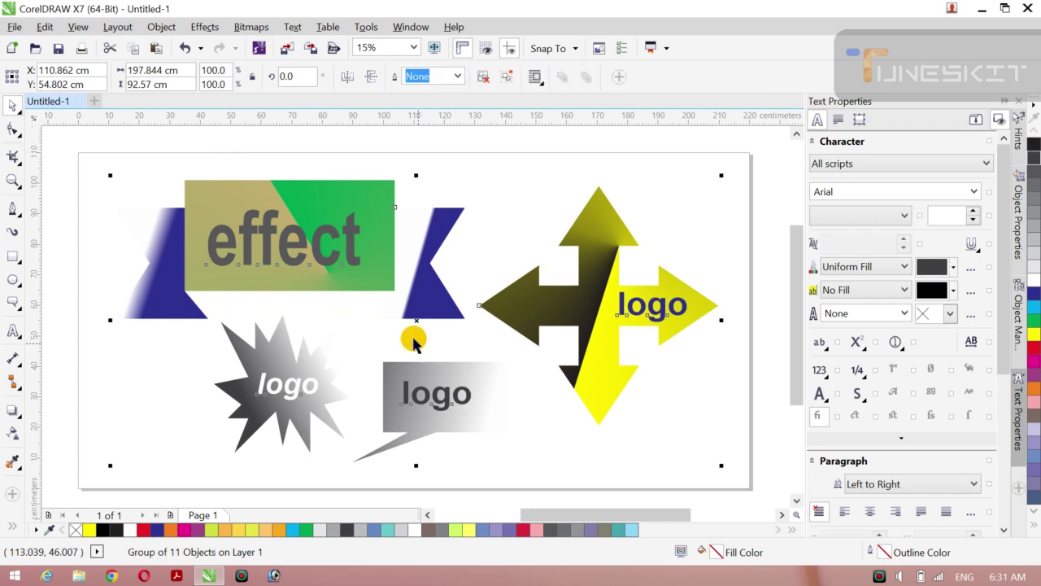
Step: Try moving the grouped artwork about 14 cm to the left, undo the move and deselect the group
{"action": "left_click_drag", "start_coordinate": [414, 320], "coordinate": [376, 320]}
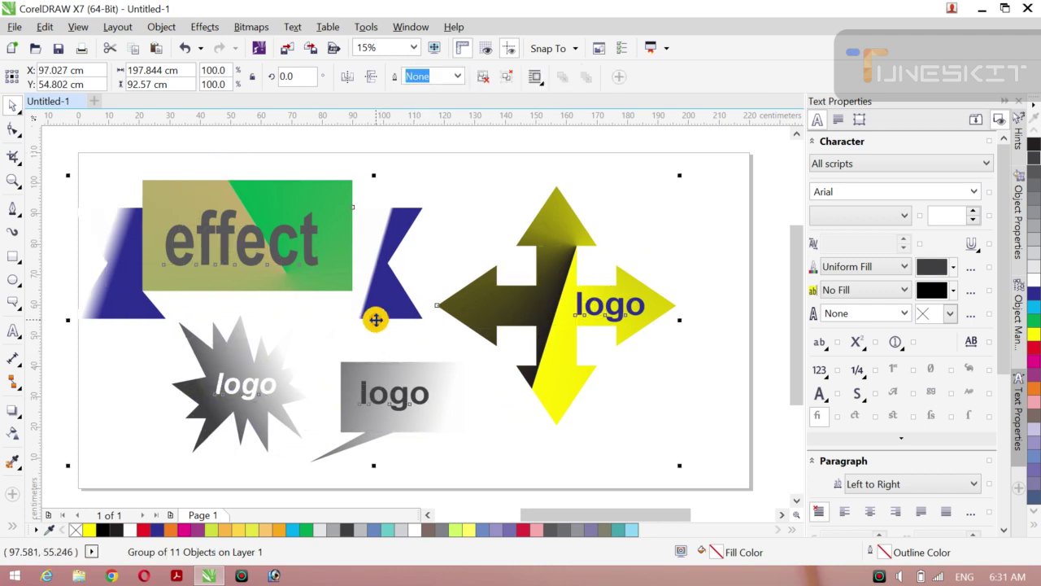
{"action": "key", "text": "ctrl+z"}
{"action": "left_click", "coordinate": [445, 138]}
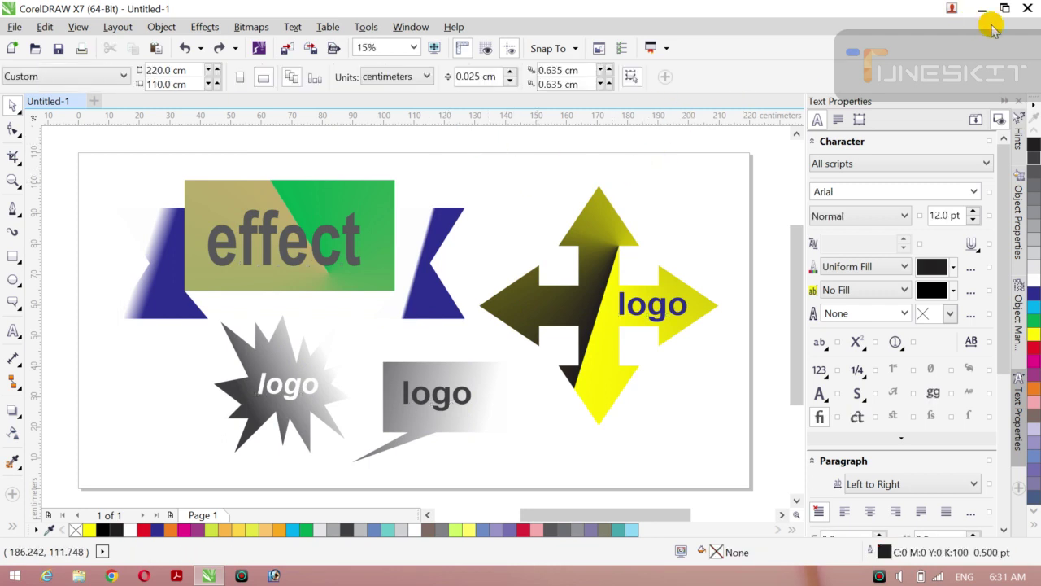
Step: Add a page-sized background rectangle behind the artwork and fill it 90% black, trying black, 80% black and 70% black first
{"action": "double_click", "coordinate": [12, 257]}
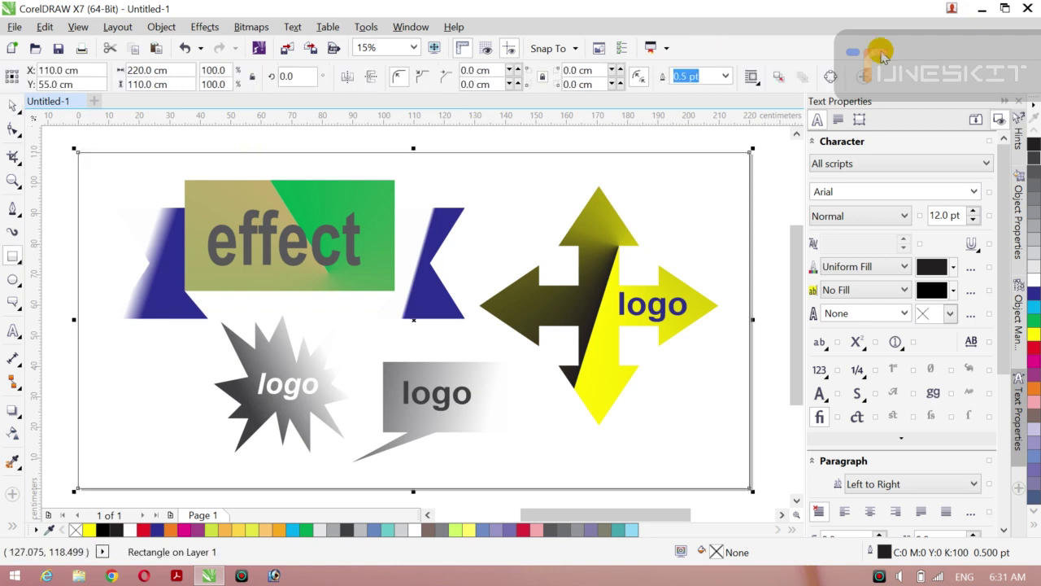
{"action": "left_click", "coordinate": [1033, 145]}
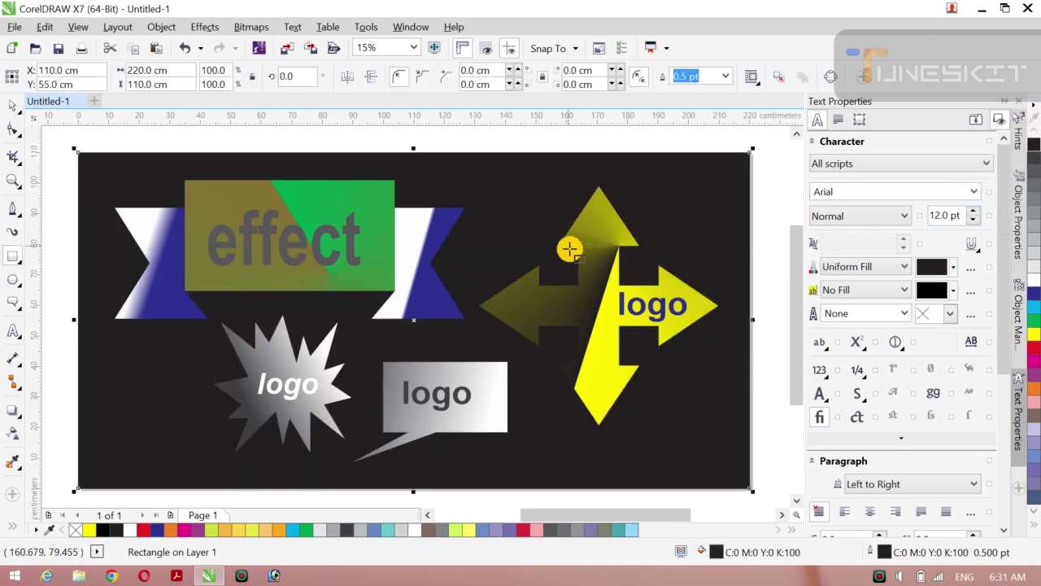
{"action": "left_click", "coordinate": [1031, 171]}
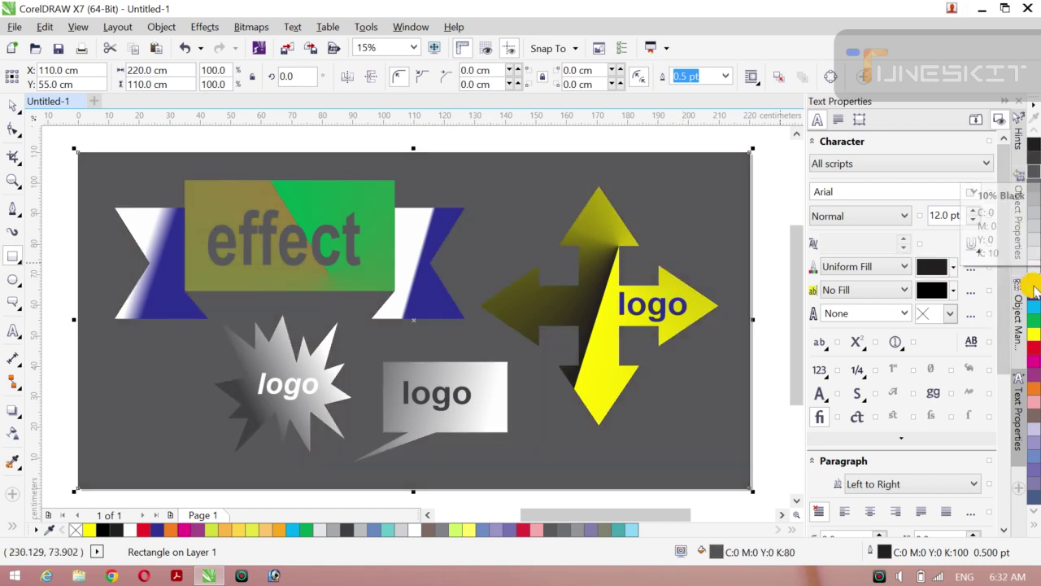
{"action": "left_click", "coordinate": [1034, 188]}
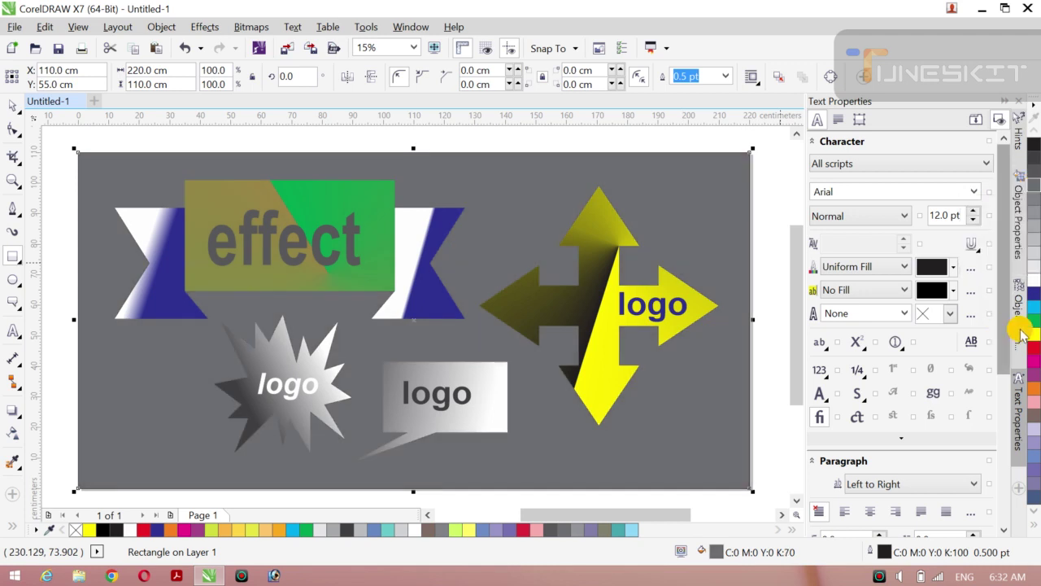
{"action": "left_click", "coordinate": [1033, 162]}
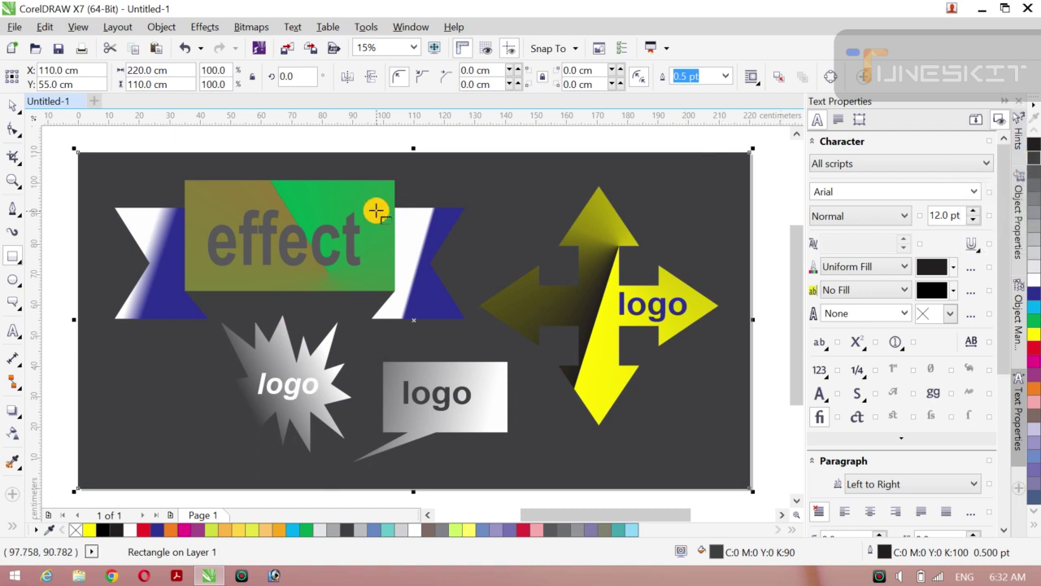
{"action": "left_click", "coordinate": [22, 118]}
{"action": "left_click", "coordinate": [31, 105]}
{"action": "left_click", "coordinate": [102, 140]}
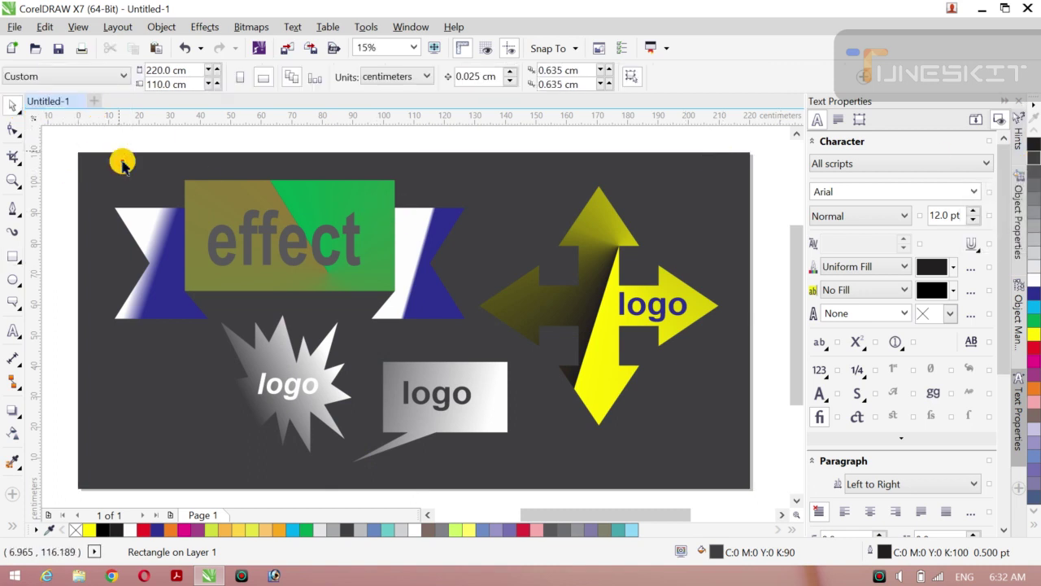
Step: Set the background rectangle's outline to 8 pt, and try shrinking it from its upper-left corner to about 206 × 103 cm before undoing the resize
{"action": "left_click", "coordinate": [122, 165]}
{"action": "left_click", "coordinate": [720, 82]}
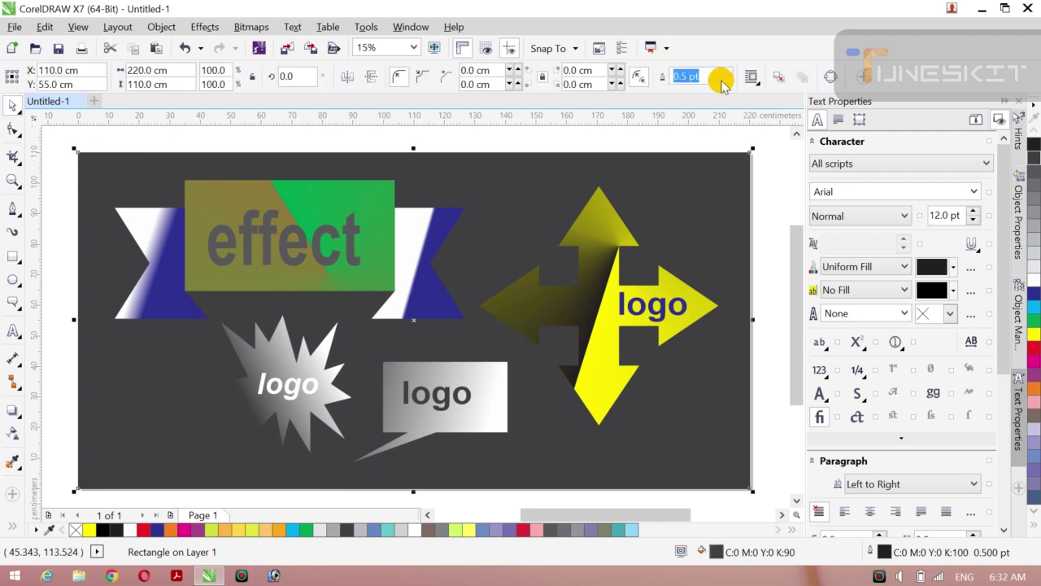
{"action": "left_click", "coordinate": [725, 77]}
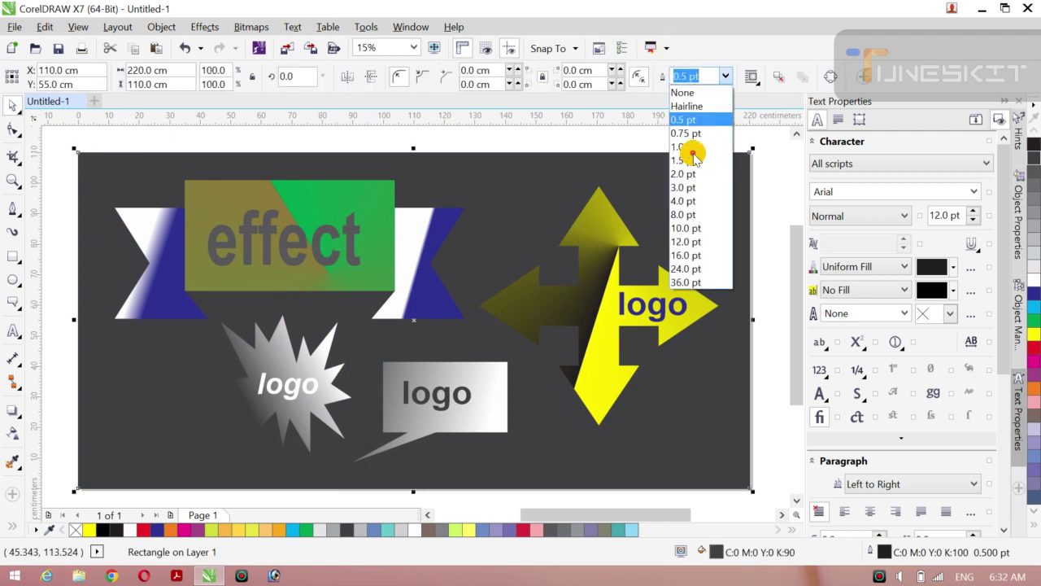
{"action": "left_click", "coordinate": [680, 213]}
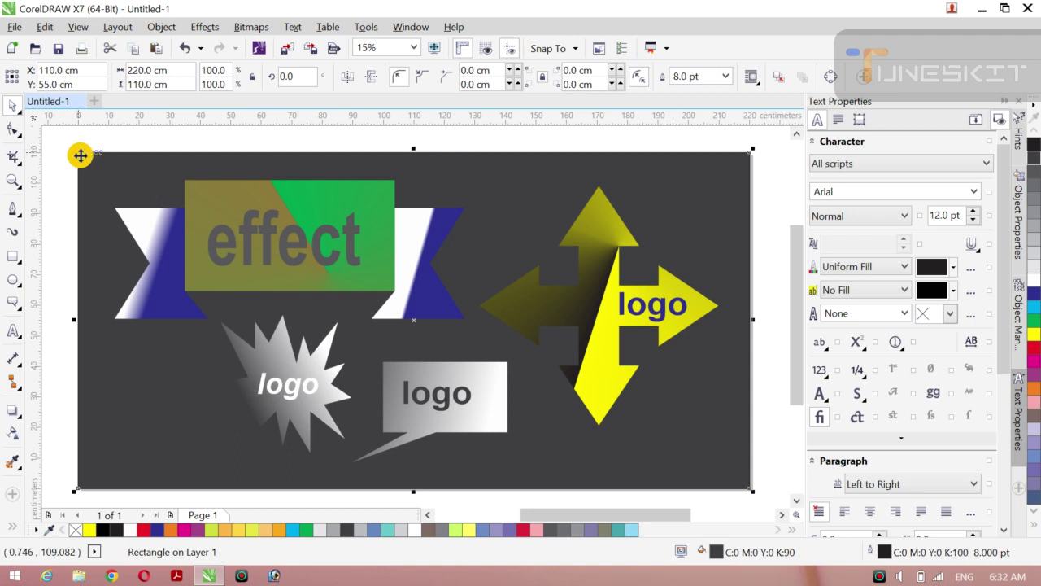
{"action": "left_click_drag", "start_coordinate": [75, 149], "coordinate": [101, 174]}
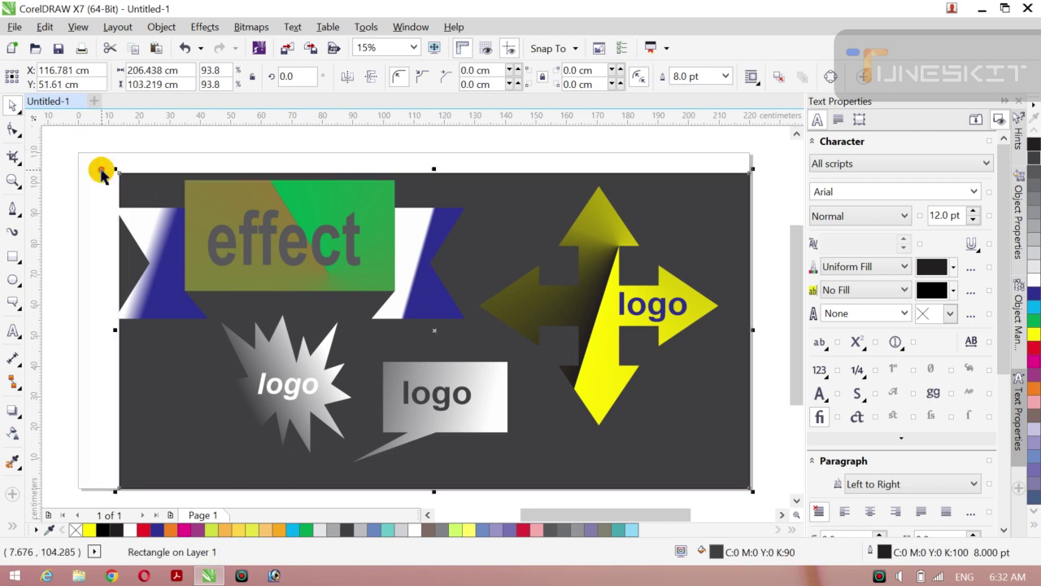
{"action": "key", "text": "ctrl+z"}
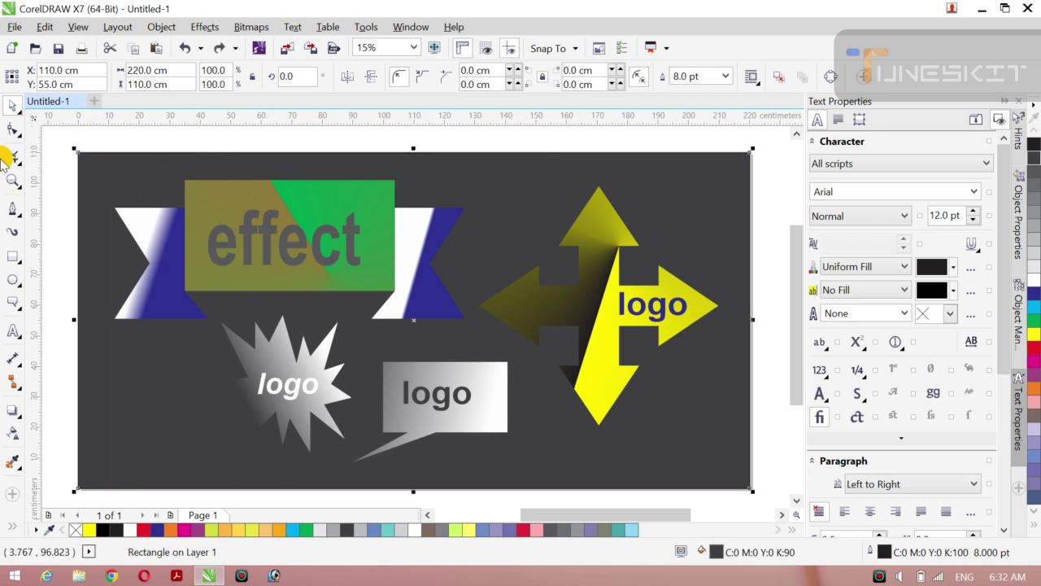
Step: Round all four corners of the background rectangle to a radius of about 52.6 cm and recolour it 30% black
{"action": "left_click", "coordinate": [13, 132]}
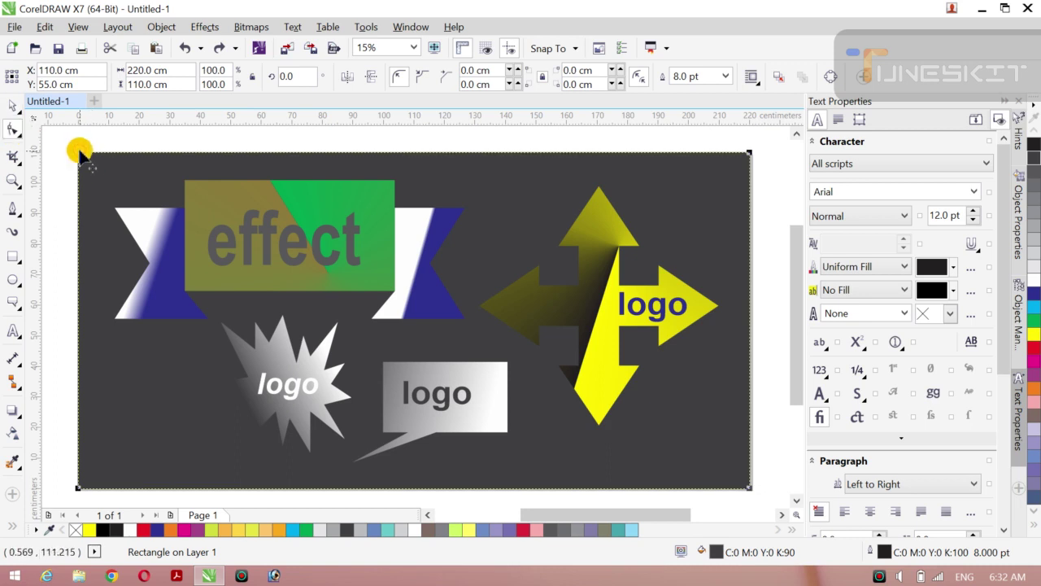
{"action": "left_click_drag", "start_coordinate": [80, 155], "coordinate": [447, 186]}
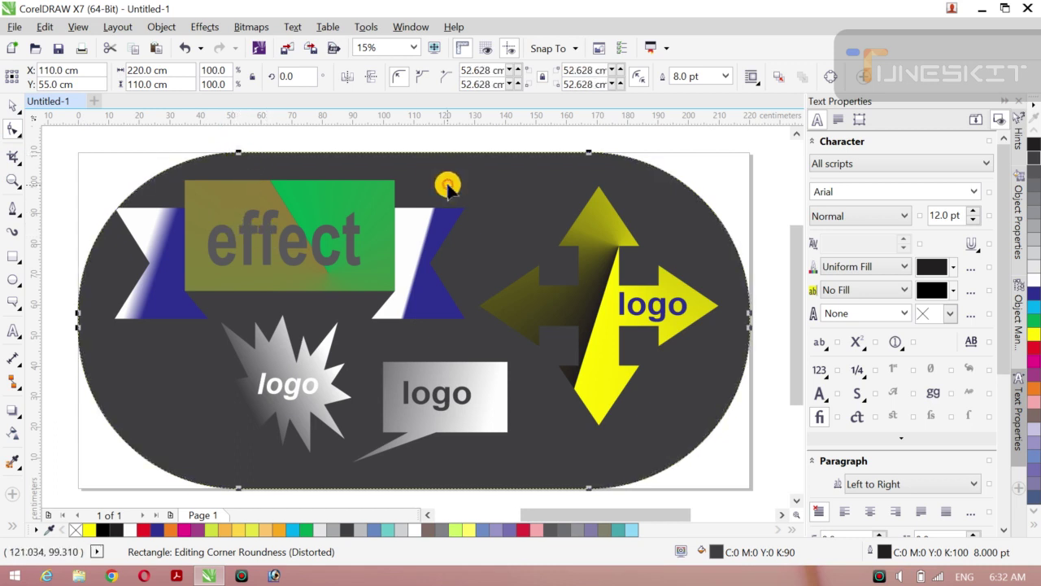
{"action": "left_click", "coordinate": [1035, 246]}
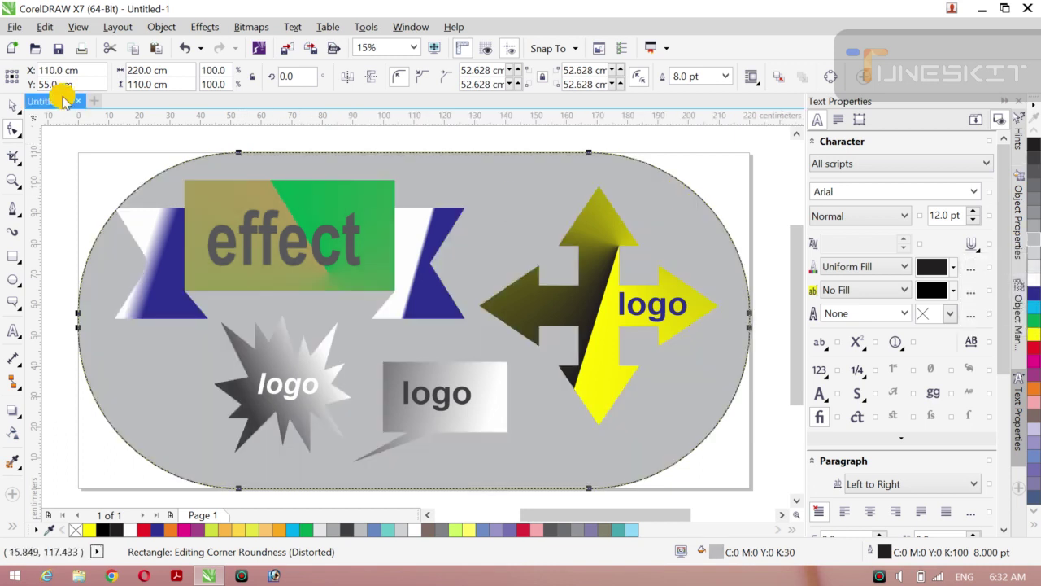
{"action": "left_click", "coordinate": [20, 112]}
{"action": "left_click", "coordinate": [13, 106]}
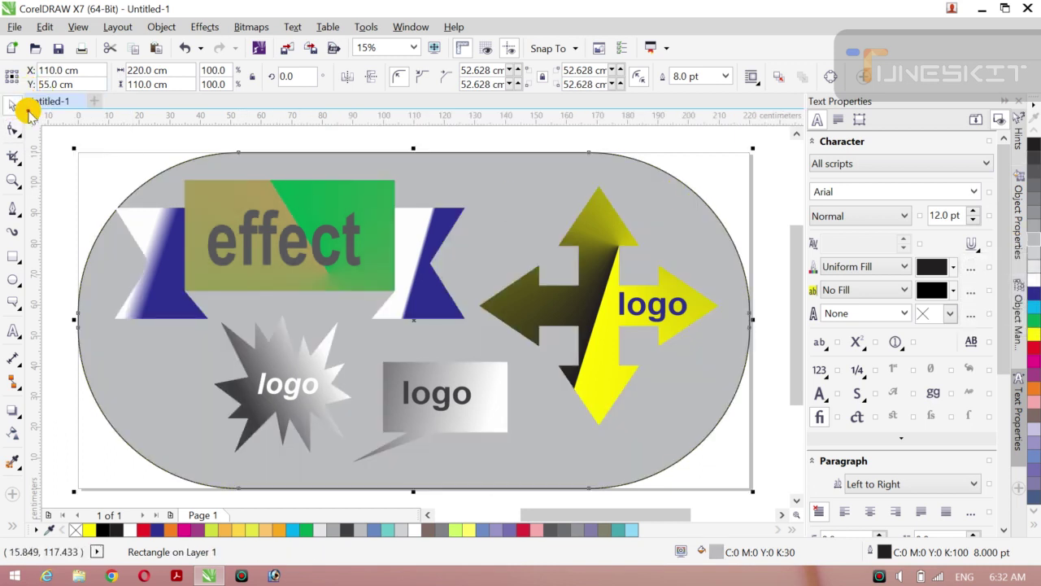
{"action": "left_click", "coordinate": [79, 146]}
Step: Remove the outline from the rounded grey background by setting its outline width to None
{"action": "left_click", "coordinate": [434, 177]}
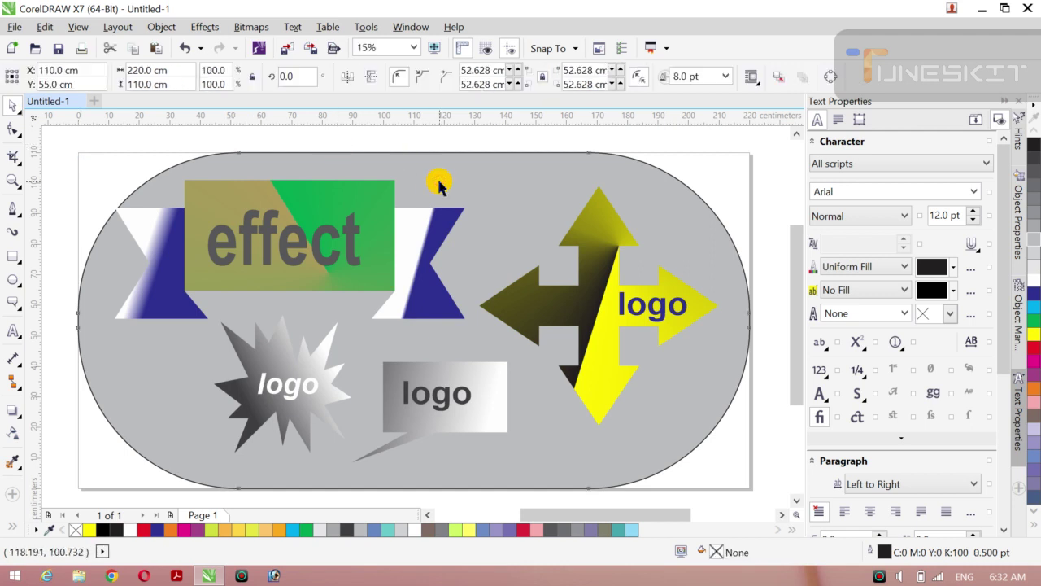
{"action": "left_click", "coordinate": [686, 75]}
{"action": "left_click", "coordinate": [721, 77]}
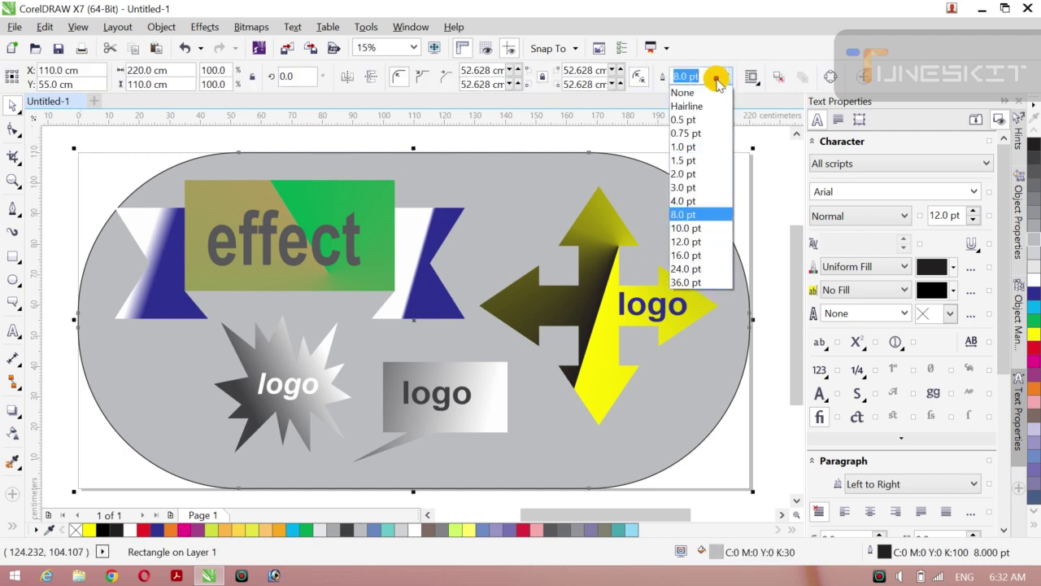
{"action": "left_click", "coordinate": [695, 86]}
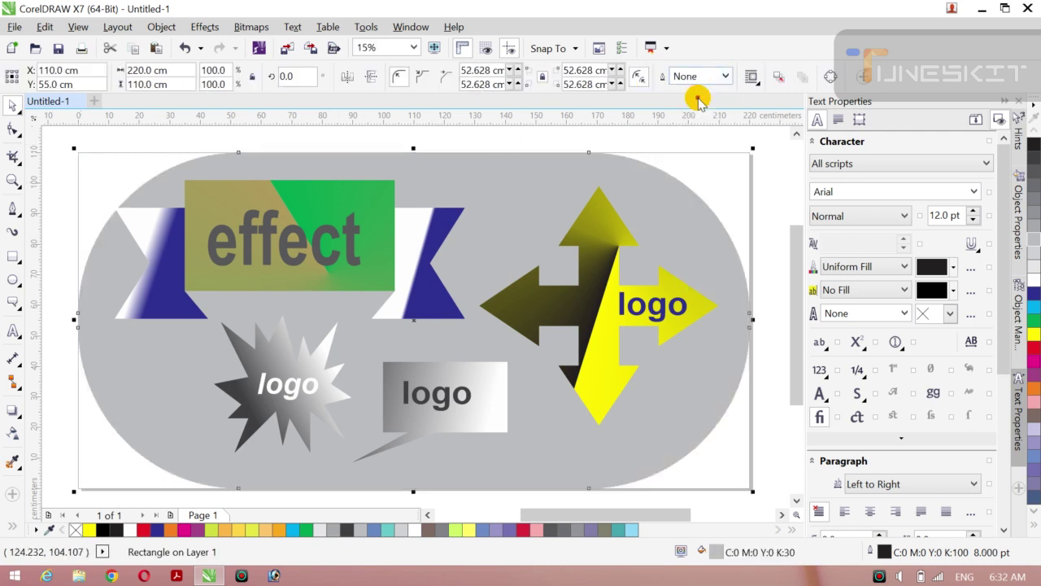
{"action": "left_click", "coordinate": [660, 139]}
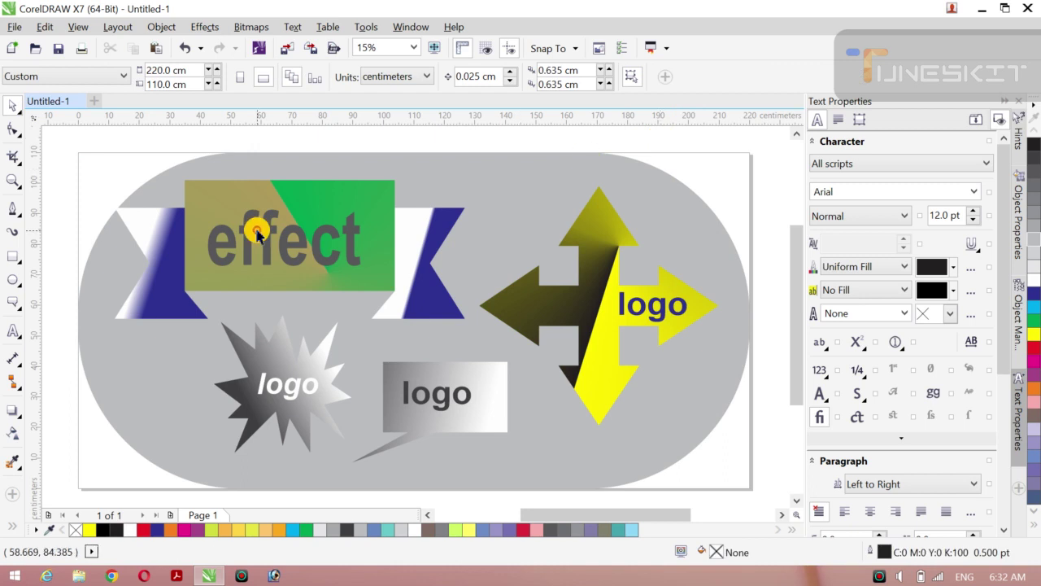
Step: Add a page-sized rectangle behind the rounded grey background, fill it blue after trying green and white, and minimize the CorelDRAW window
{"action": "double_click", "coordinate": [13, 257]}
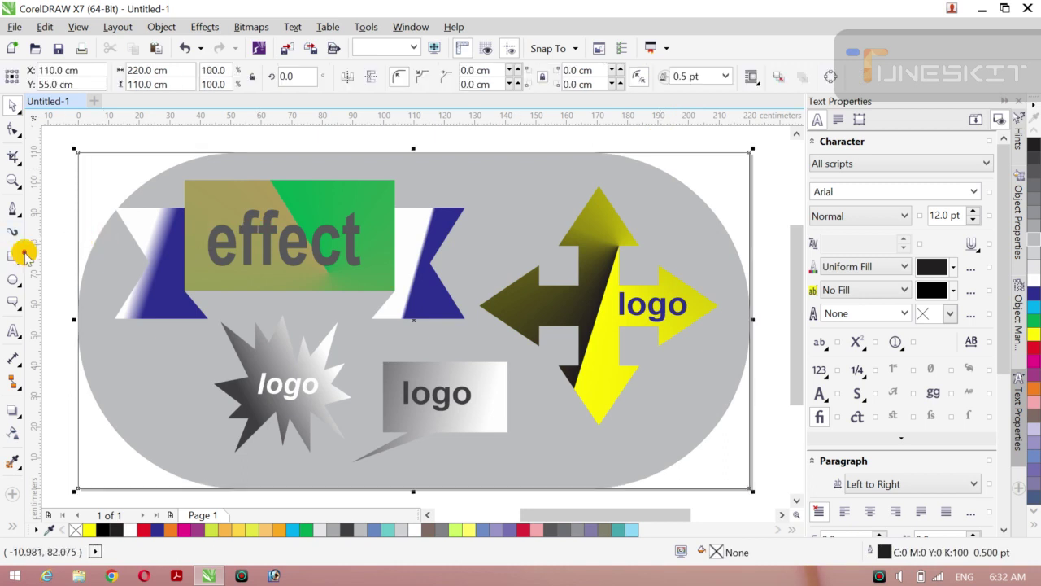
{"action": "left_click", "coordinate": [1033, 320]}
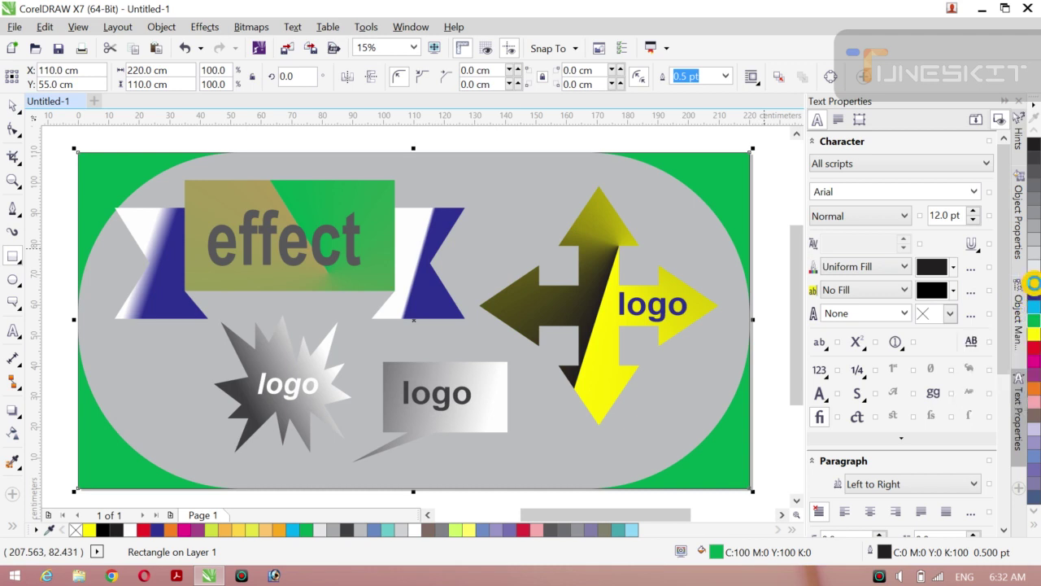
{"action": "left_click", "coordinate": [1033, 283]}
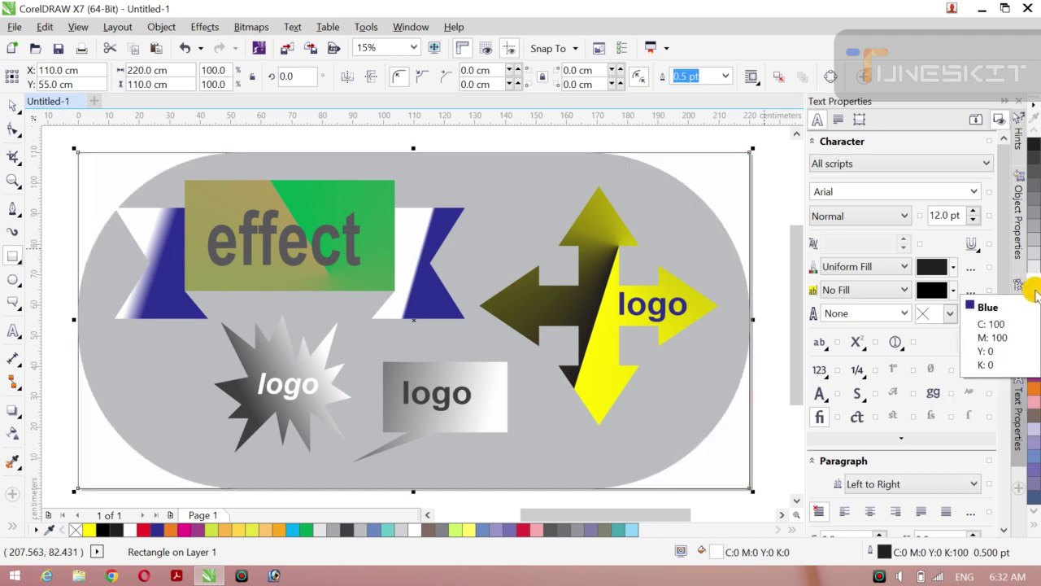
{"action": "left_click", "coordinate": [1035, 293]}
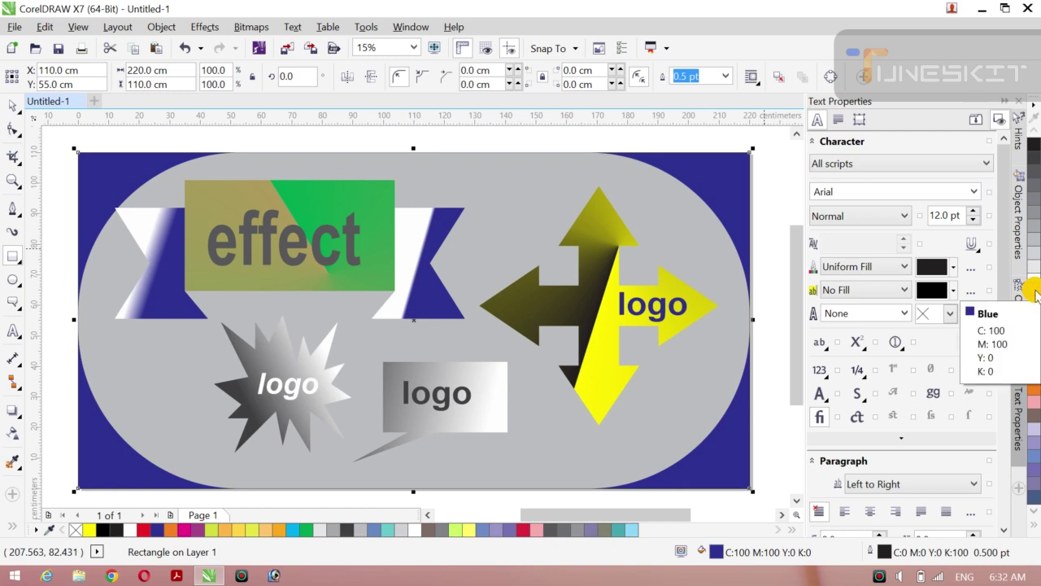
{"action": "left_click", "coordinate": [981, 8]}
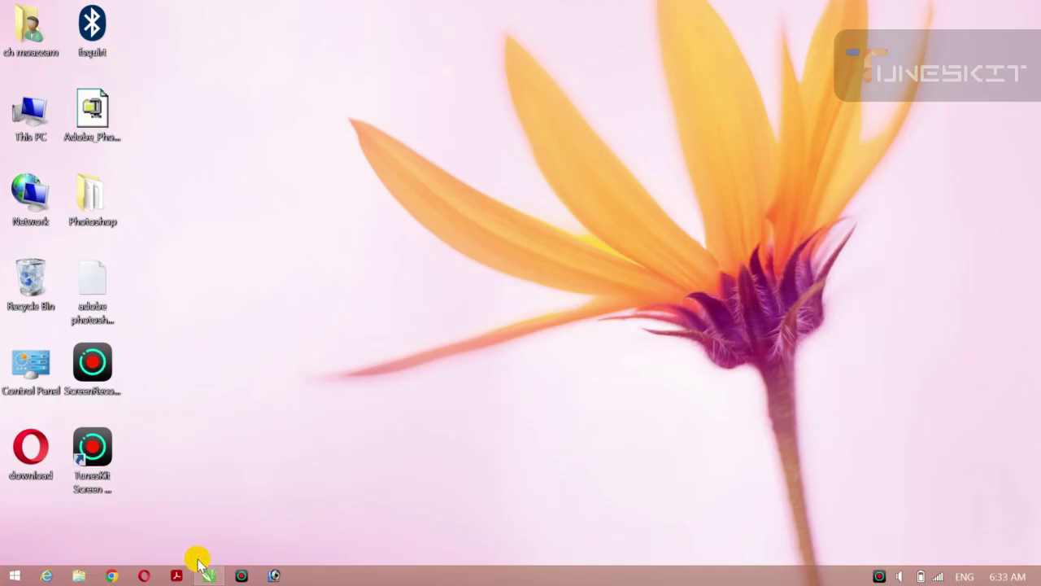